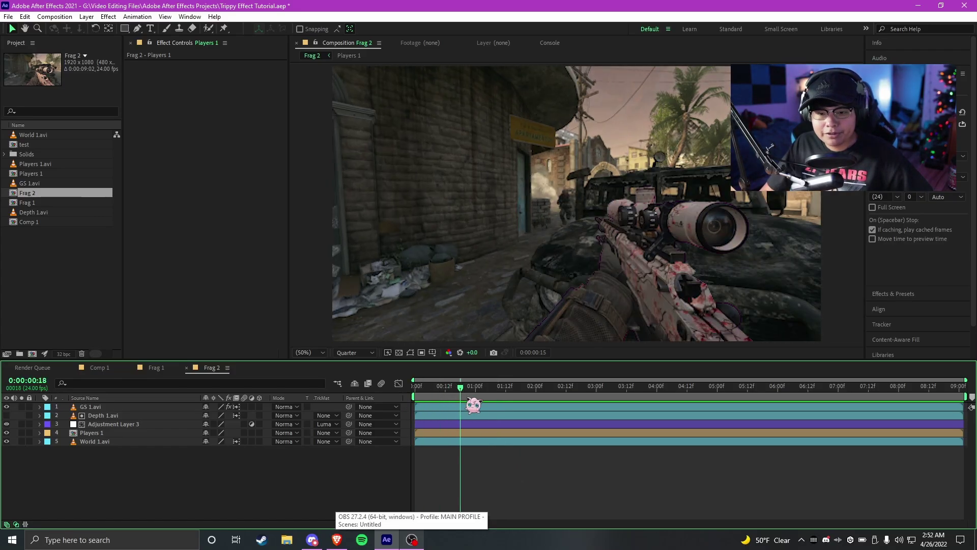
- Inspect the World 1.avi, Players 1 and Depth 1.avi layers by isolating them and toggling their visibility
click(86, 442)
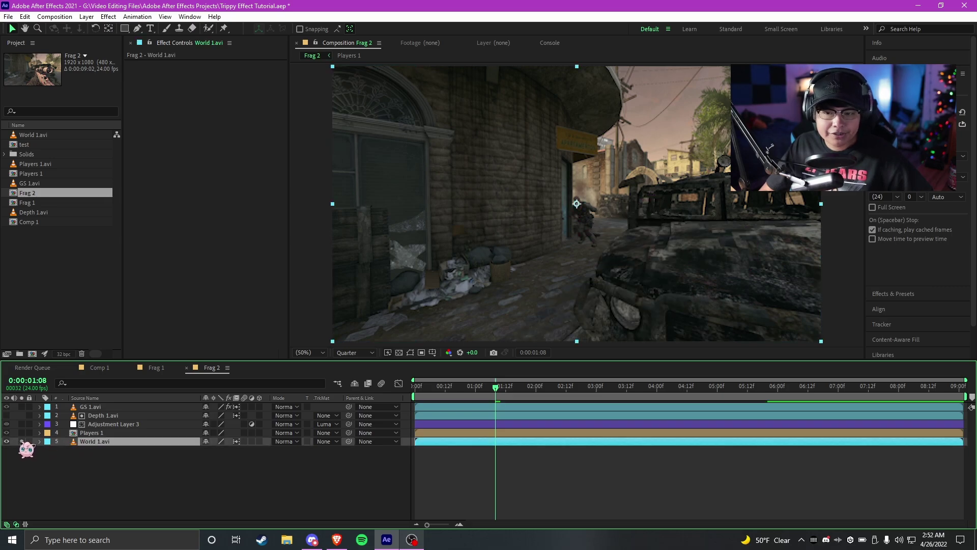
click(21, 433)
click(21, 433)
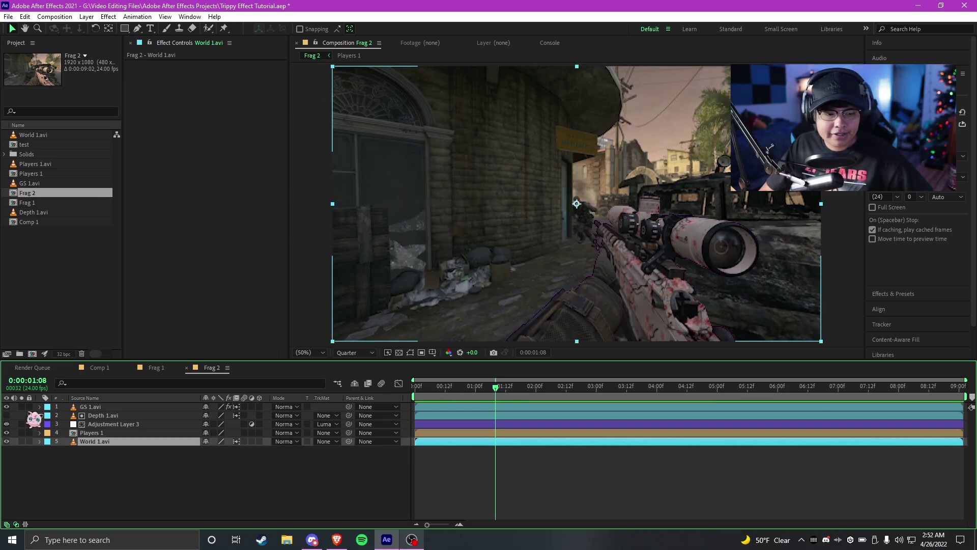
click(6, 415)
click(22, 415)
click(21, 415)
click(6, 415)
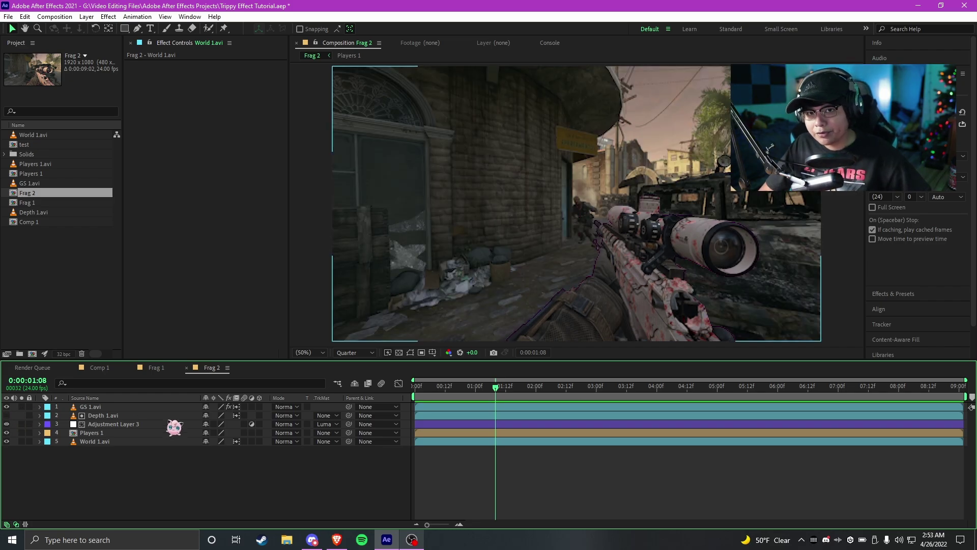
- Scrub through the first two and a half seconds of the Frag 2 composition to review the gameplay
click(453, 386)
drag(458, 388, 538, 393)
click(512, 390)
click(563, 390)
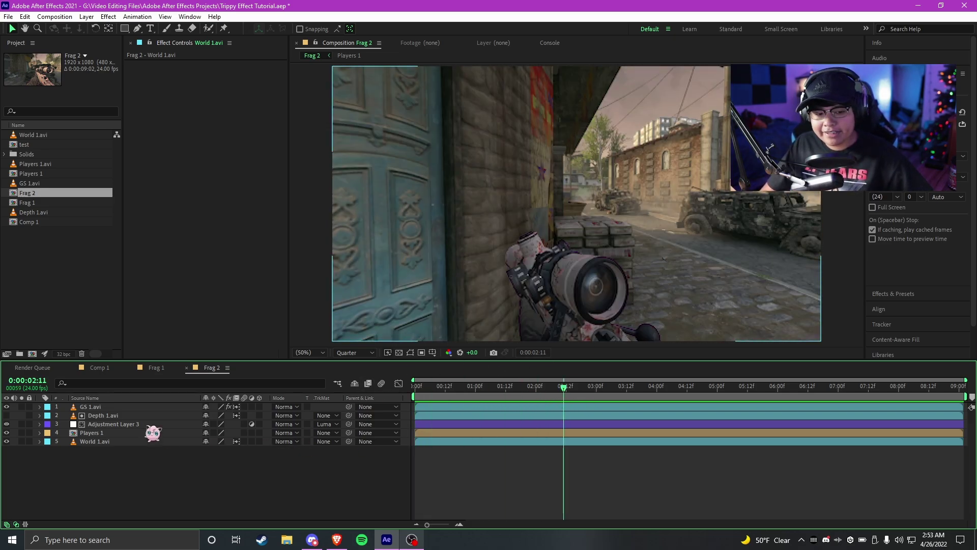
click(95, 472)
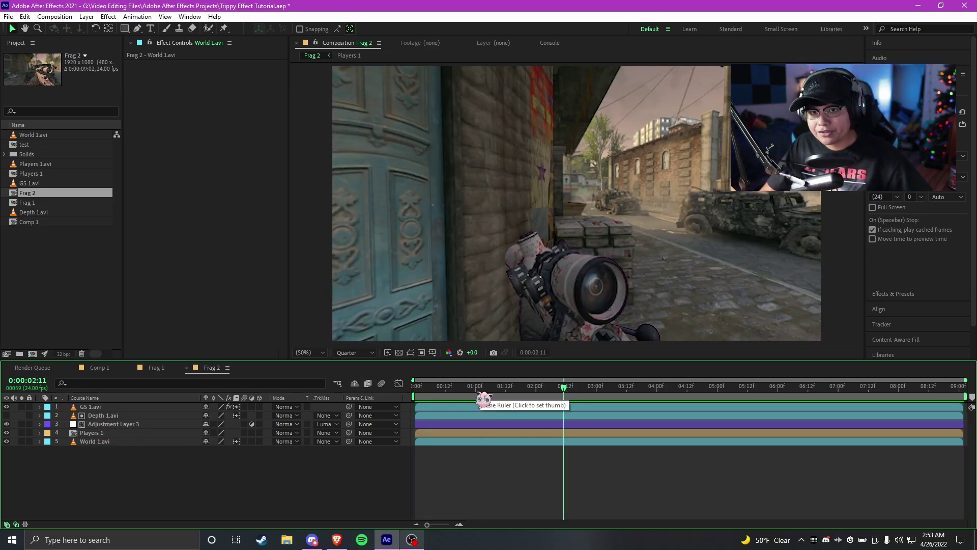
mouse_move(474, 390)
mouse_down()
mouse_move(407, 390)
mouse_move(463, 402)
mouse_up()
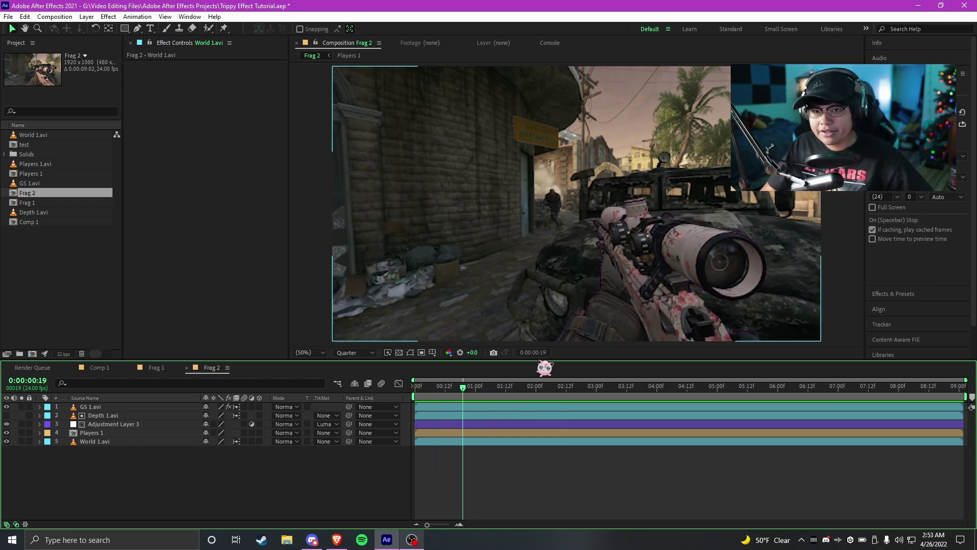
click(516, 395)
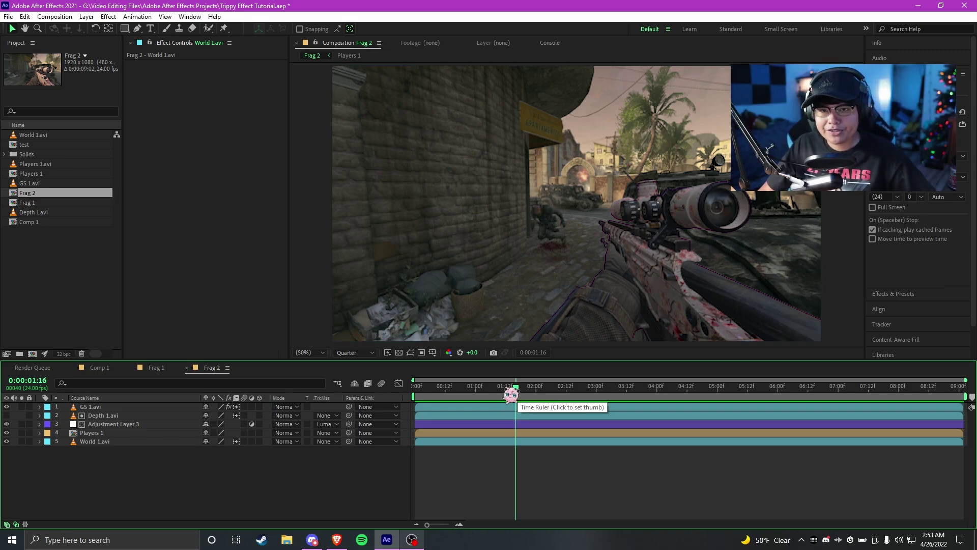
drag(515, 395, 564, 395)
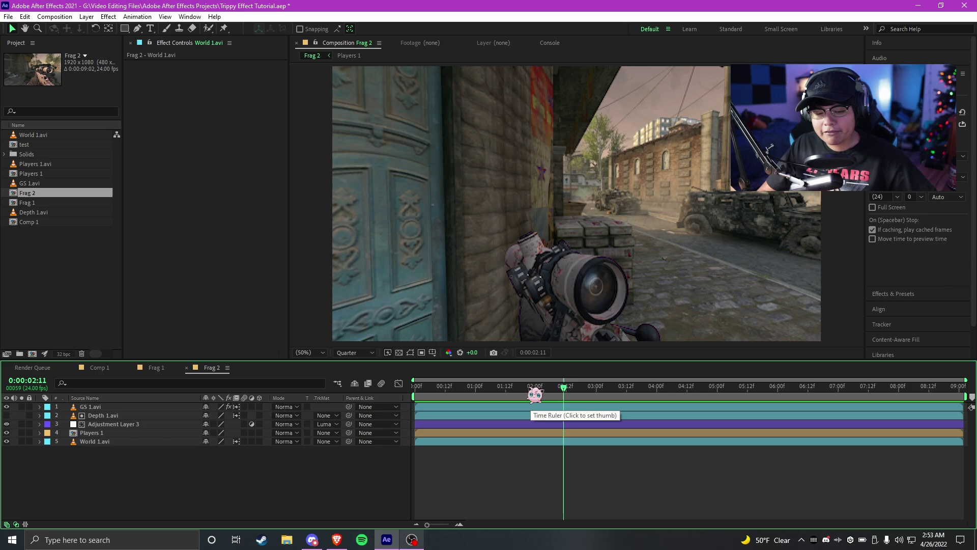
drag(535, 393, 457, 394)
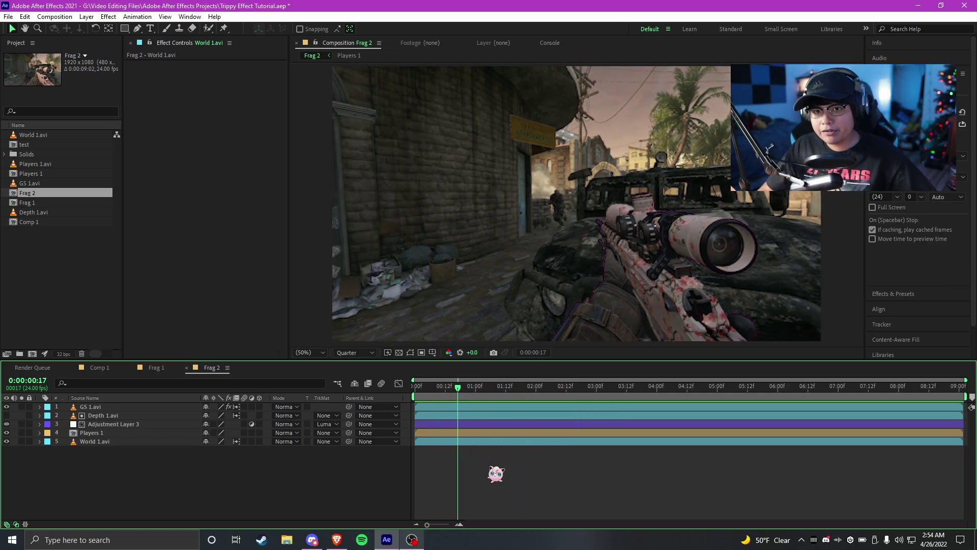
click(476, 395)
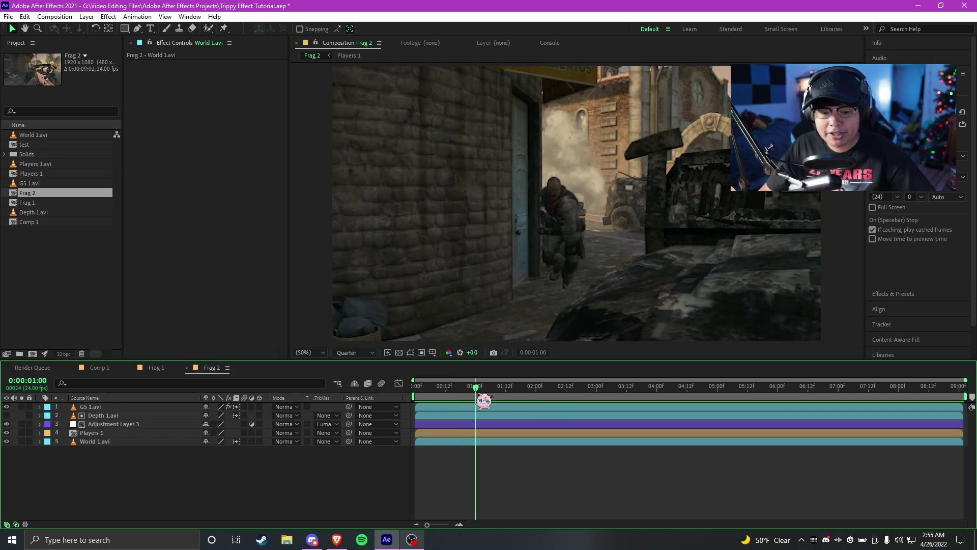
drag(477, 395, 521, 395)
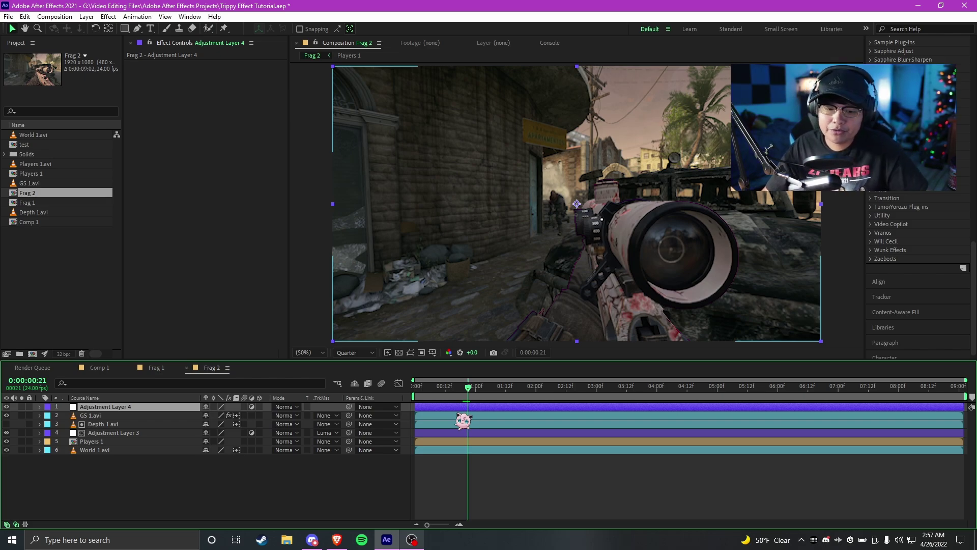
- Apply Curves to Adjustment Layer 4 and shape an S-curve with lowered shadows and raised highlights
key(ctrl+space)
text(curves)
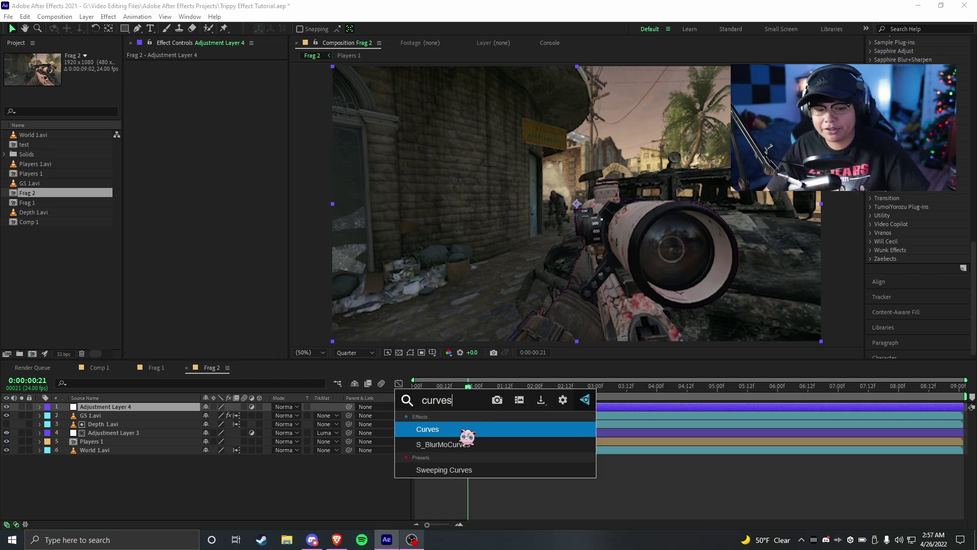
key(Return)
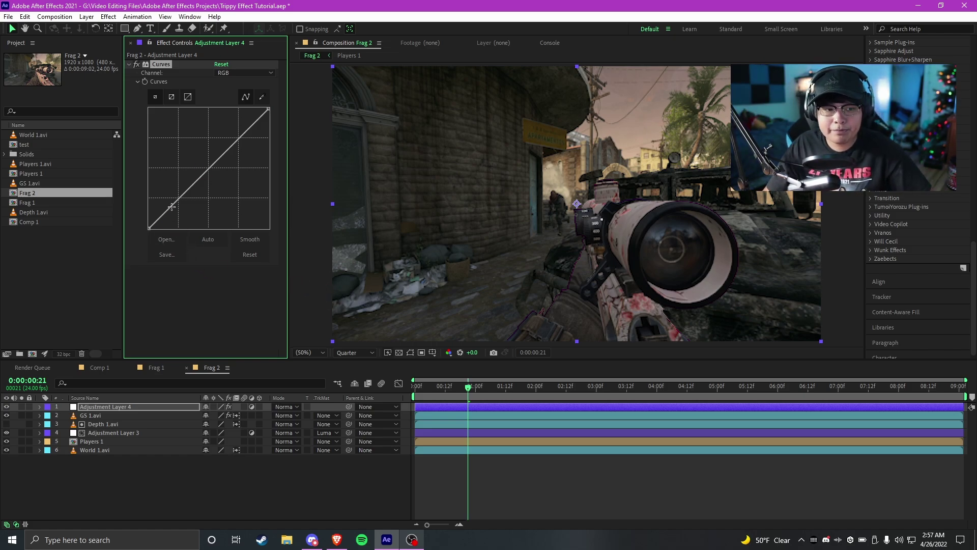
drag(172, 206, 178, 205)
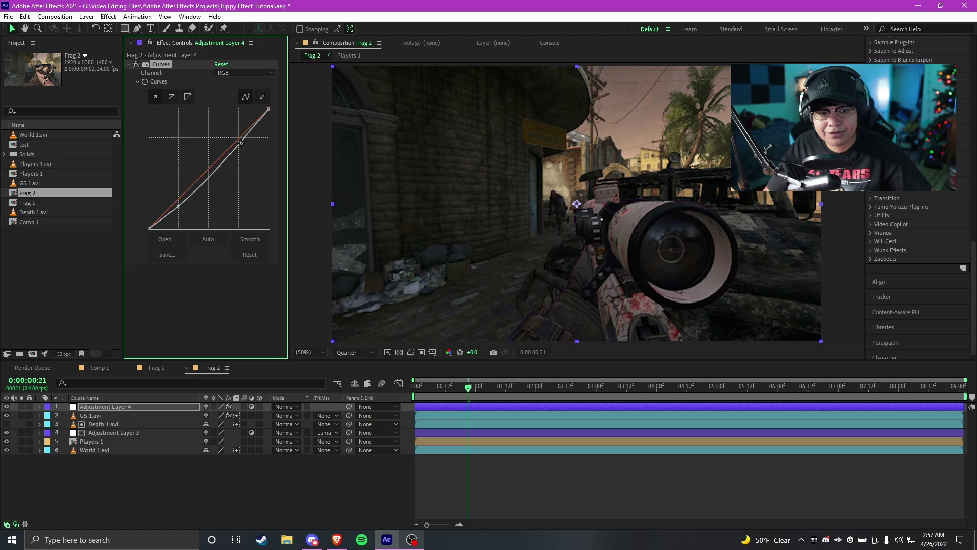
drag(242, 144, 231, 138)
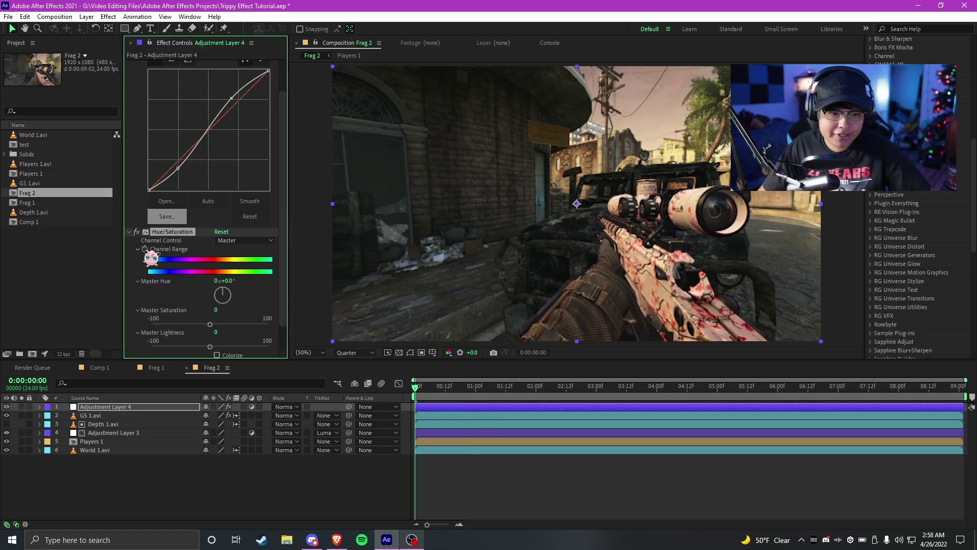
- Keyframe Hue/Saturation's Channel Range on Adjustment Layer 4 from the first frame to a Master Hue of 1 revolution at the last frame
click(145, 249)
key(u)
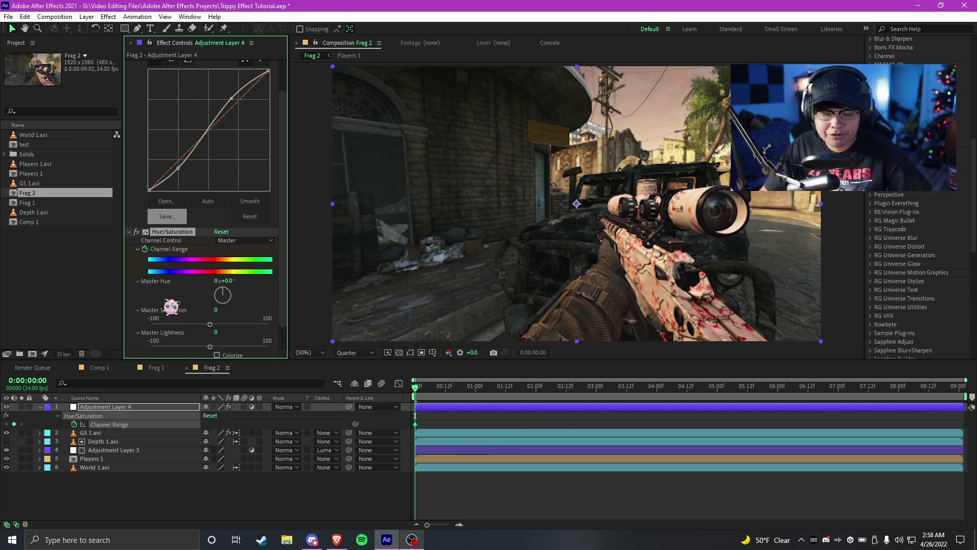
key(End)
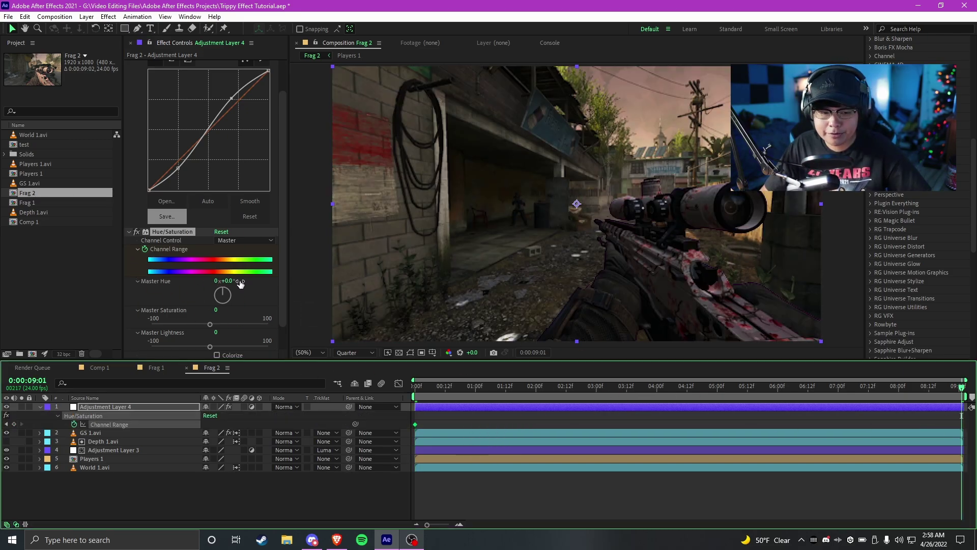
click(216, 280)
text(1)
click(259, 293)
drag(417, 390, 495, 401)
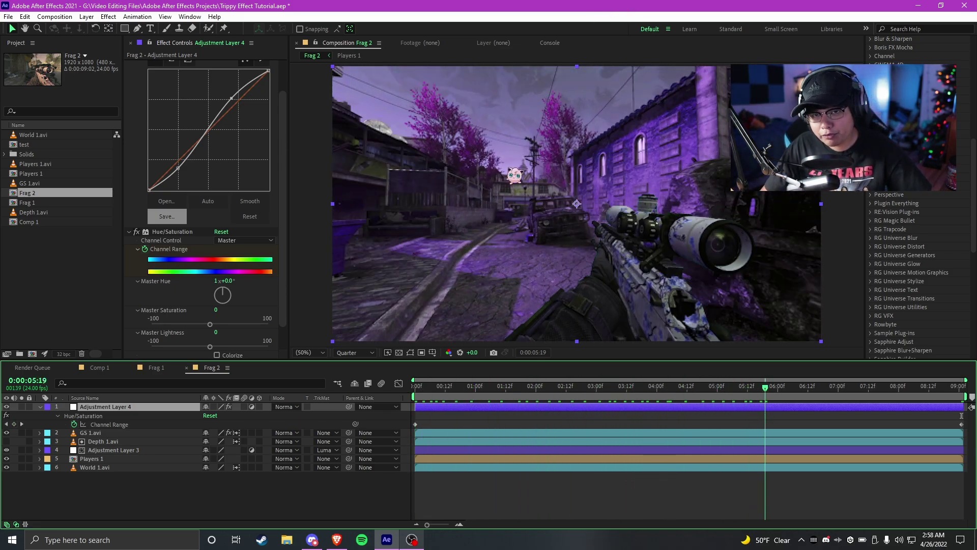
- Remove the Hue/Saturation colour shift from Adjustment Layer 4
click(170, 241)
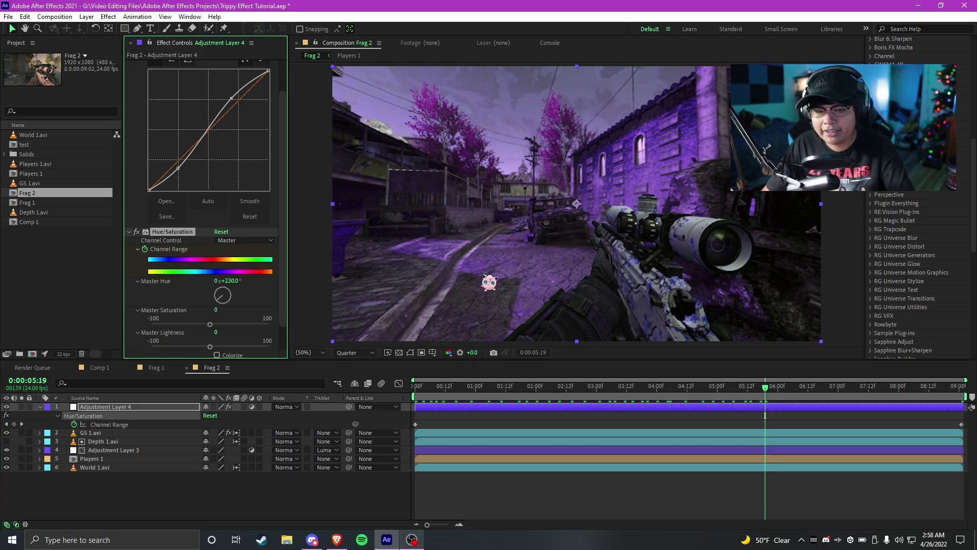
key(ctrl+z)
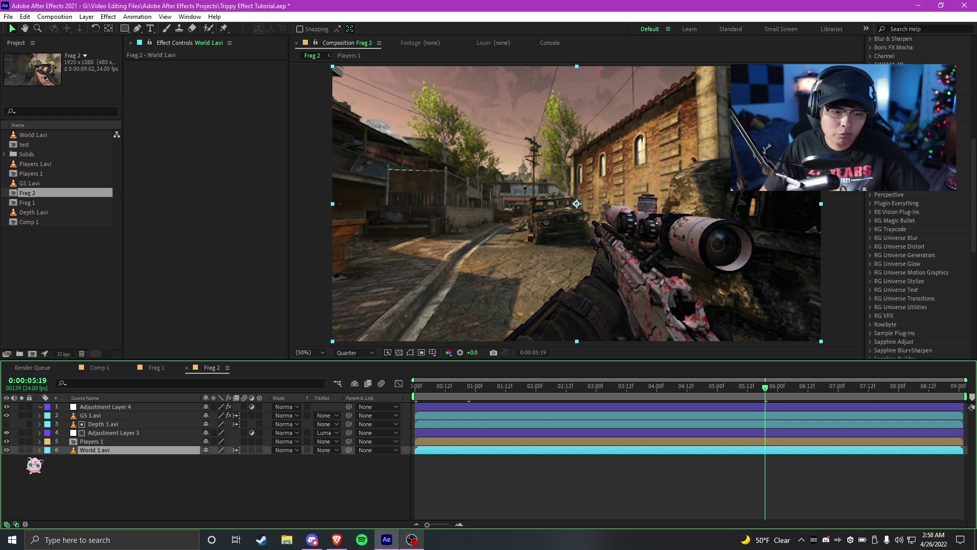
- Solo the World 1.avi layer, duplicate it and show the transparency grid
click(21, 450)
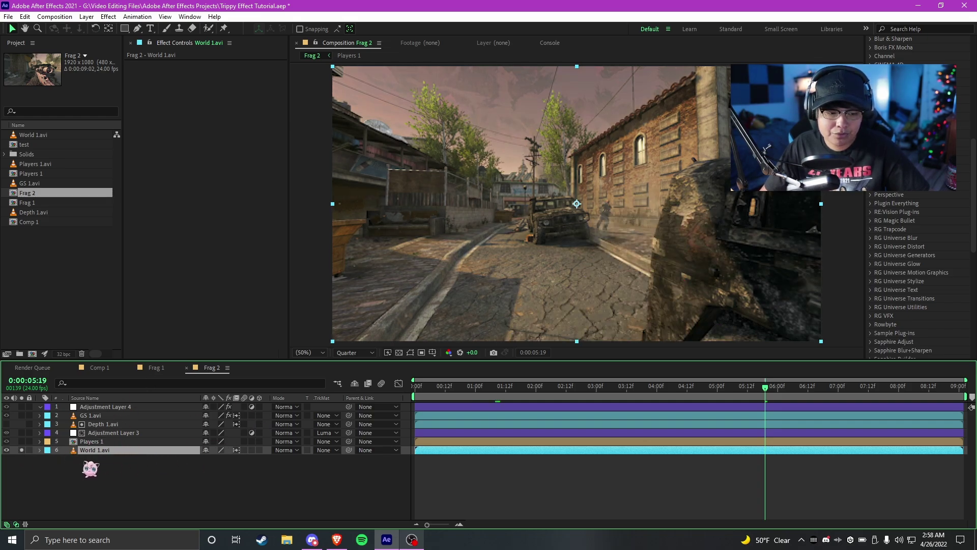
key(ctrl+d)
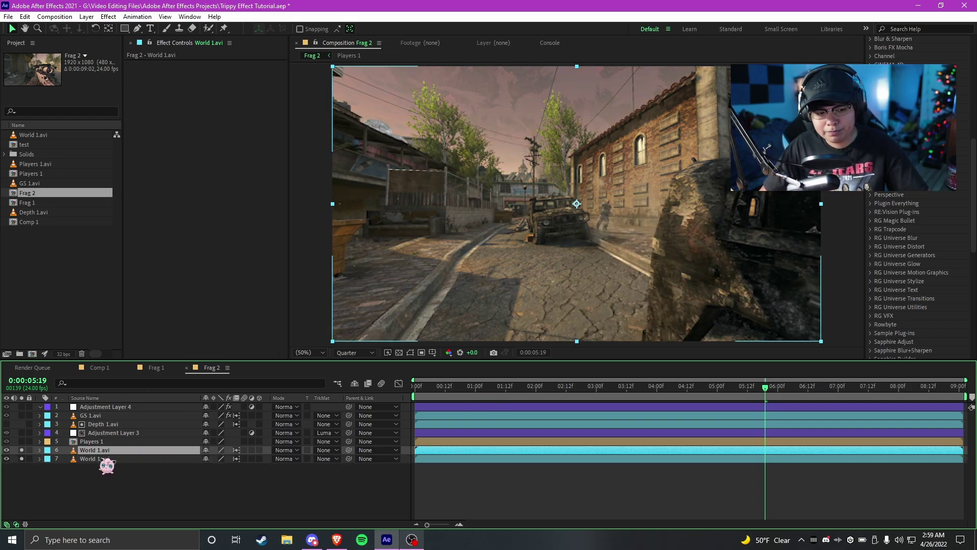
click(399, 352)
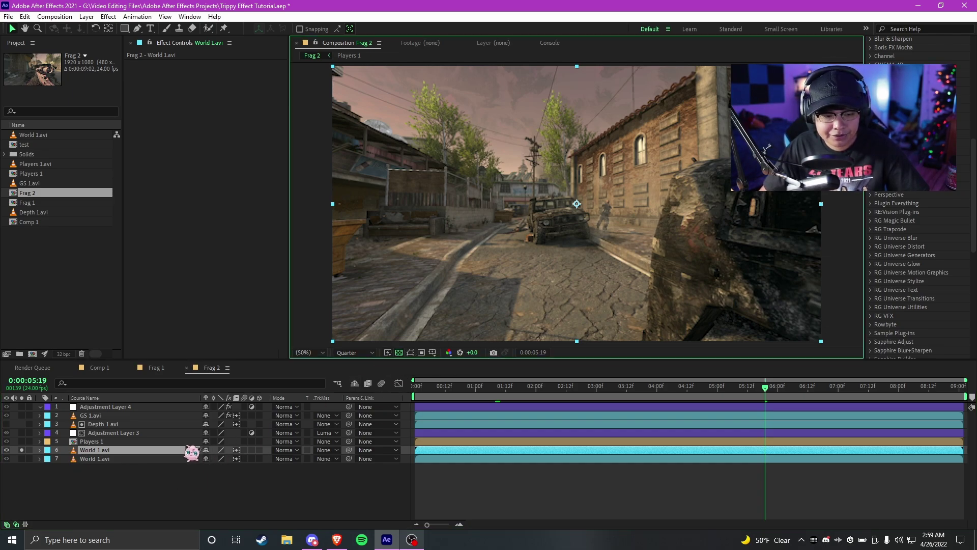
- Apply Keylight (1.2) to the upper World 1.avi copy and sample the sky as its Screen Colour
key(ctrl+space)
text(key)
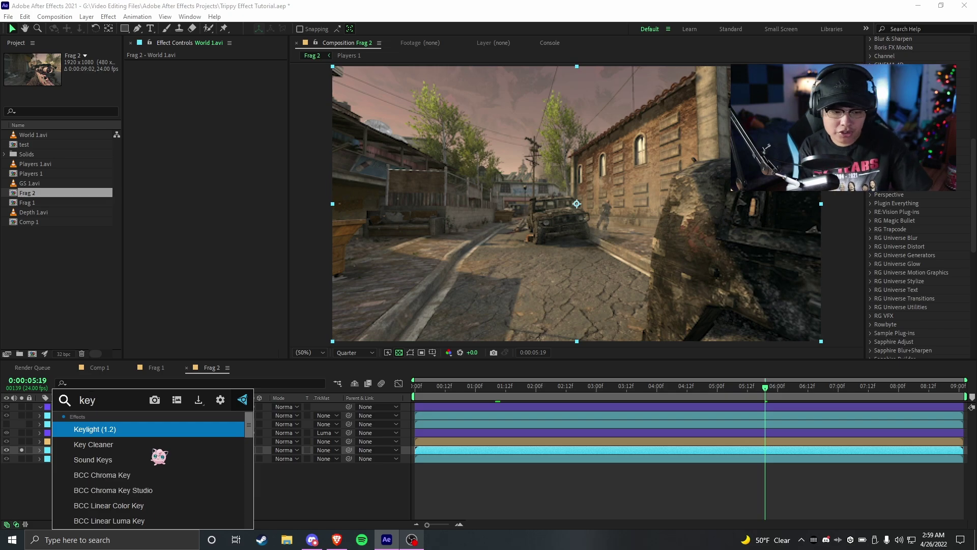
key(Return)
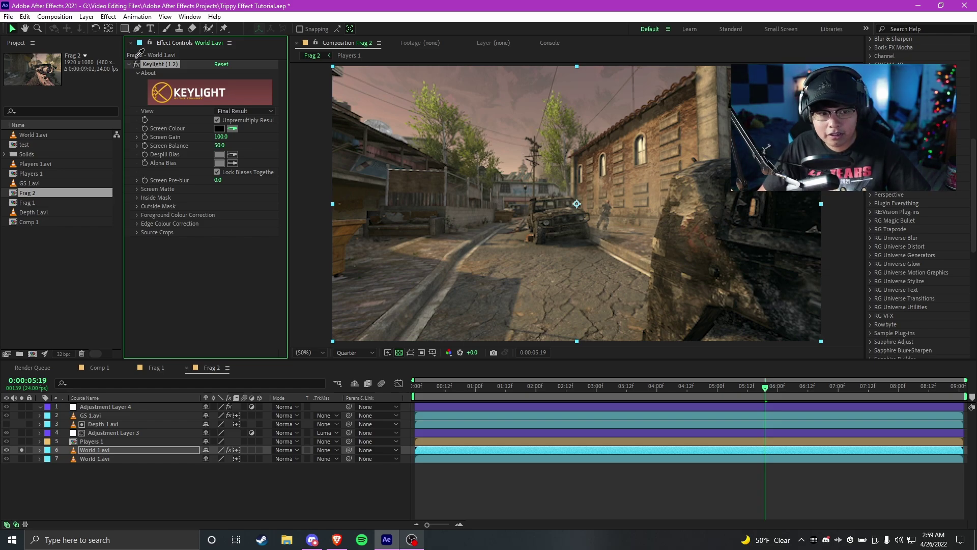
click(385, 113)
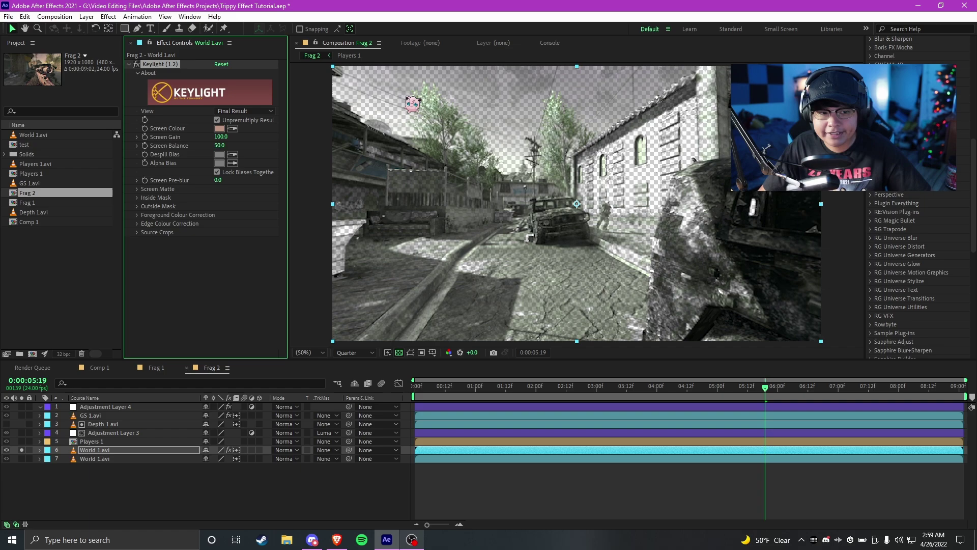
- Set Keylight's Screen Gain to 115 and Screen Balance to 46, and turn off the transparency grid
drag(221, 136, 232, 136)
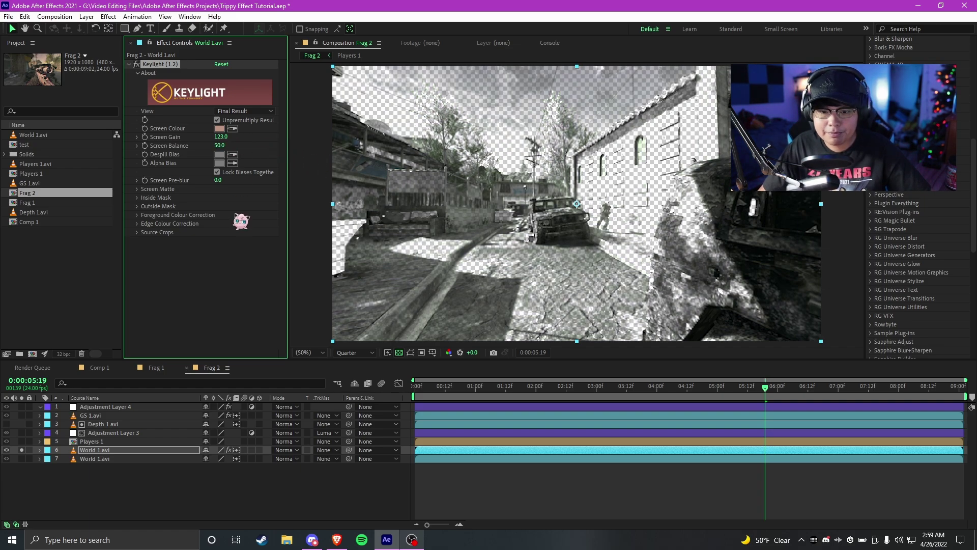
click(399, 352)
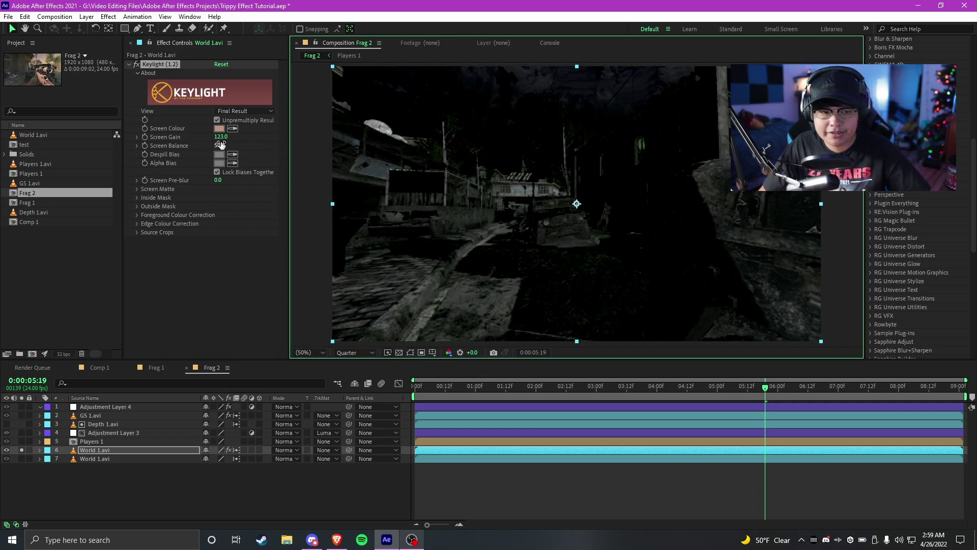
click(206, 152)
drag(224, 137, 221, 138)
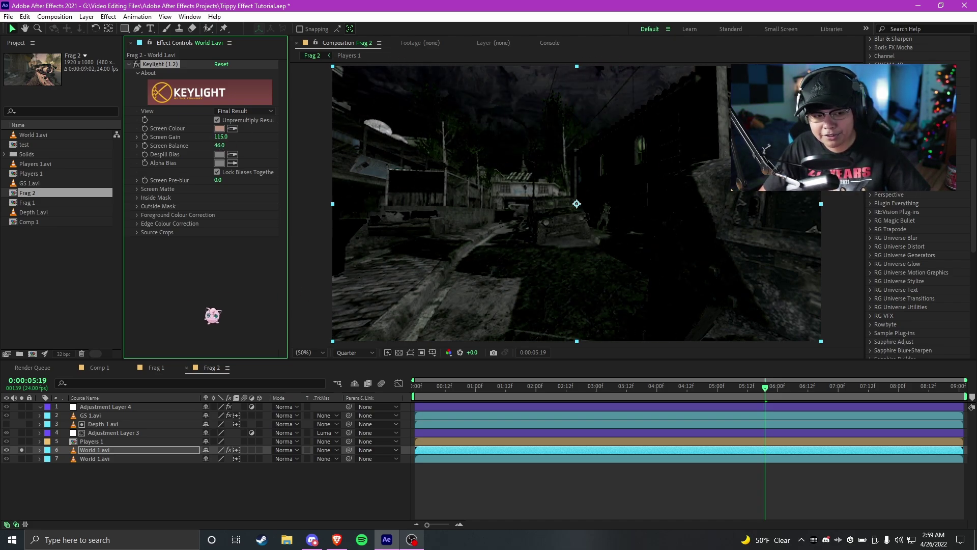
click(399, 352)
click(399, 352)
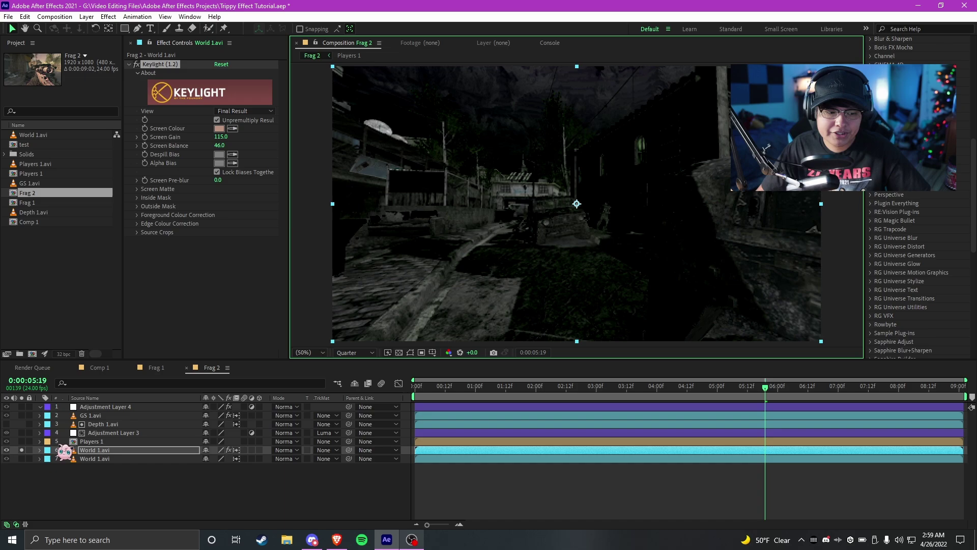
- Unsolo the keyed World 1.avi layer, hide Adjustment Layer 4, and compare the image with the bottom World 1.avi layer hidden and shown
click(21, 450)
click(106, 458)
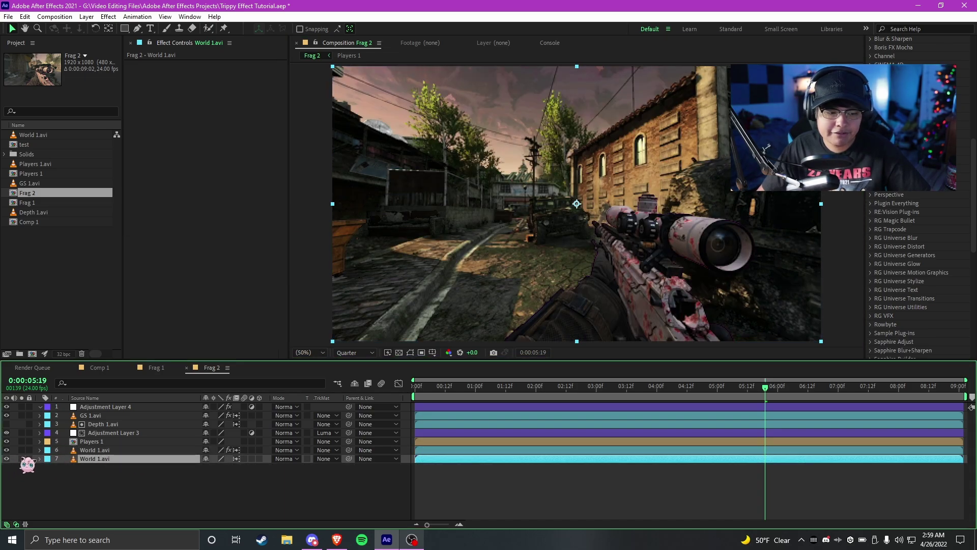
click(6, 407)
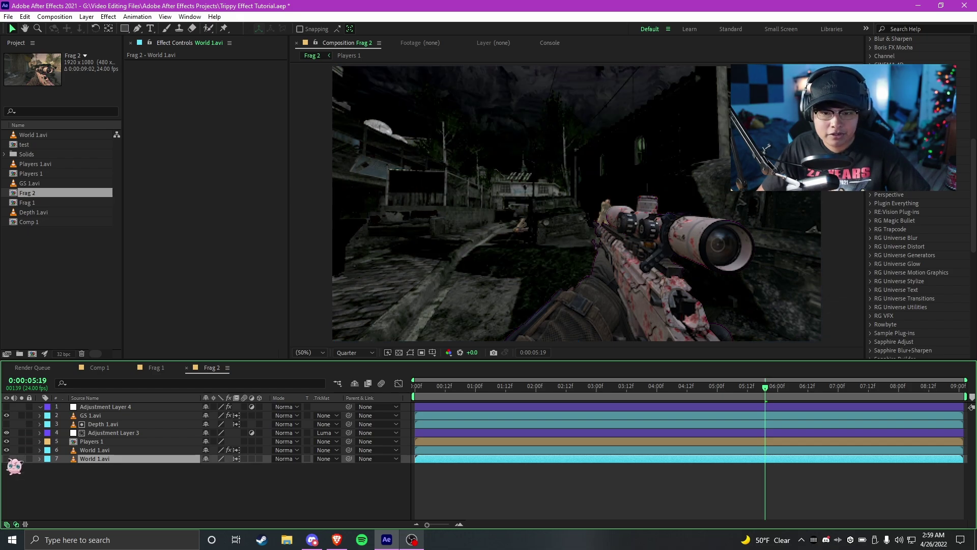
click(6, 459)
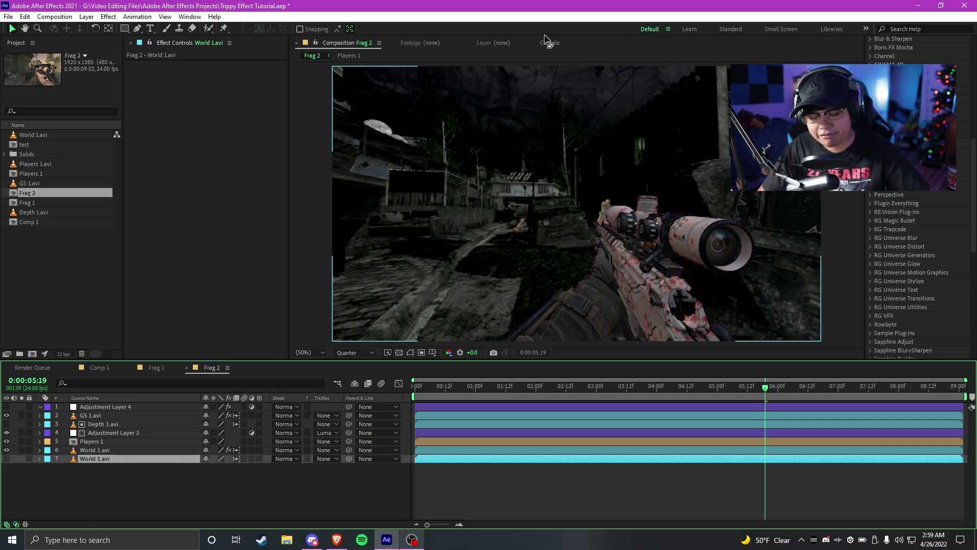
click(6, 459)
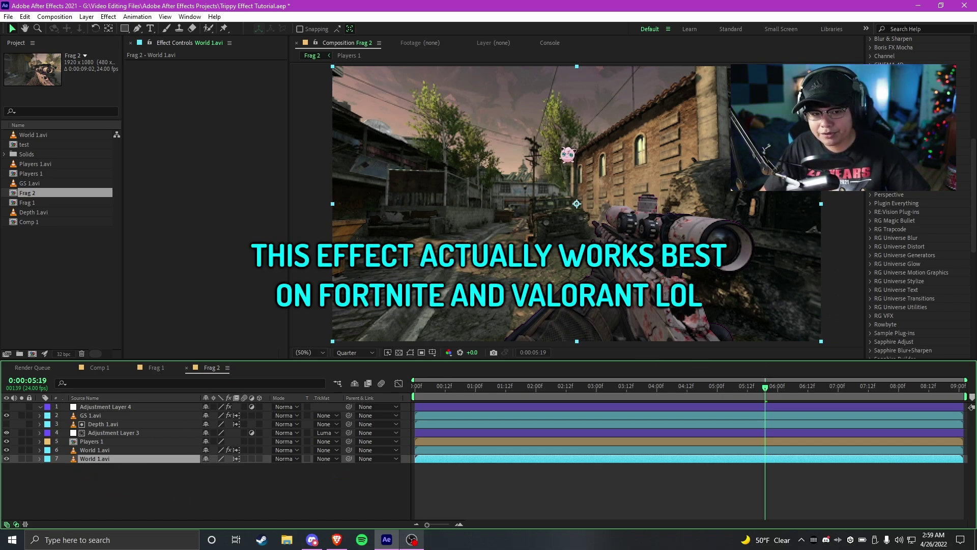
- Apply Hue/Saturation to the bottom World 1.avi layer and return the playhead to the composition's first frame
key(ctrl+space)
text(fram)
click(121, 464)
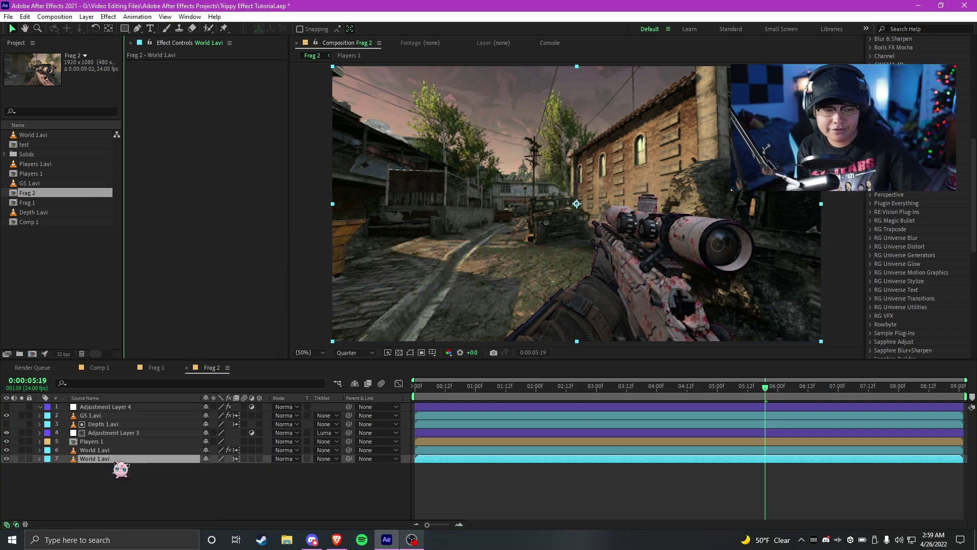
drag(456, 391, 104, 262)
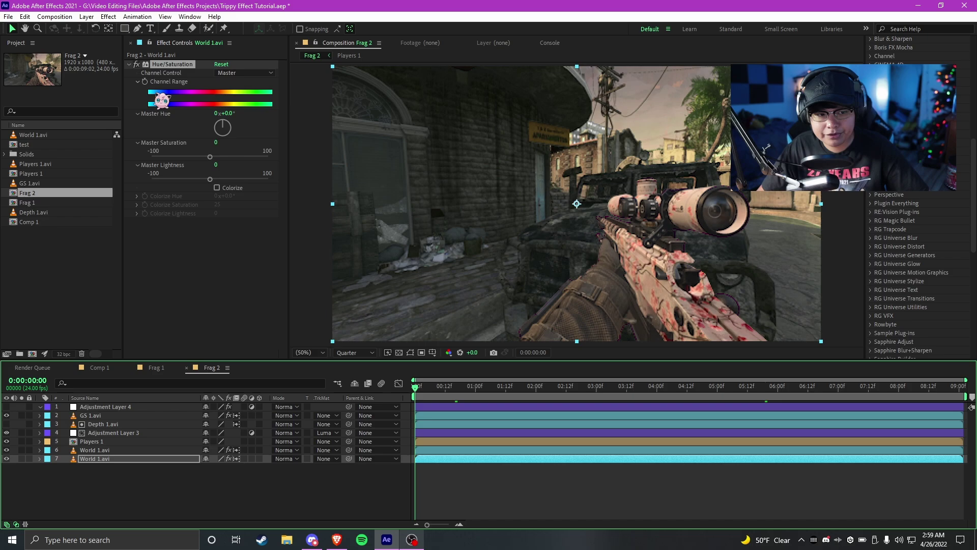
- Animate the bottom layer's hue with Channel Range keyframes, reaching a Master Hue of one full revolution at 0:00:09:01
click(961, 387)
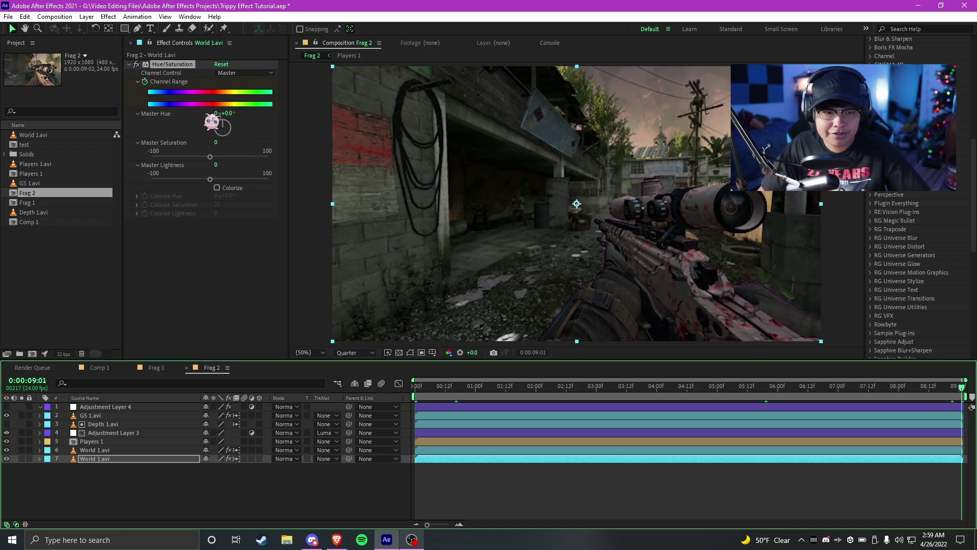
click(216, 113)
text(1)
key(Return)
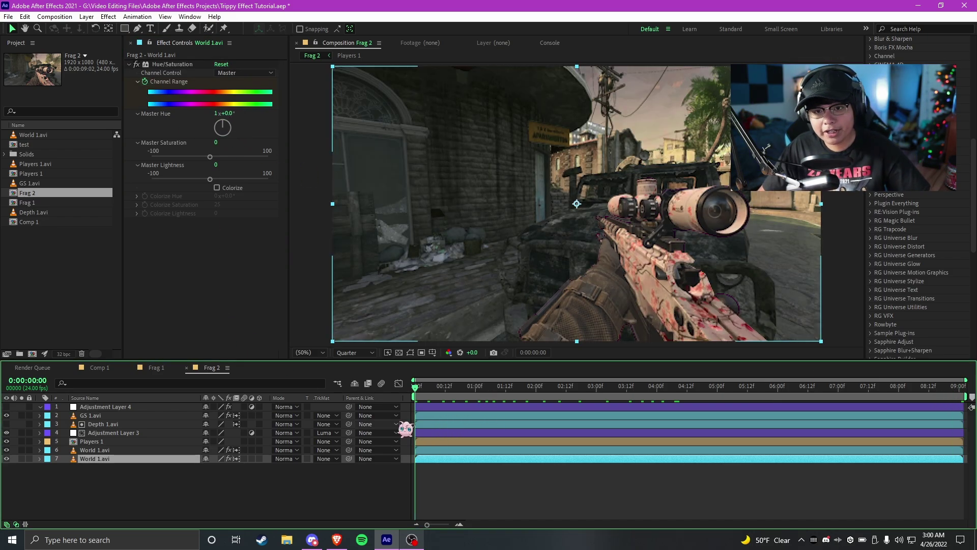
- Preview the hue animation and try the Greens and Blues options of Hue/Saturation's Channel Control at 0:00:06:00
key(space)
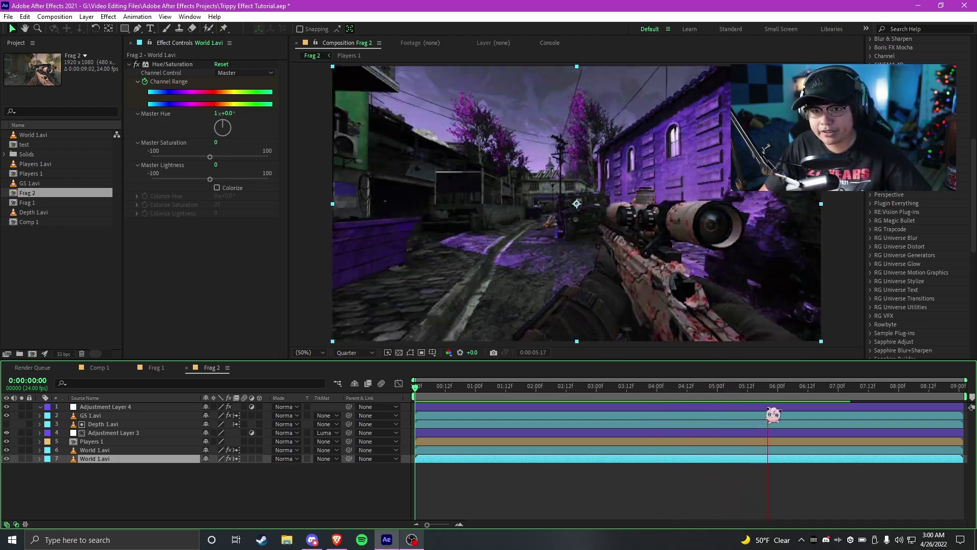
click(772, 391)
click(254, 74)
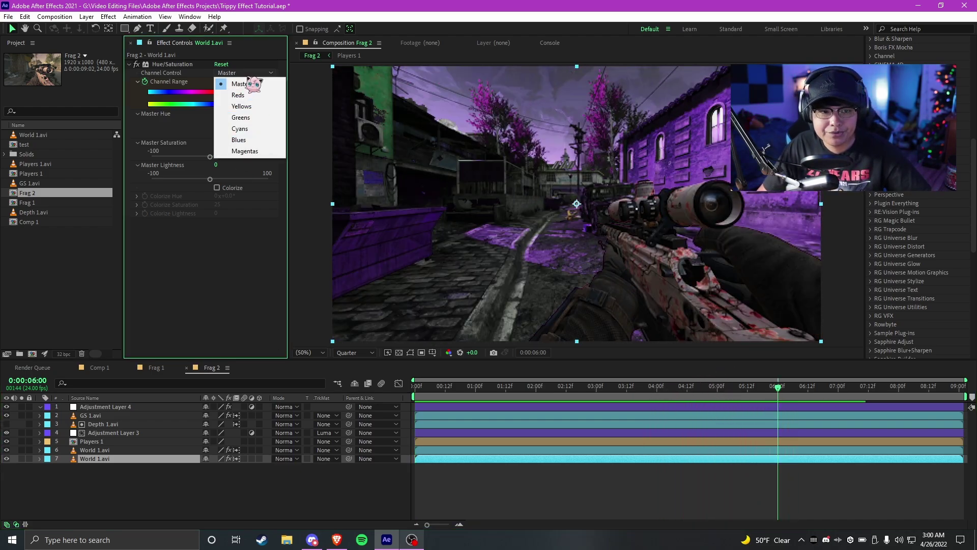
click(256, 117)
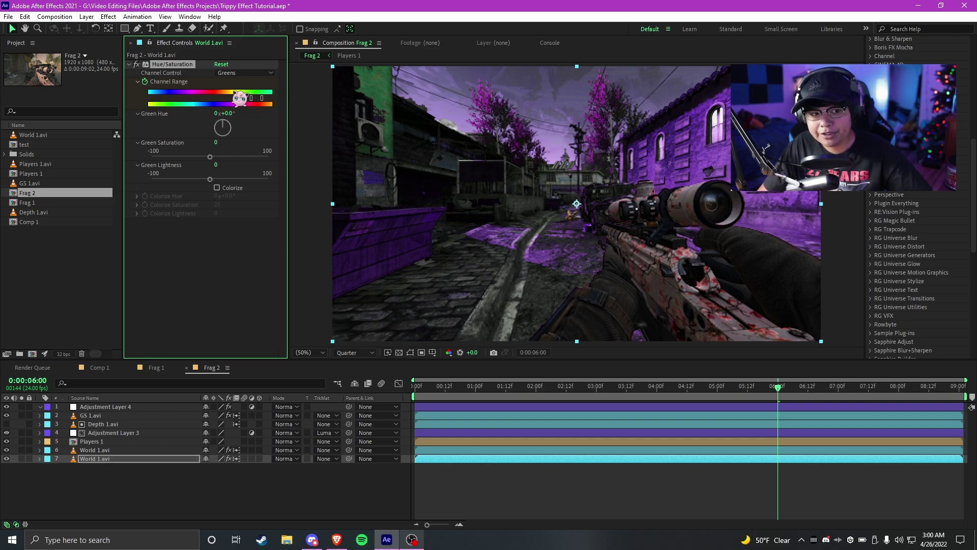
click(245, 74)
click(260, 135)
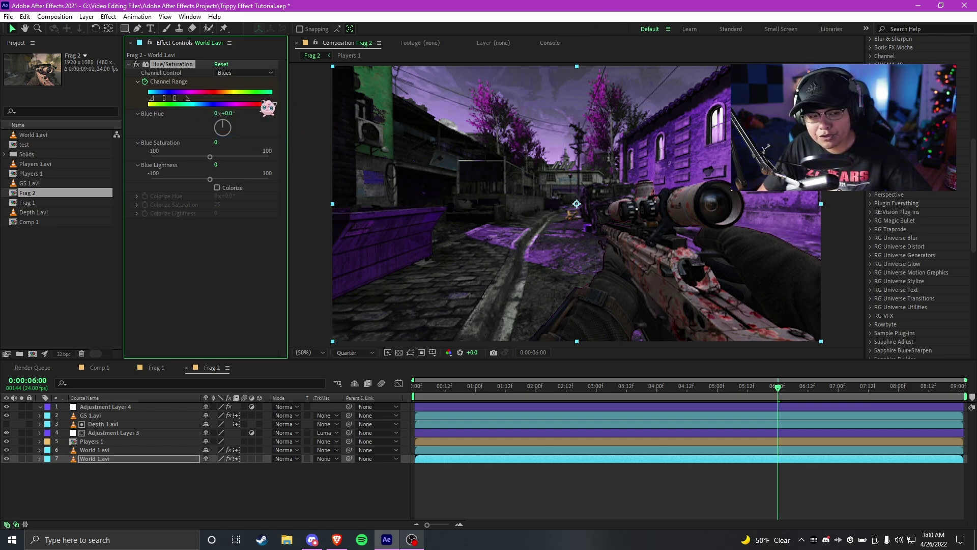
- Duplicate the bottom World 1.avi layer, leaving the upper copy without effects, and check several frames with its Opacity at 100%
click(79, 458)
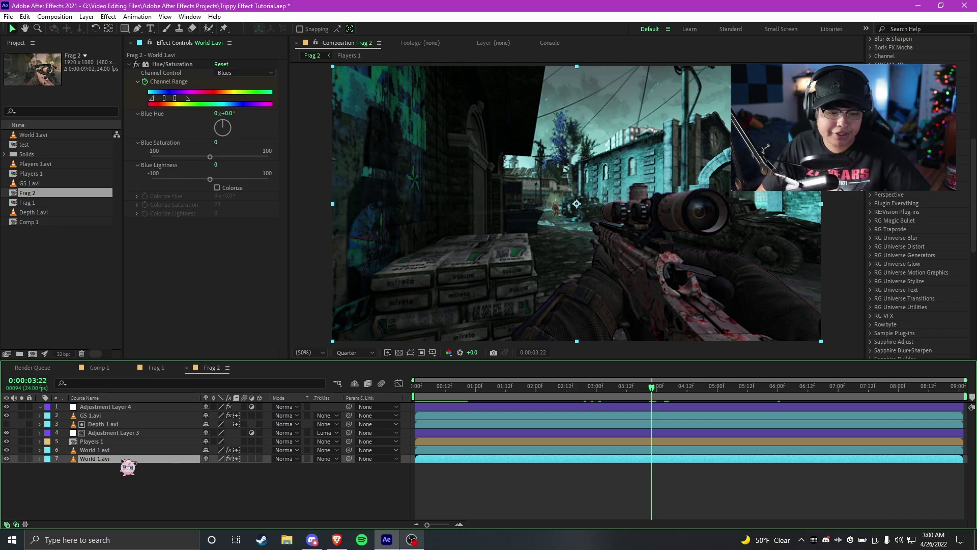
key(ctrl+d)
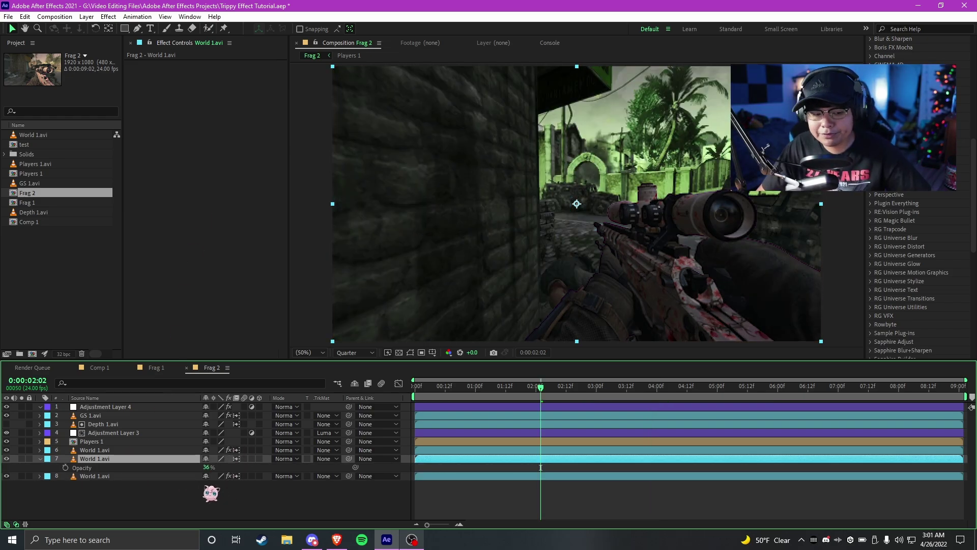
drag(206, 467, 268, 476)
click(631, 396)
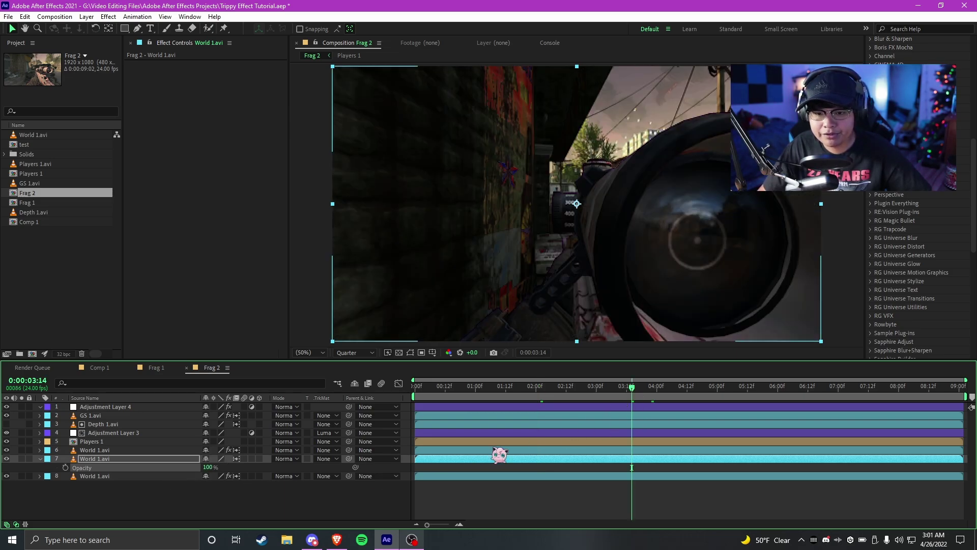
click(717, 394)
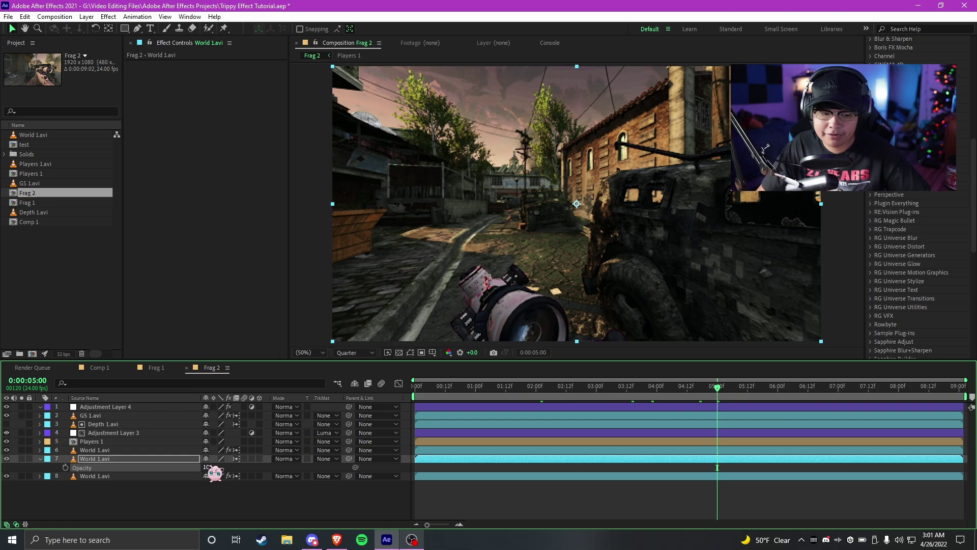
- Set the effect-free World 1.avi copy's Opacity to 52% and try the Vivid Light and Difference blending modes on it
mouse_move(197, 472)
mouse_down()
mouse_move(184, 478)
mouse_move(206, 477)
mouse_move(200, 491)
mouse_up()
click(284, 458)
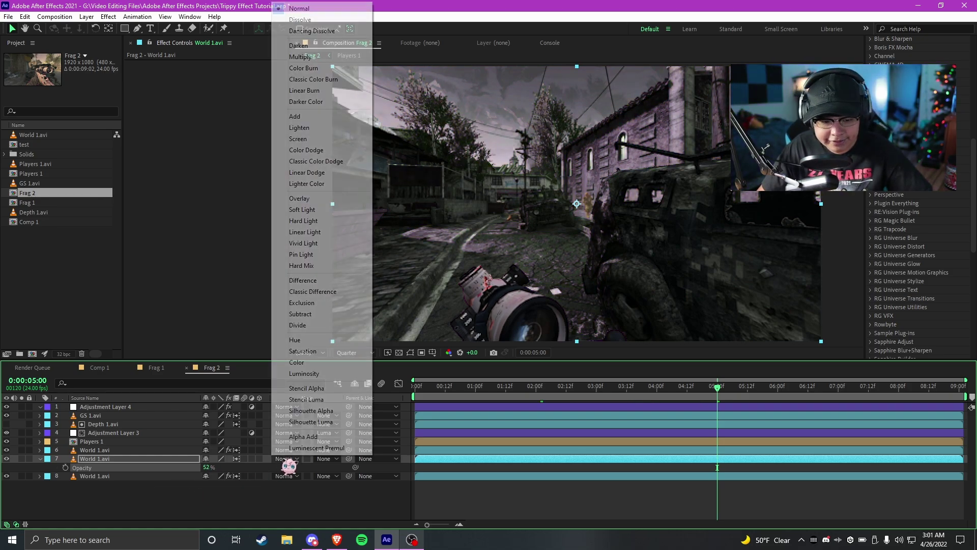
click(304, 243)
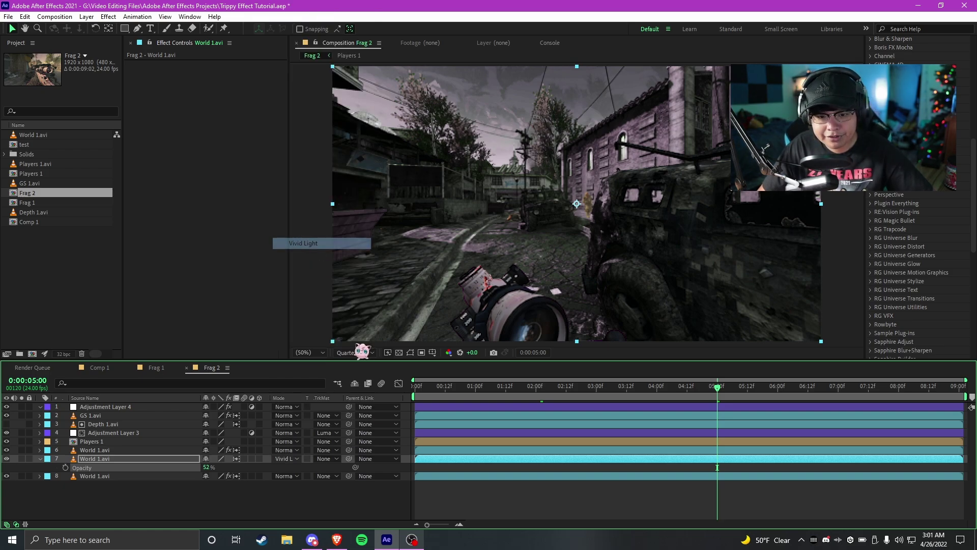
click(273, 456)
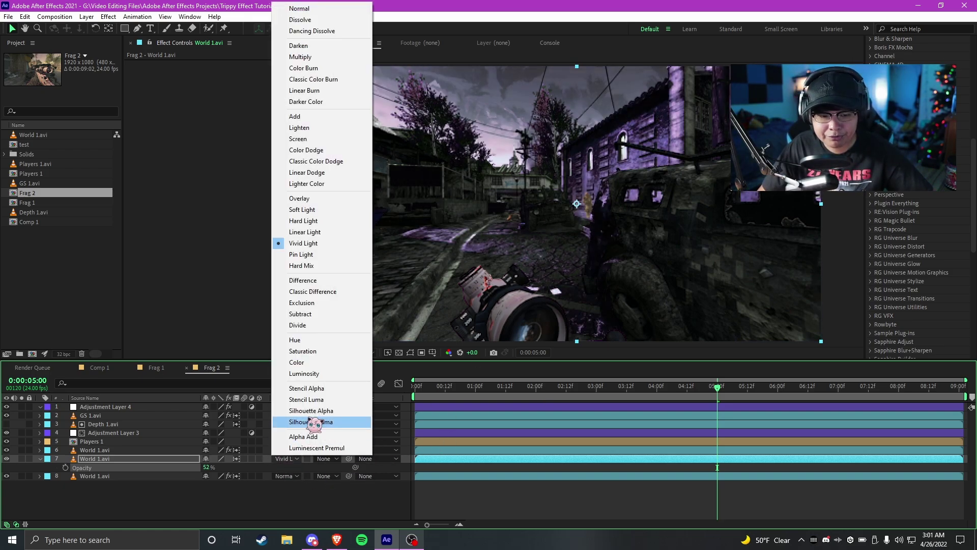
click(323, 279)
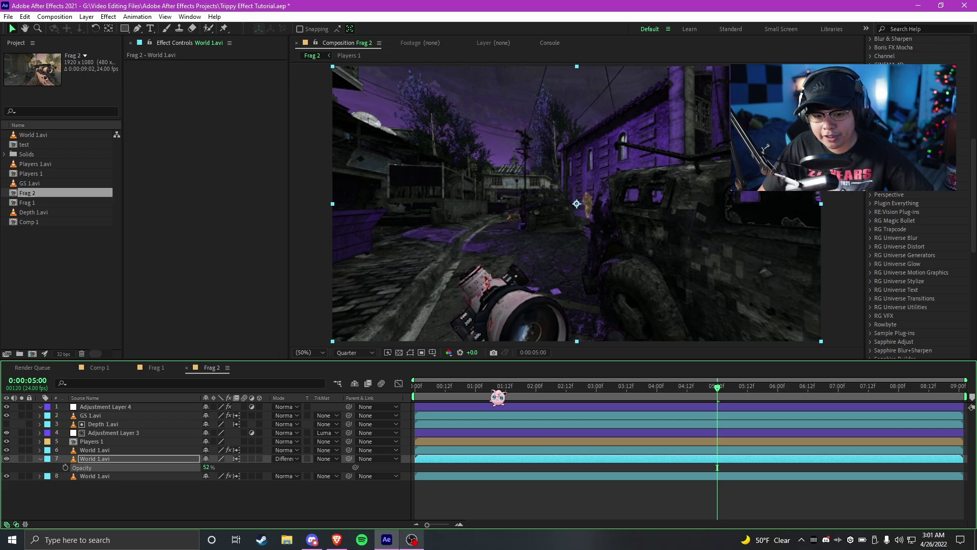
drag(498, 393, 686, 399)
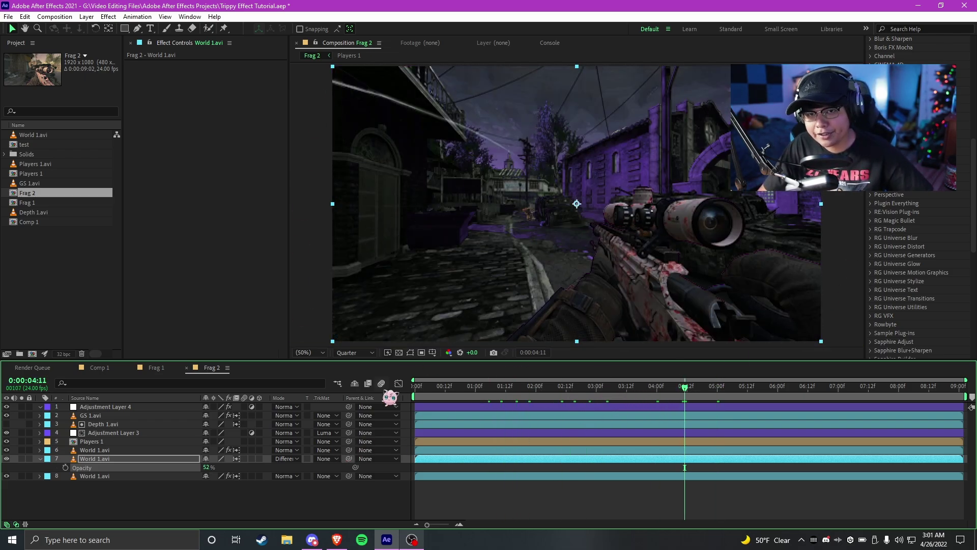
- Return the effect-free World 1.avi copy to Normal blending and set its Opacity to 73%
click(285, 459)
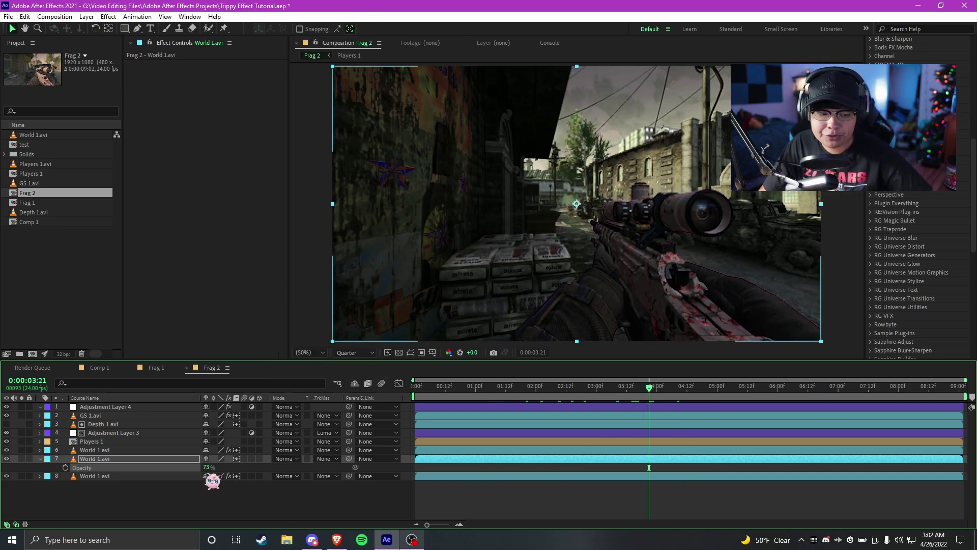
click(802, 387)
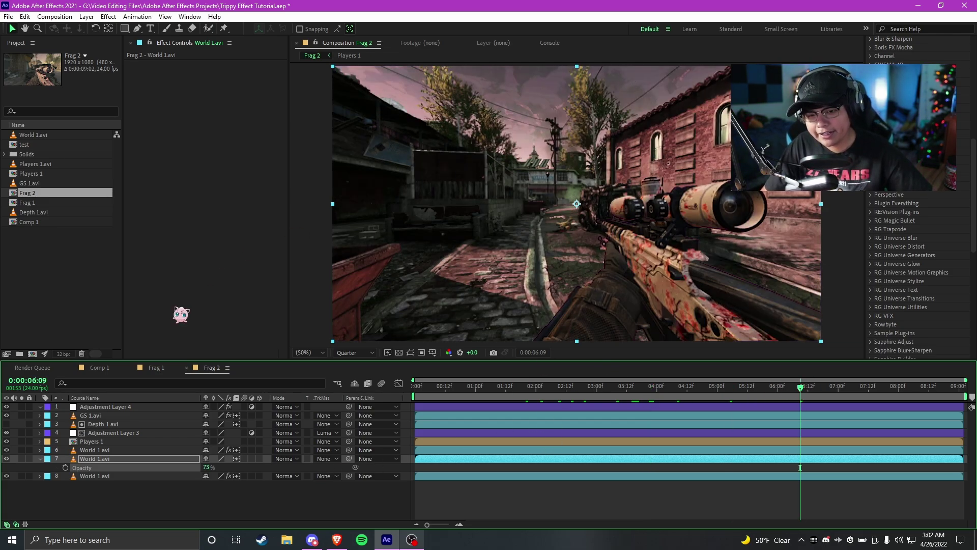
click(40, 459)
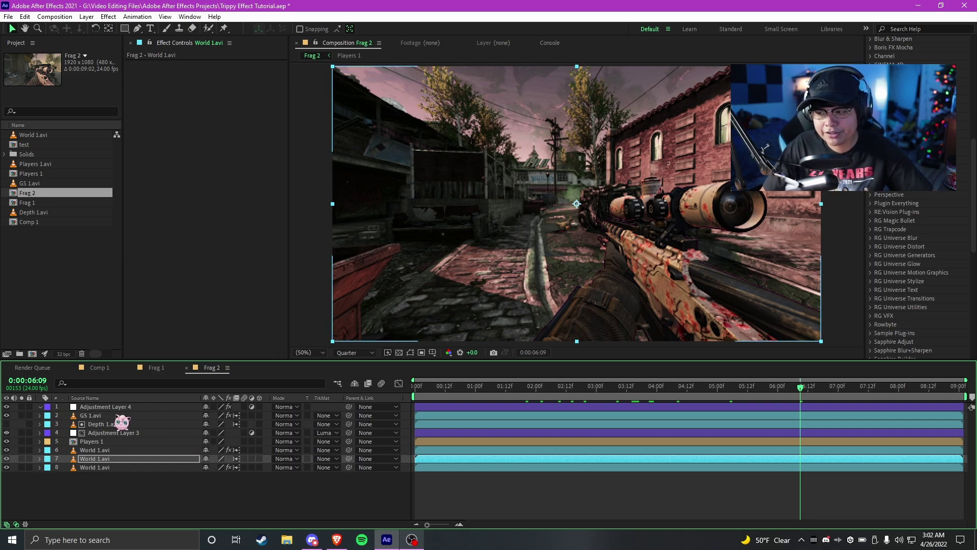
- Apply Arithmetic to Adjustment Layer 4 and set Red Value to 19, Green Value to 17 and Blue Value to 26
click(98, 407)
key(e)
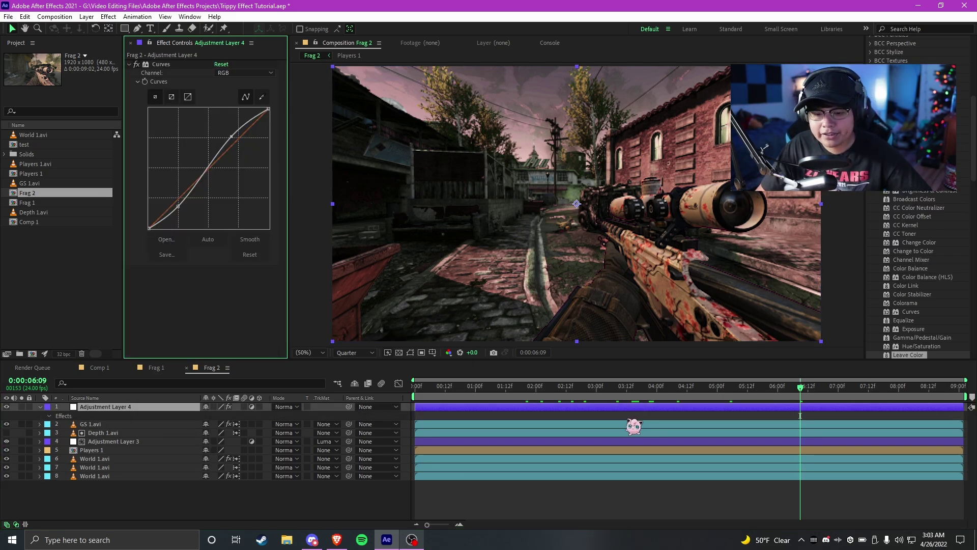
key(ctrl+space)
text(ari)
key(Return)
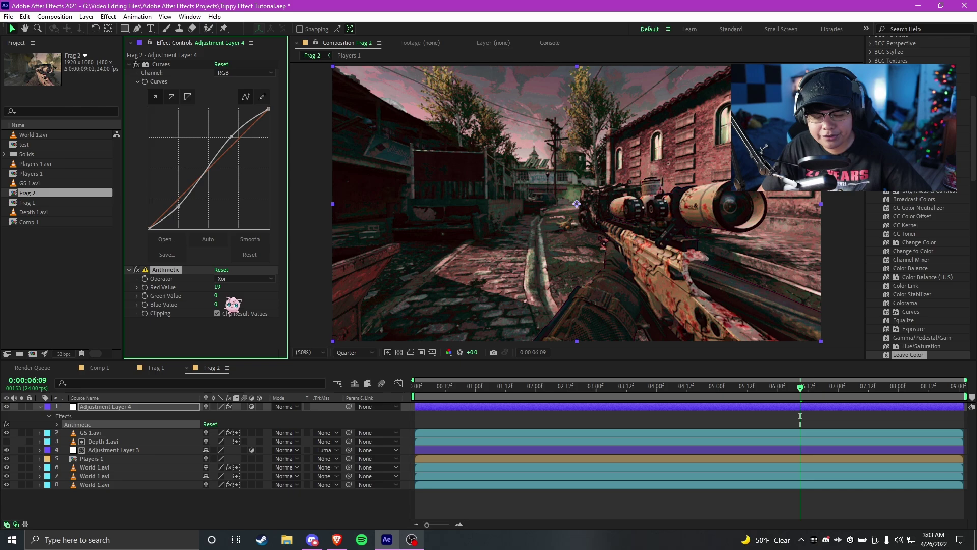
drag(222, 296, 223, 296)
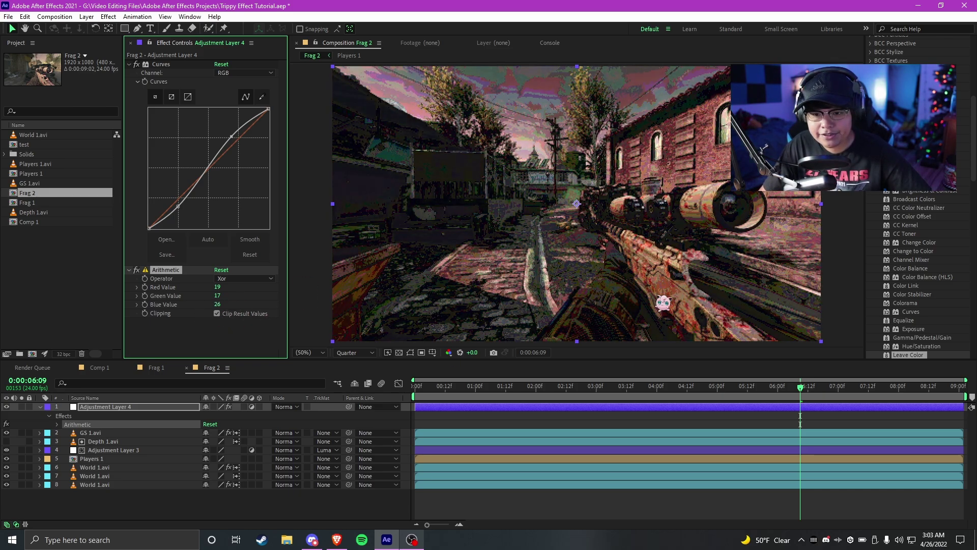
- Compare the image at Full and Quarter preview resolution, and set Arithmetic's Red Value to 7
click(355, 352)
click(378, 380)
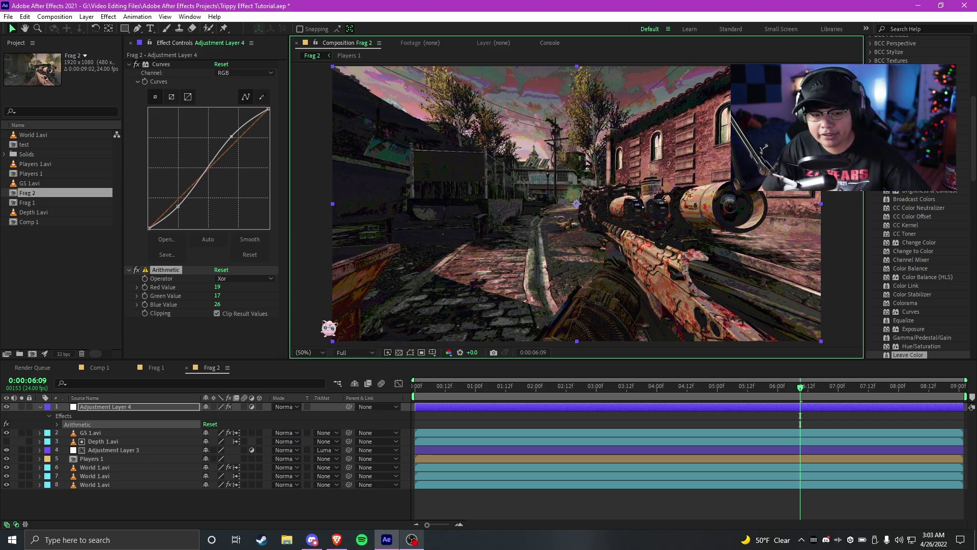
click(354, 352)
click(362, 407)
click(217, 287)
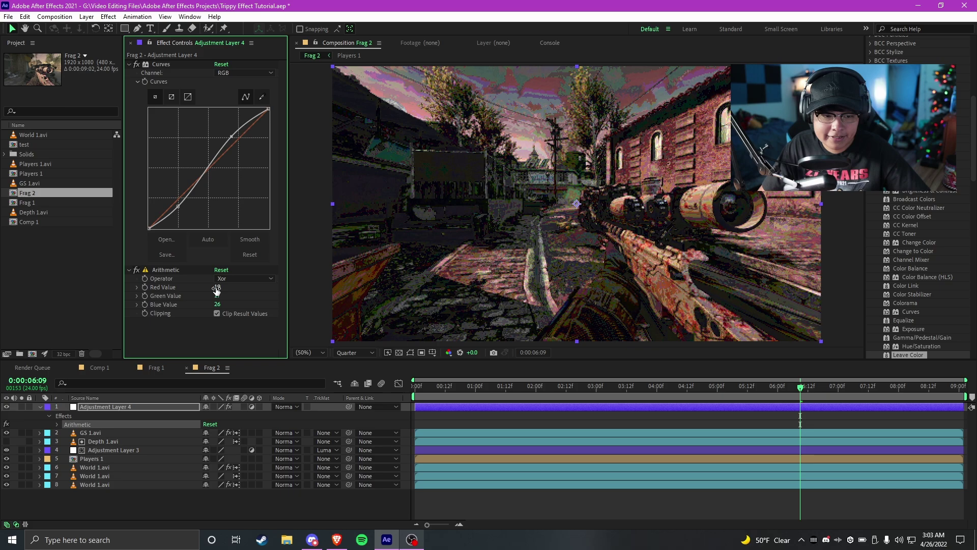
text(7)
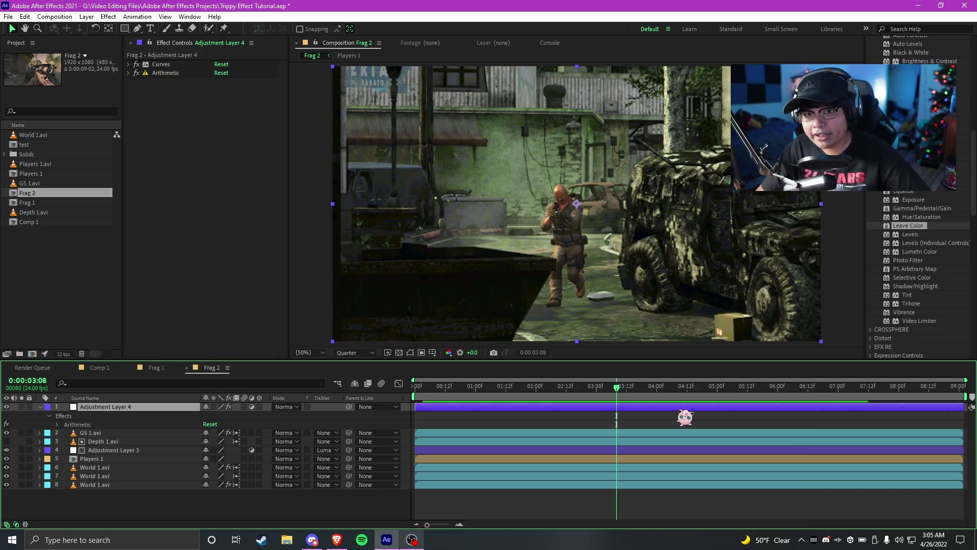
- Apply the uni.Glow effect to Adjustment Layer 4
click(92, 484)
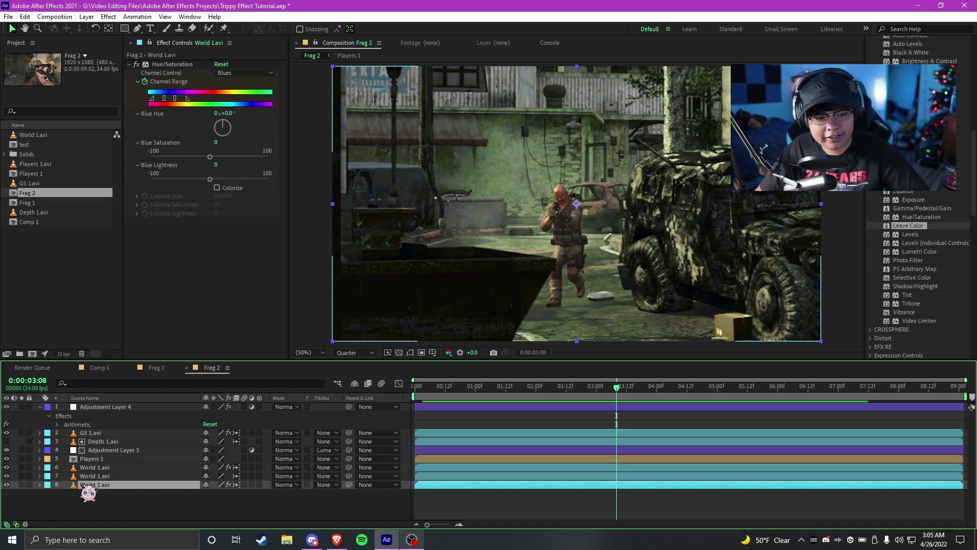
click(621, 408)
key(ctrl+space)
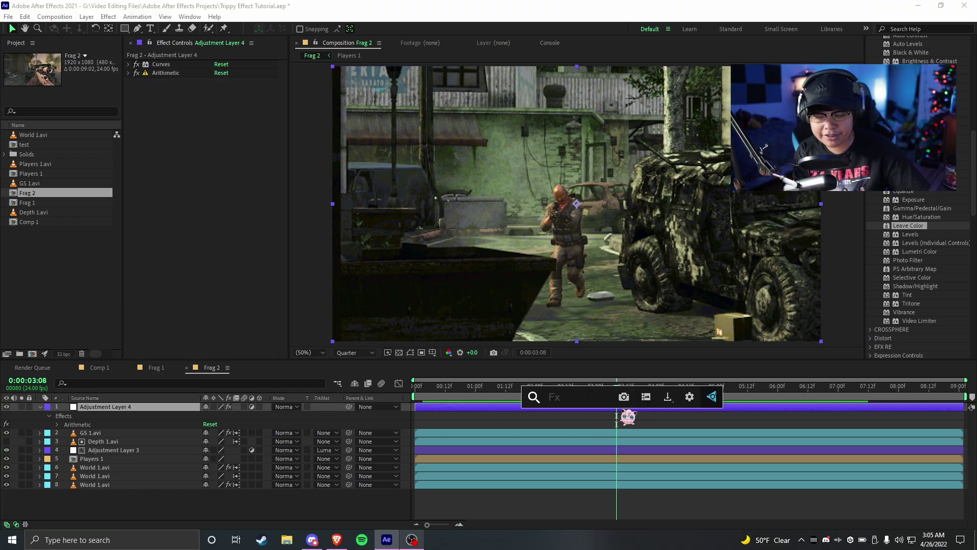
text(uni.glow)
key(Return)
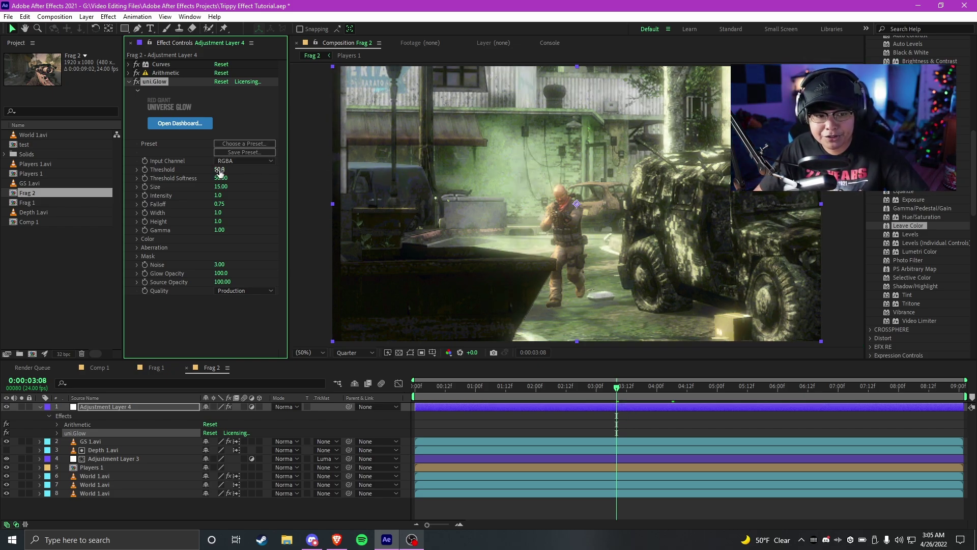
- Set uni.Glow's Threshold to 57, Size to 46 and Intensity to 0.4, checking the glow on another frame
drag(220, 171, 205, 196)
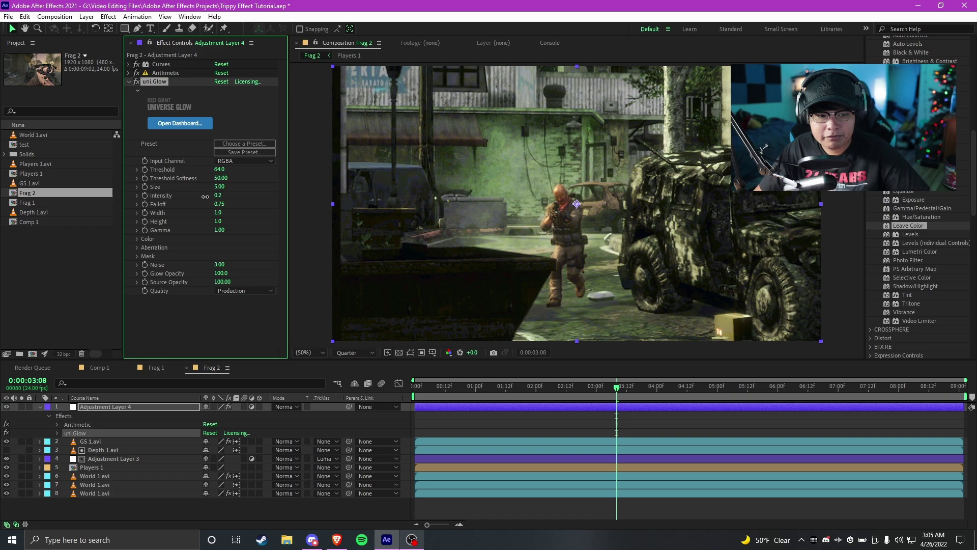
click(693, 390)
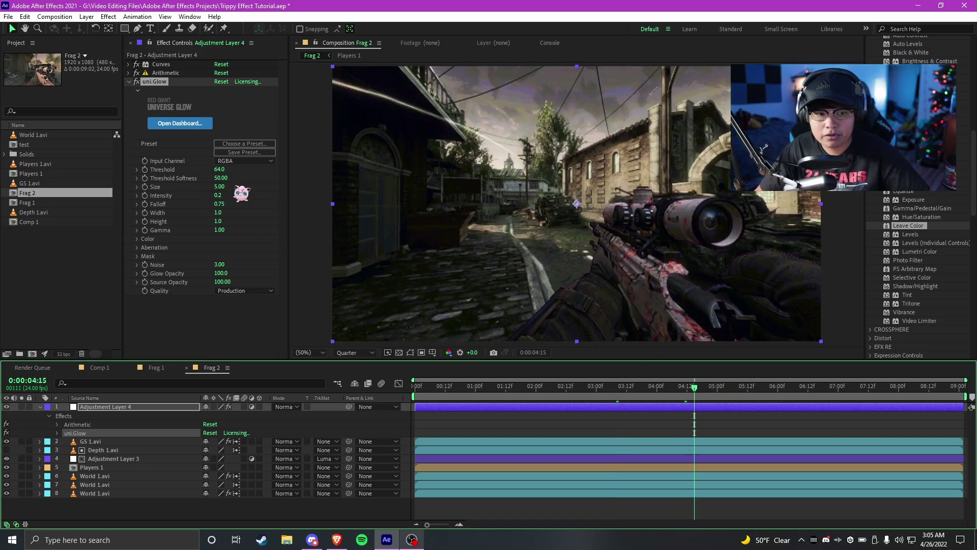
drag(220, 171, 219, 170)
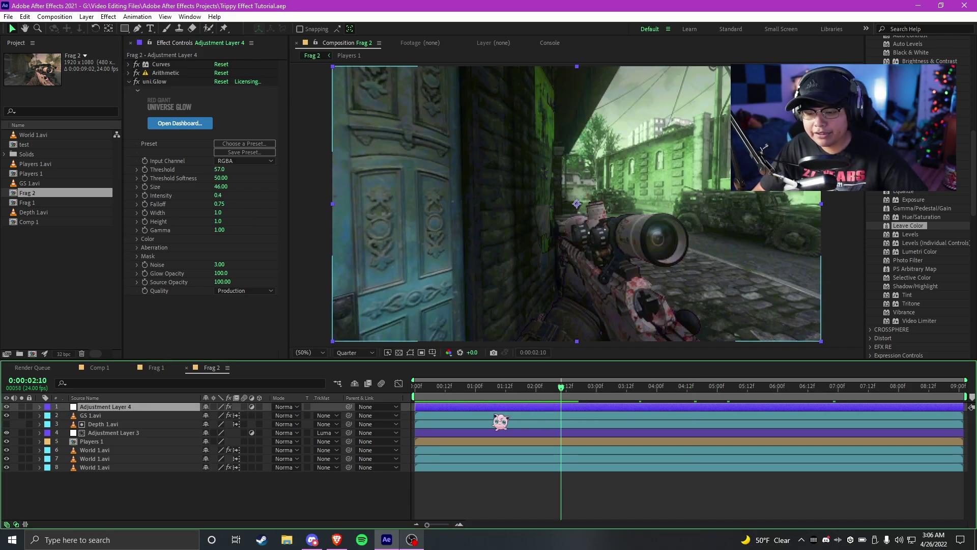
- Apply S_GlowAura to Adjustment Layer 4 and set its Threshold to 0.27
key(ctrl+space)
text(s_glowa)
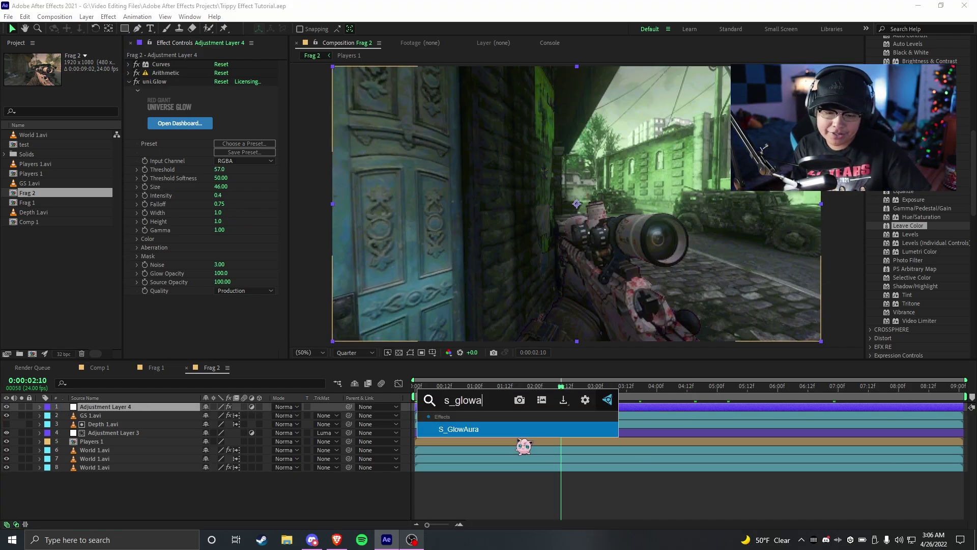
key(Return)
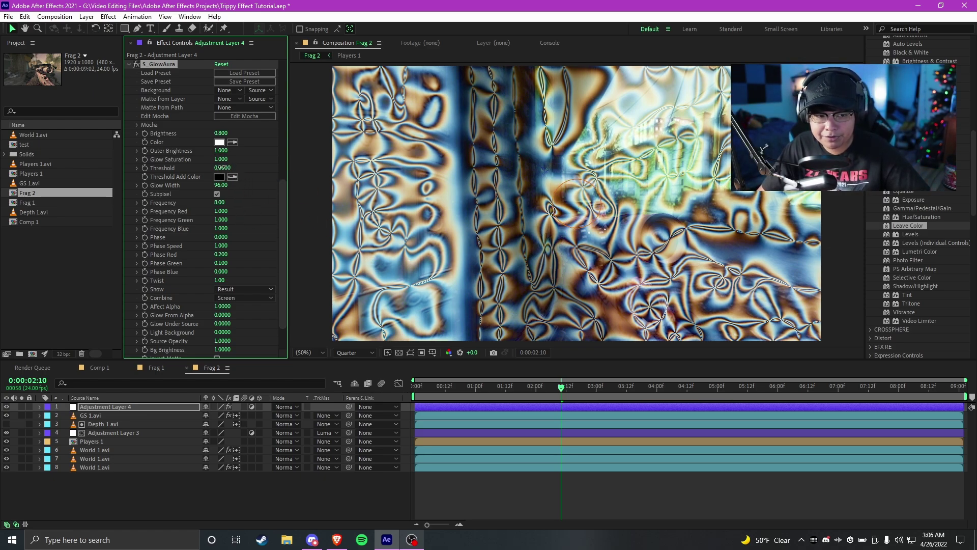
drag(223, 167, 250, 166)
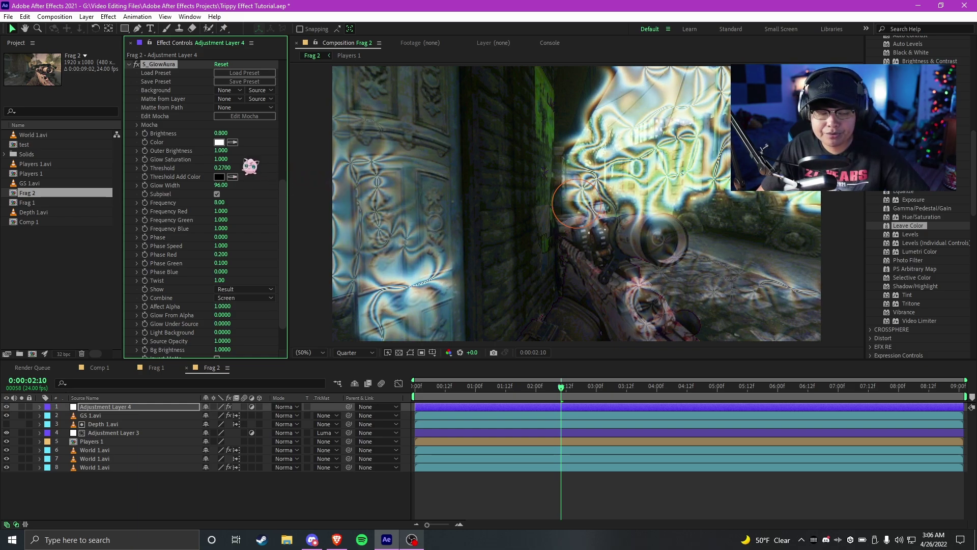
- Set S_GlowAura's Brightness to 0.3 and Frequency to 64.6, checking the glow on several frames
drag(220, 135, 206, 135)
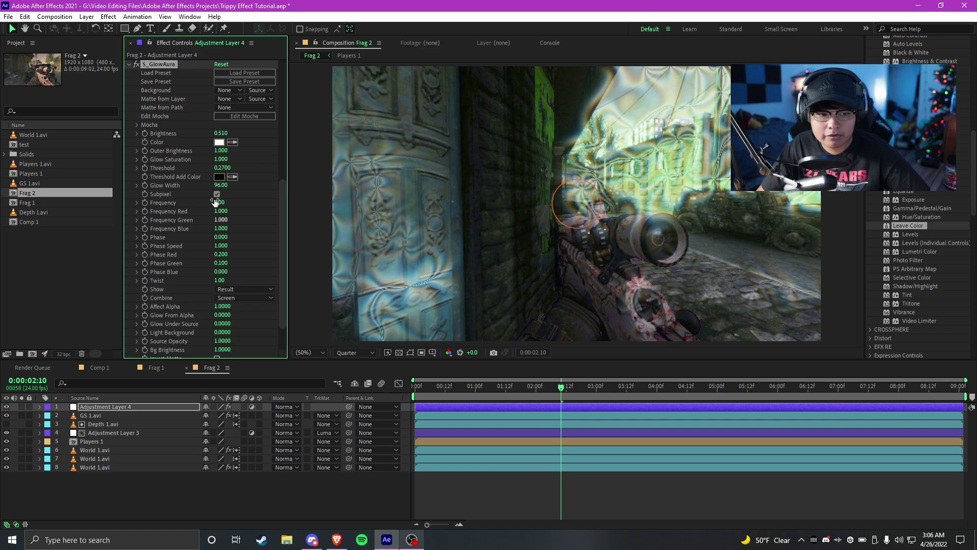
drag(235, 197, 160, 202)
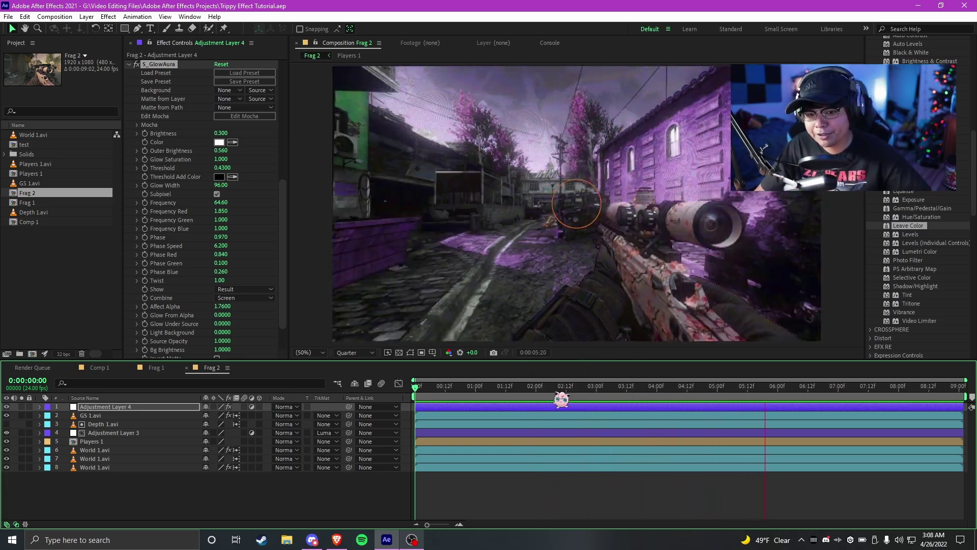
click(601, 388)
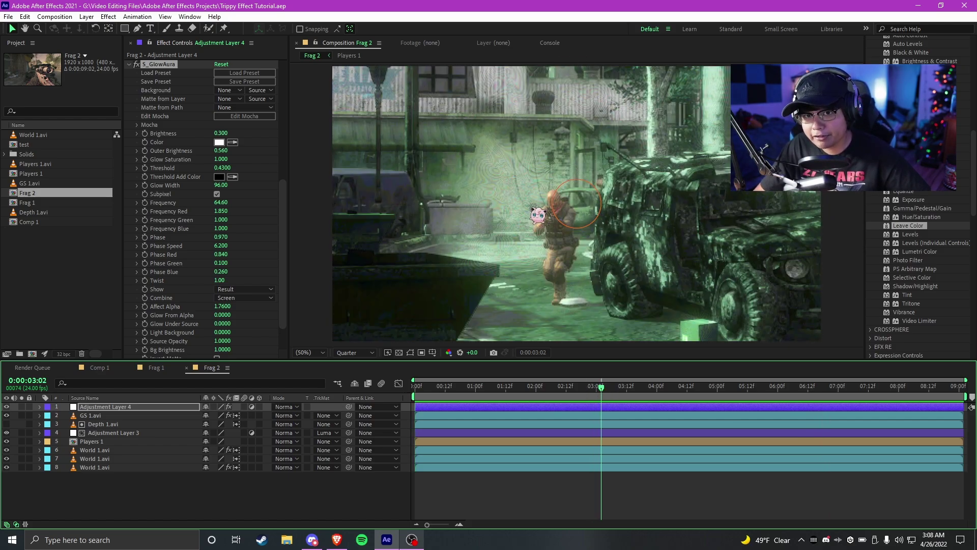
click(634, 388)
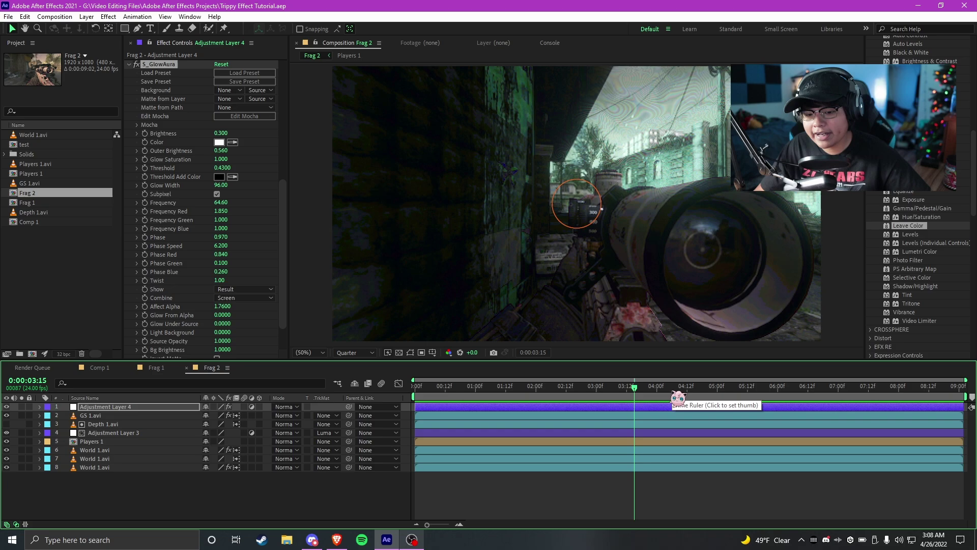
mouse_move(672, 391)
mouse_down()
mouse_move(713, 399)
mouse_move(679, 399)
mouse_up()
- Add a new adjustment layer to Frag 2 and place it directly below GS 1.avi in the layer stack
key(ctrl+alt+y)
drag(104, 411, 99, 424)
click(508, 389)
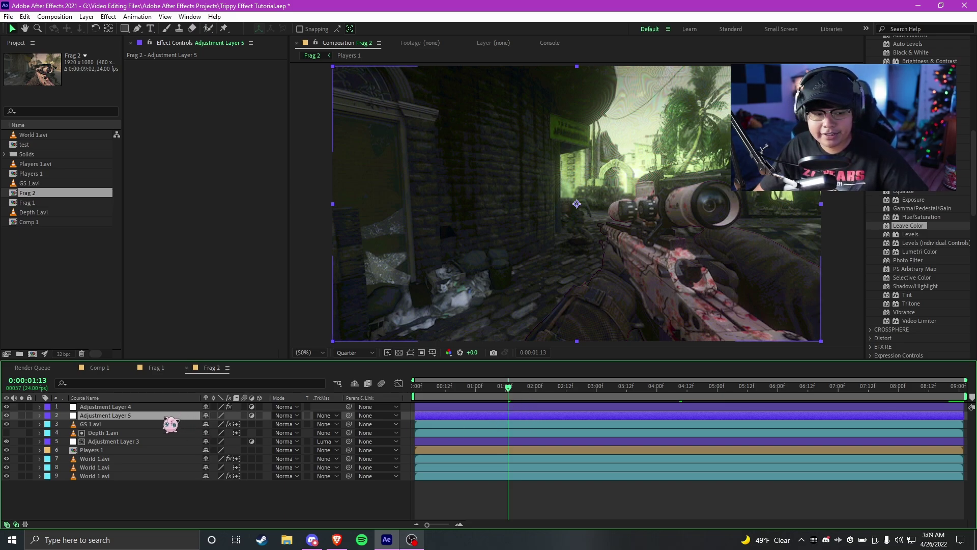
drag(171, 416, 144, 432)
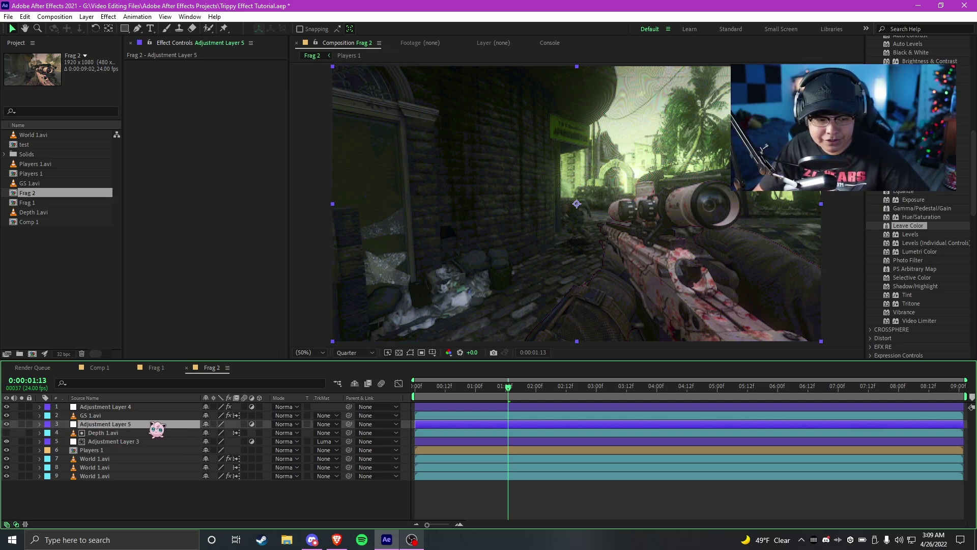
- Apply the S_Distort effect to Adjustment Layer 5
key(ctrl+space)
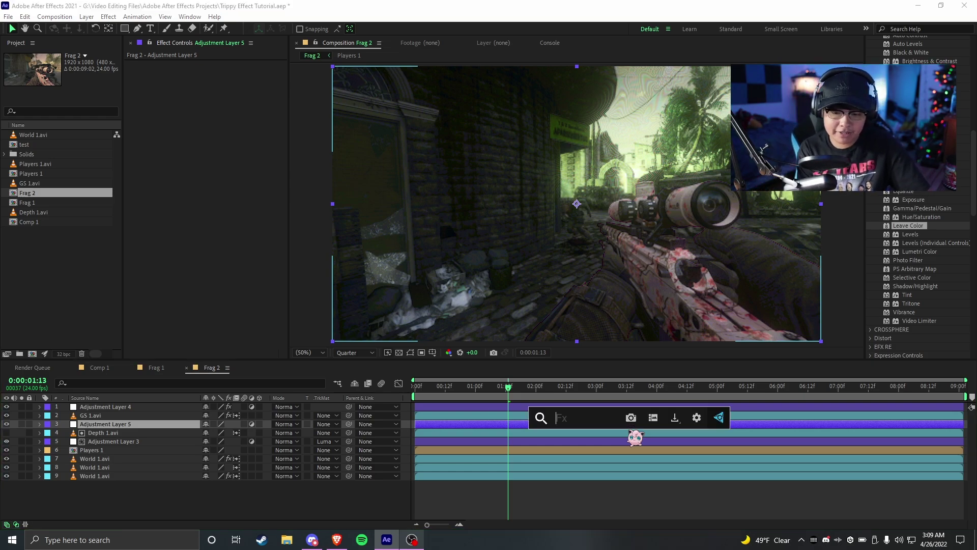
text(s_distort)
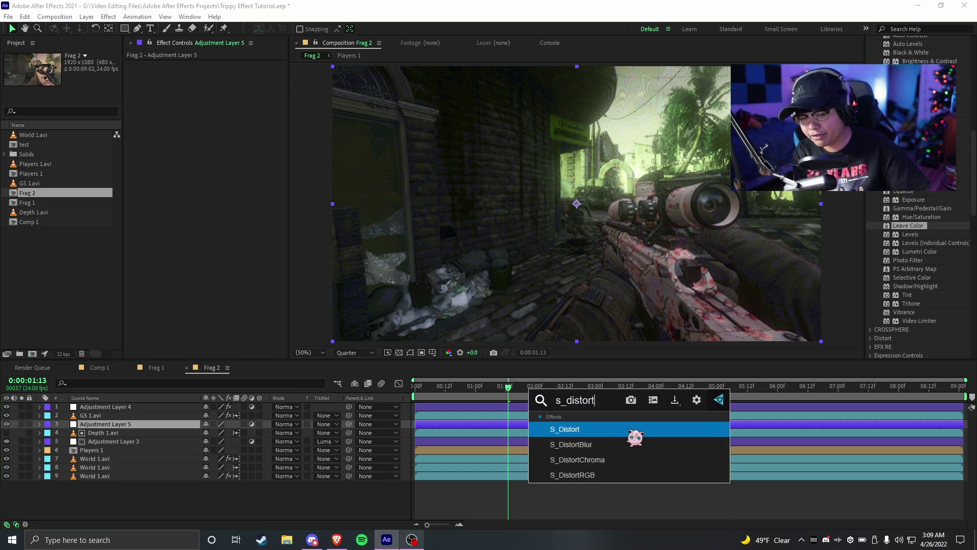
key(Down)
key(Down)
key(Down)
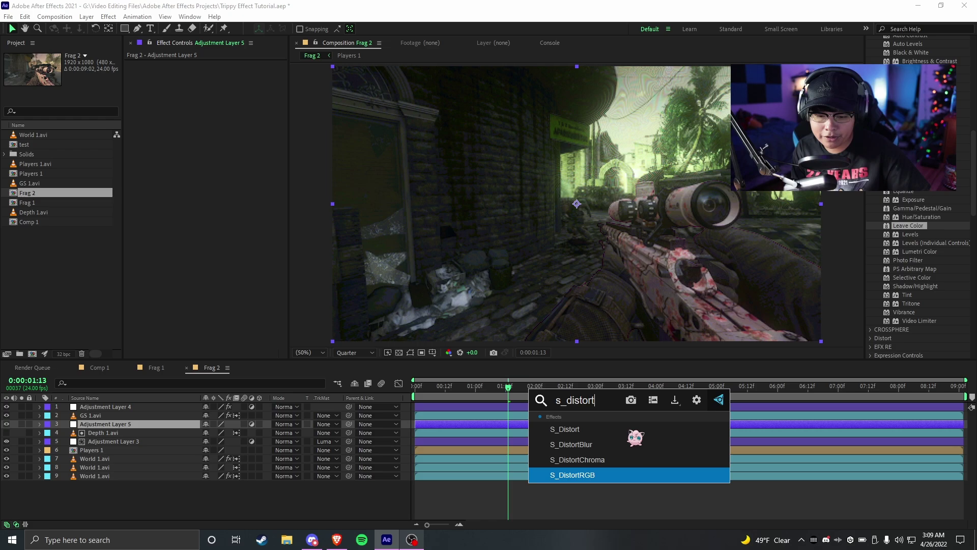
click(633, 430)
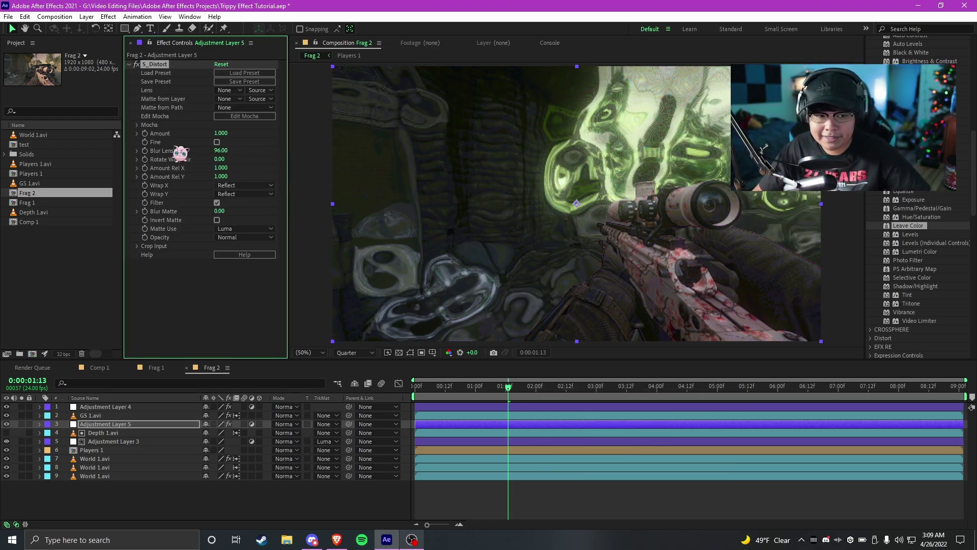
- Set S_Distort's Blur Lens to 378 and Amount to 0.06, checking the distortion on other frames
drag(280, 148, 515, 147)
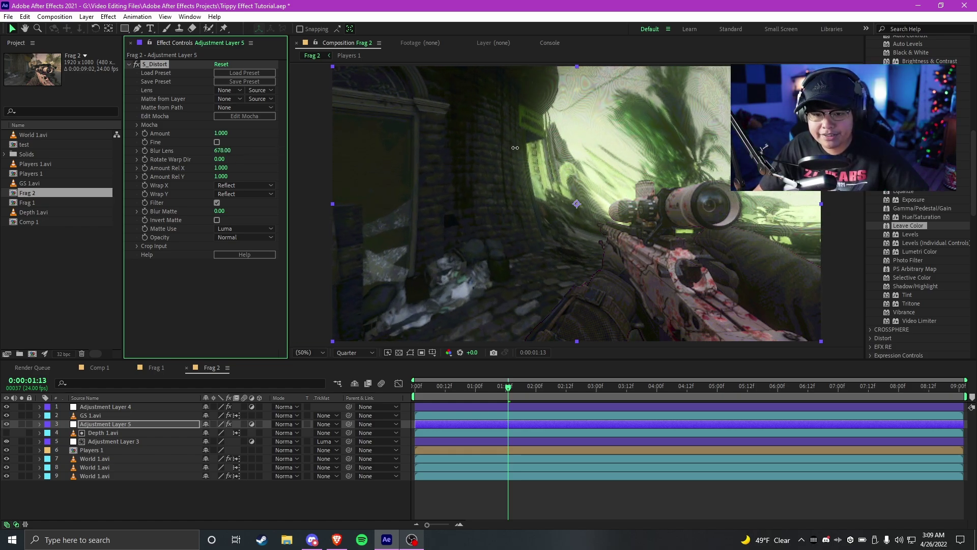
drag(273, 149, 295, 147)
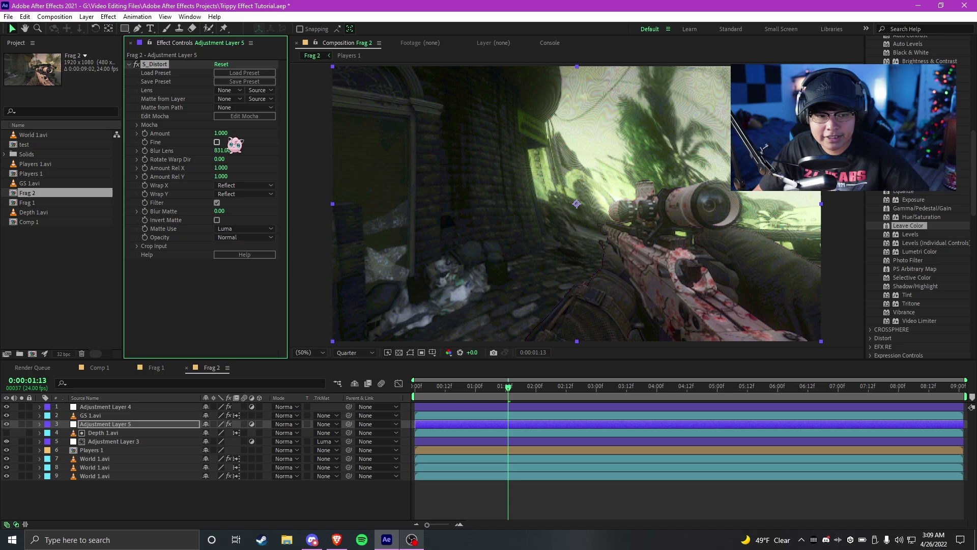
mouse_move(187, 139)
mouse_down()
mouse_move(176, 139)
mouse_move(188, 138)
mouse_up()
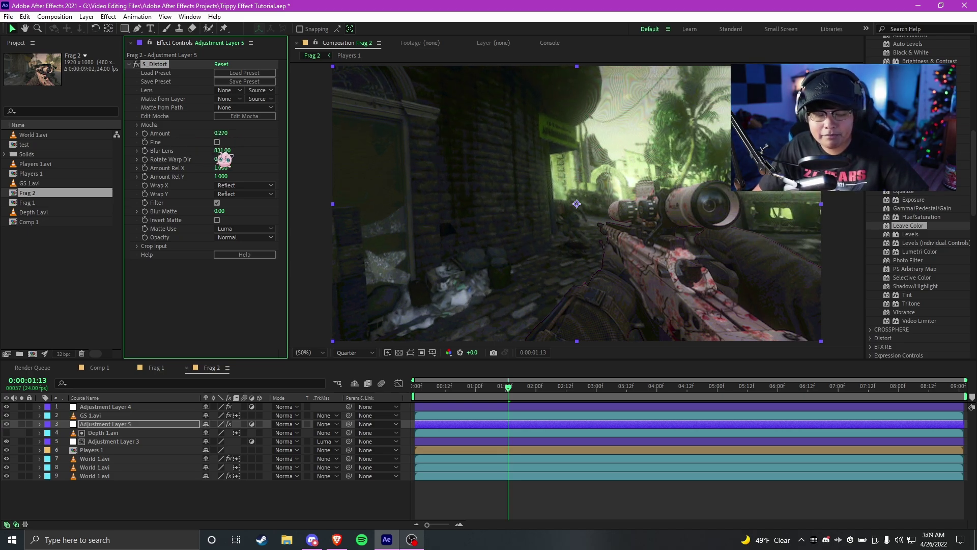
drag(120, 161, 14, 165)
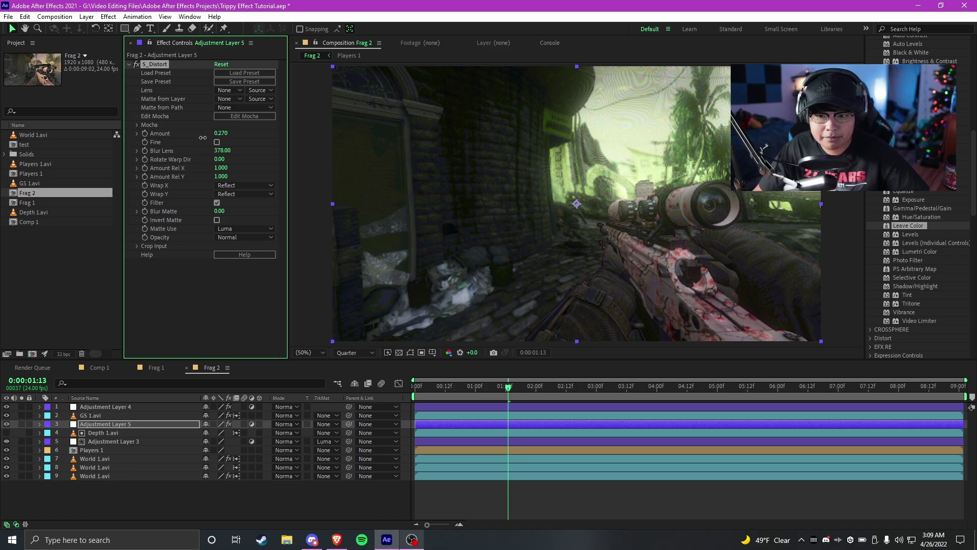
drag(202, 138, 211, 135)
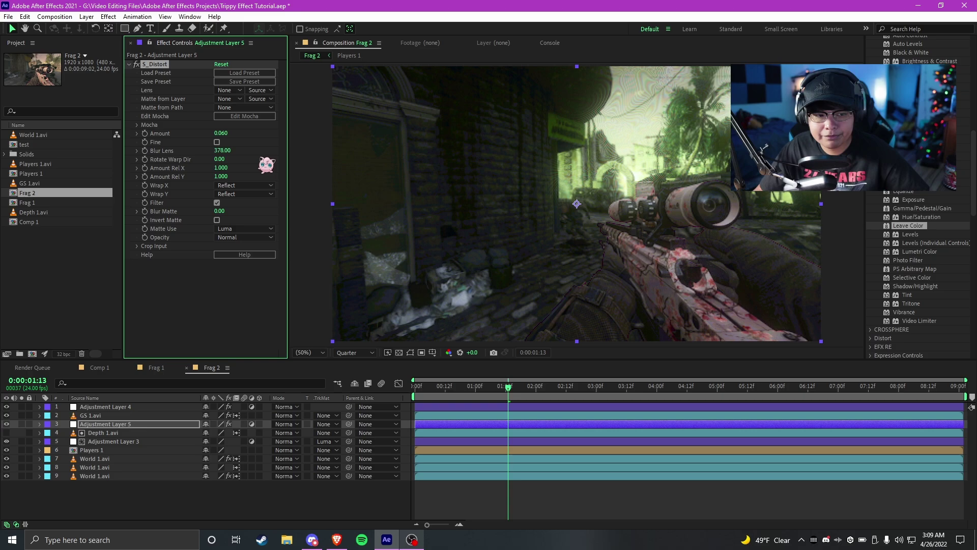
drag(543, 388, 665, 388)
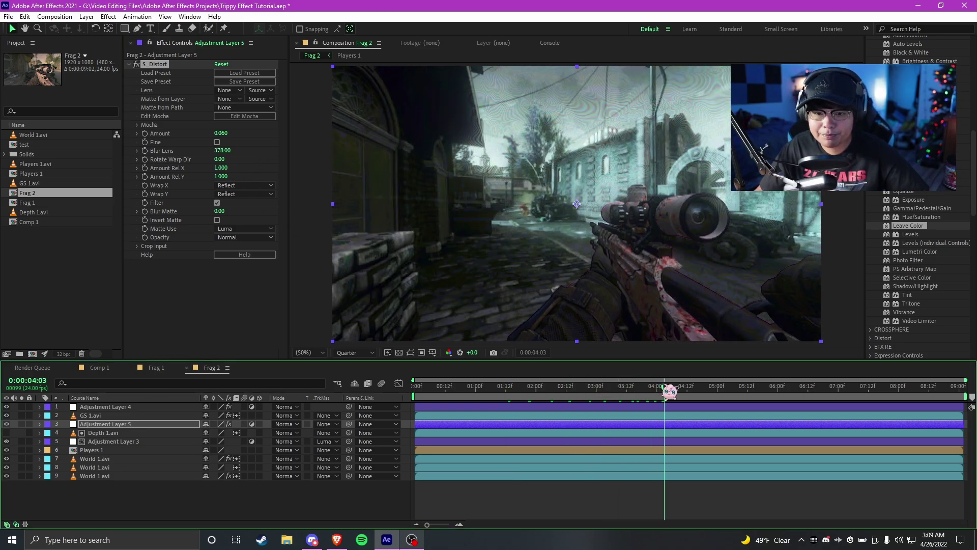
- Keyframe S_Distort's Rotate Warp Dir from 0 at the composition's start to 824 at 0:00:09:01
key(Home)
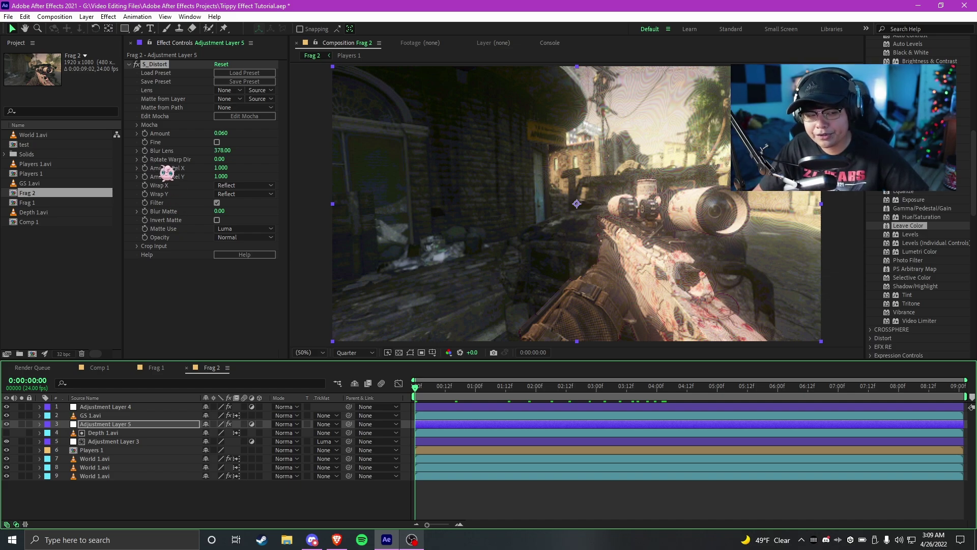
click(148, 166)
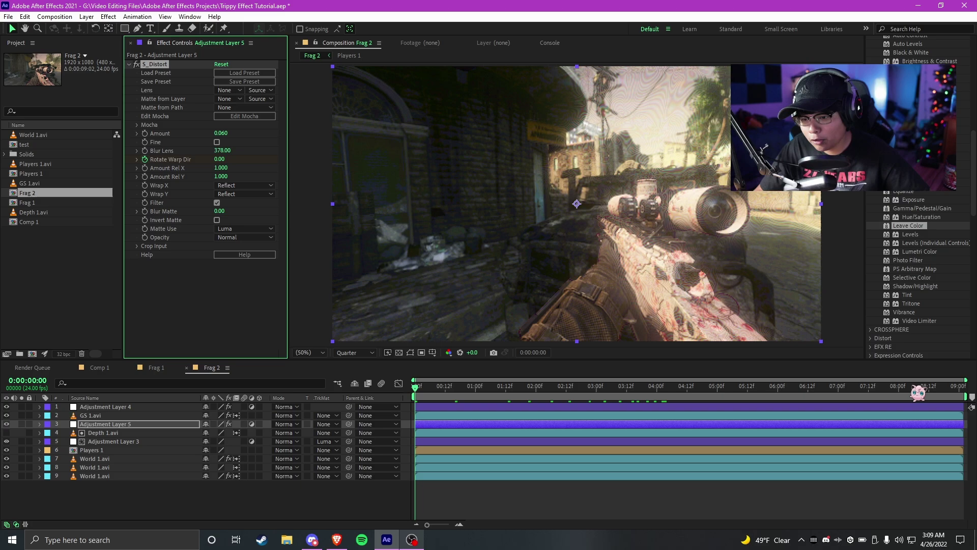
click(961, 386)
drag(220, 161, 654, 172)
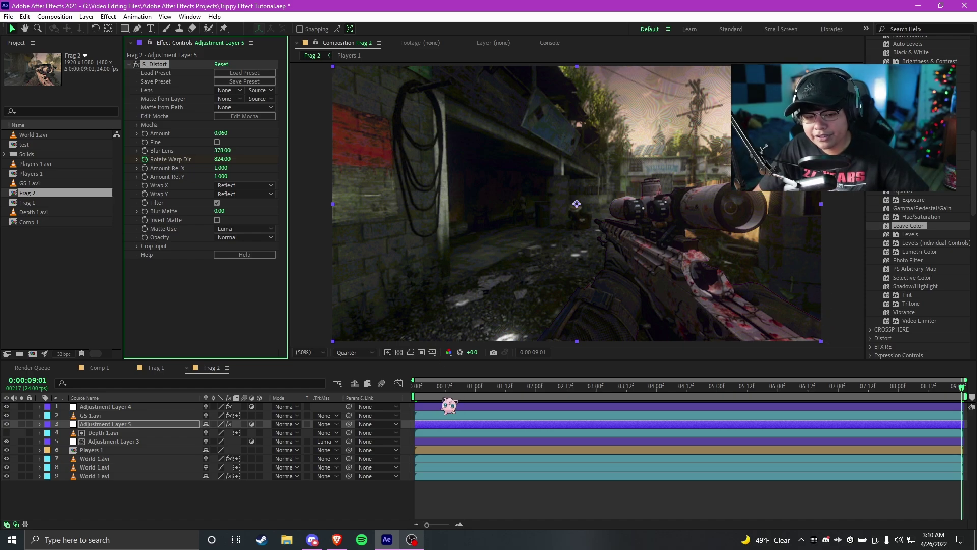
- Play Frag 2 from the start and inspect the animated distortion on frames between about one and three seconds
key(Home)
key(space)
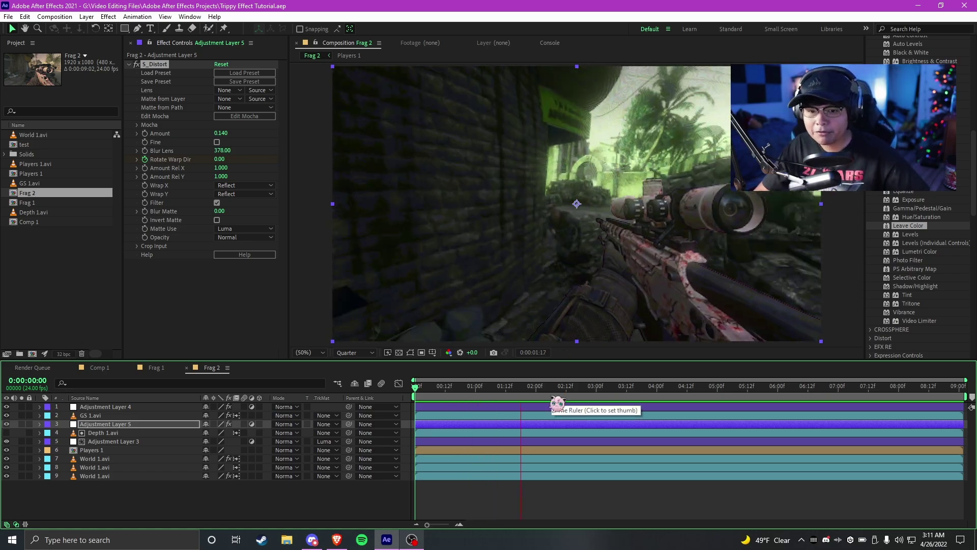
key(space)
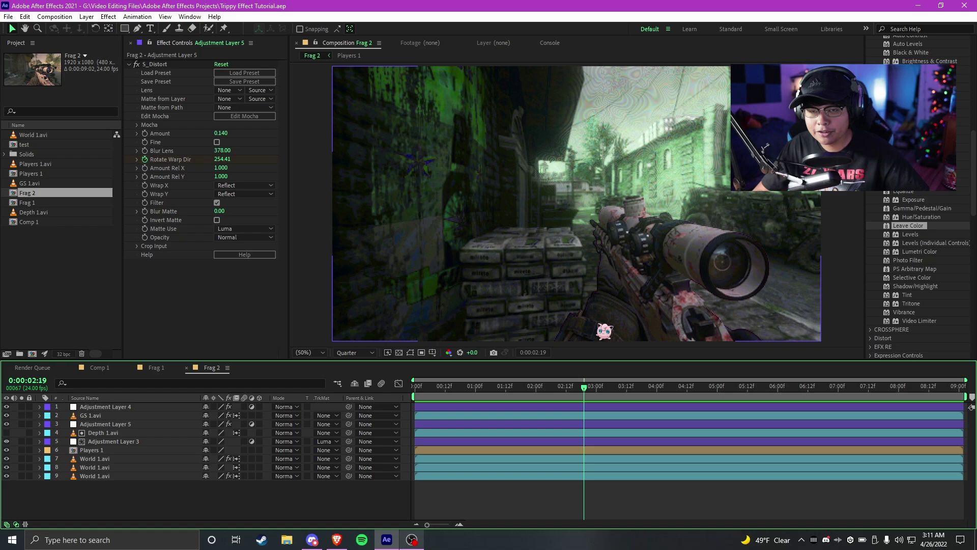
drag(577, 402, 520, 402)
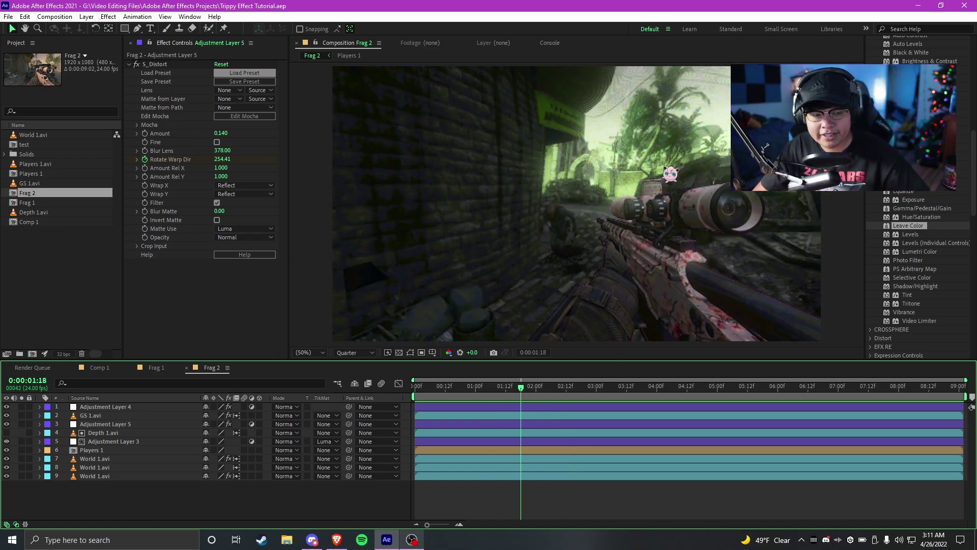
drag(539, 402, 591, 402)
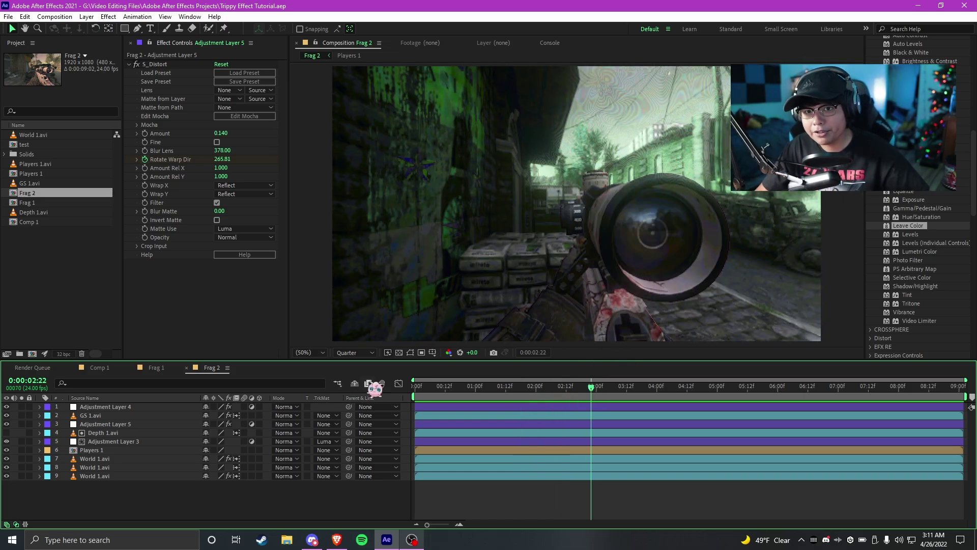
- Place a duplicate of the keyed World 1.avi layer directly below GS 1.avi and remove its Keylight effect
click(115, 468)
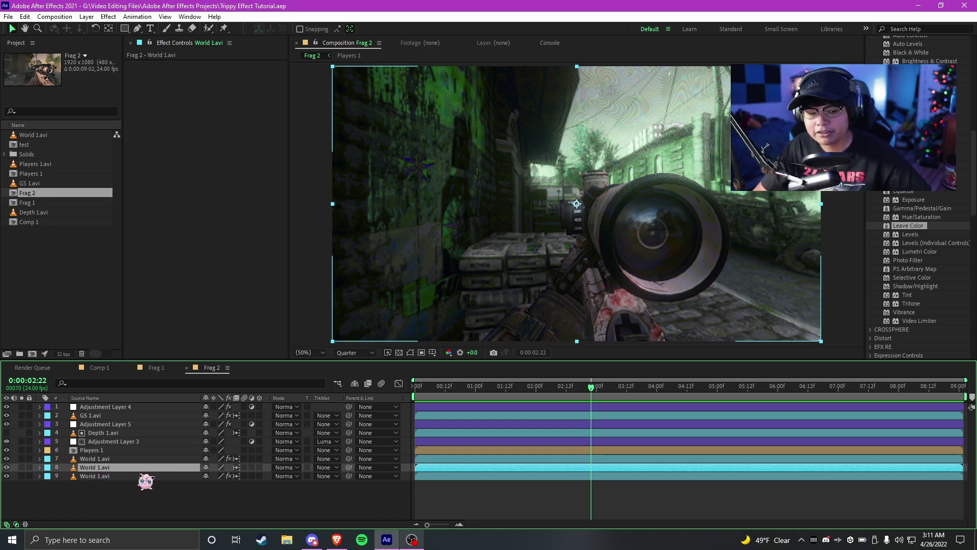
key(ctrl+z)
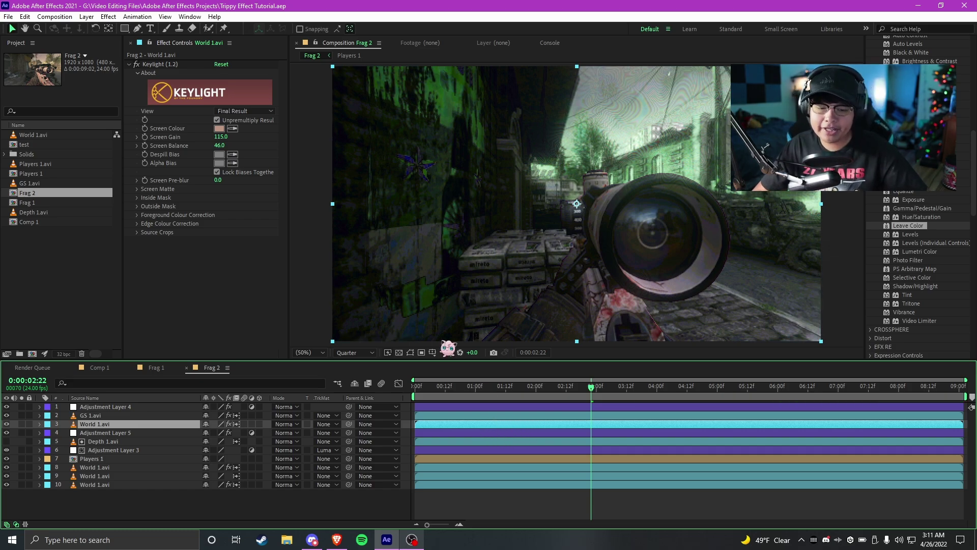
click(153, 64)
key(Delete)
click(546, 392)
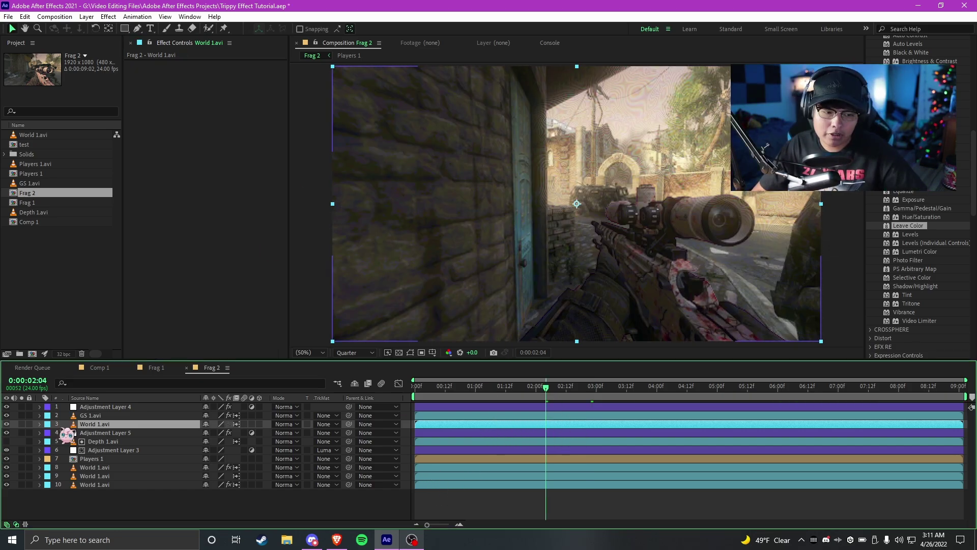
- Solo the World 1.avi copy below GS 1.avi and apply the S_KaleidoRadial effect to it
click(21, 424)
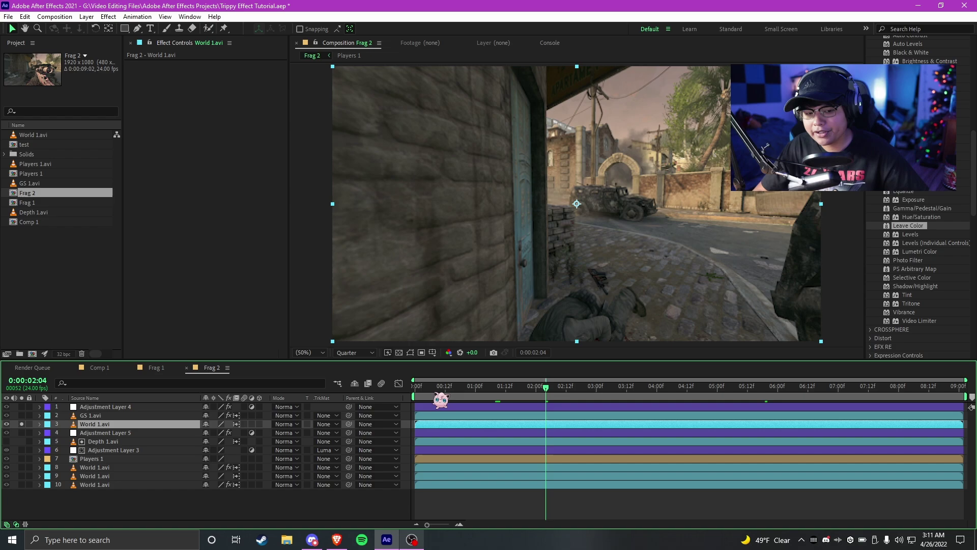
key(space)
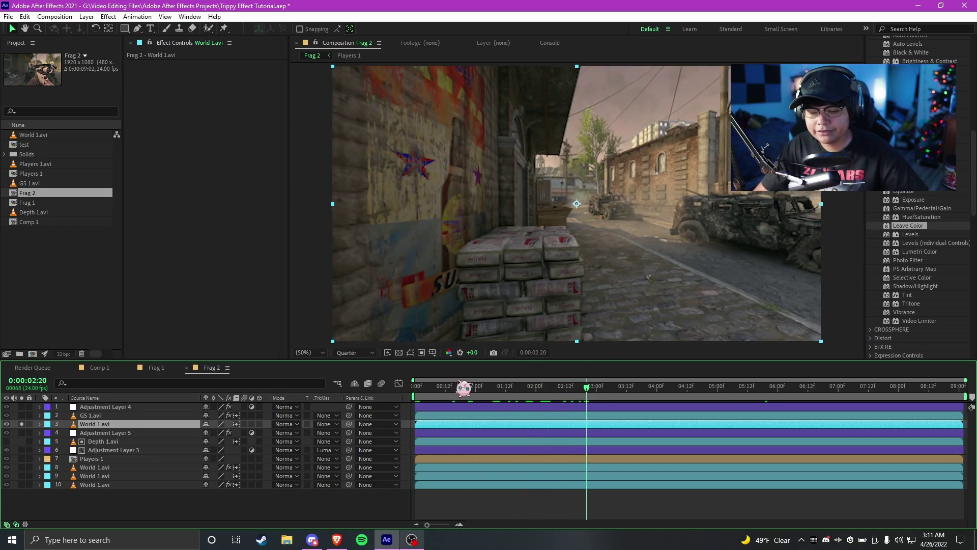
key(ctrl+space)
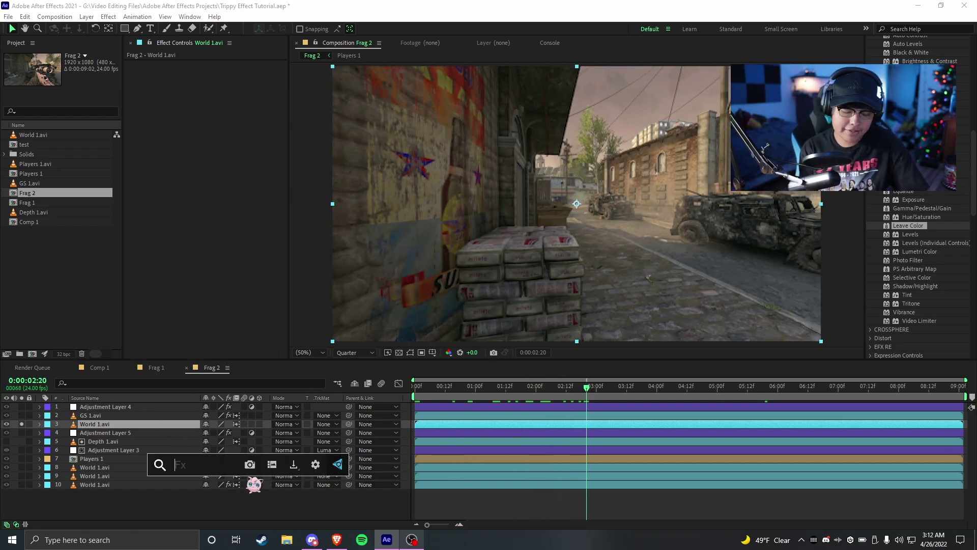
text(s_kal)
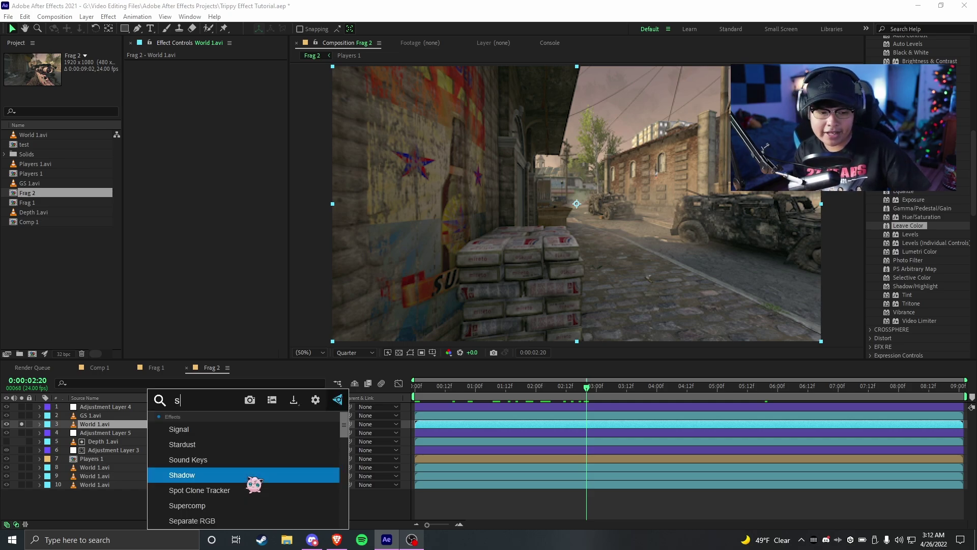
key(Down)
key(Down)
key(Return)
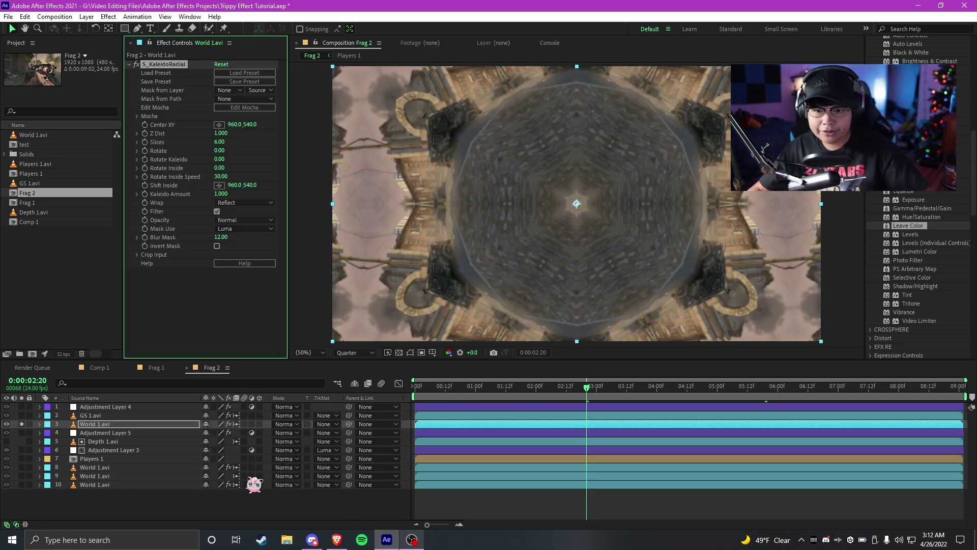
- Check the kaleidoscope pattern over the first two seconds, and turn off solo and visibility for the World 1.avi copy
drag(419, 390, 521, 390)
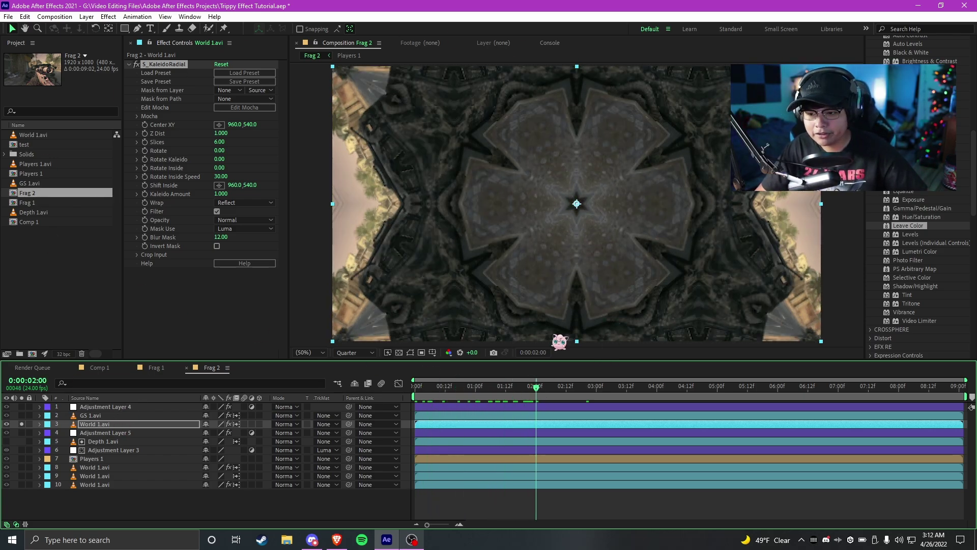
drag(521, 397, 413, 417)
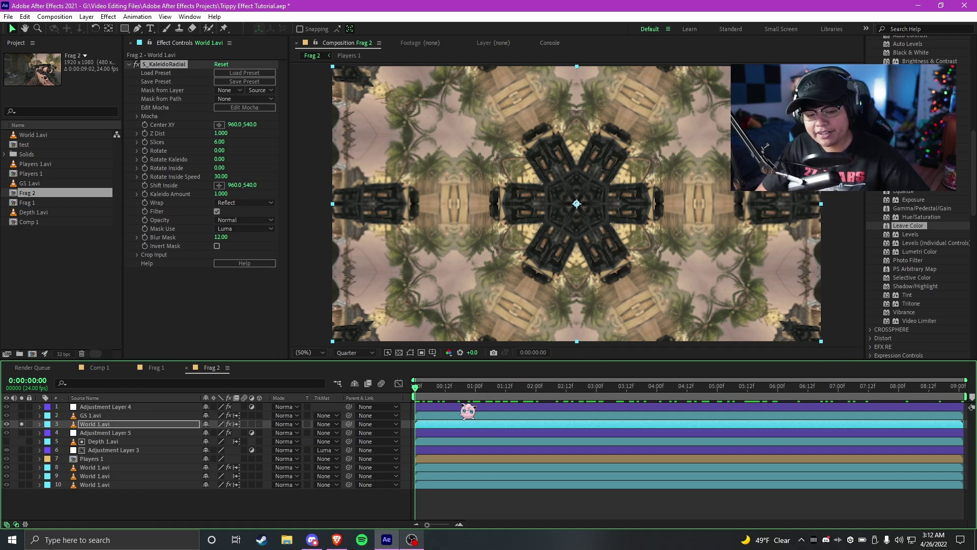
drag(467, 410, 511, 390)
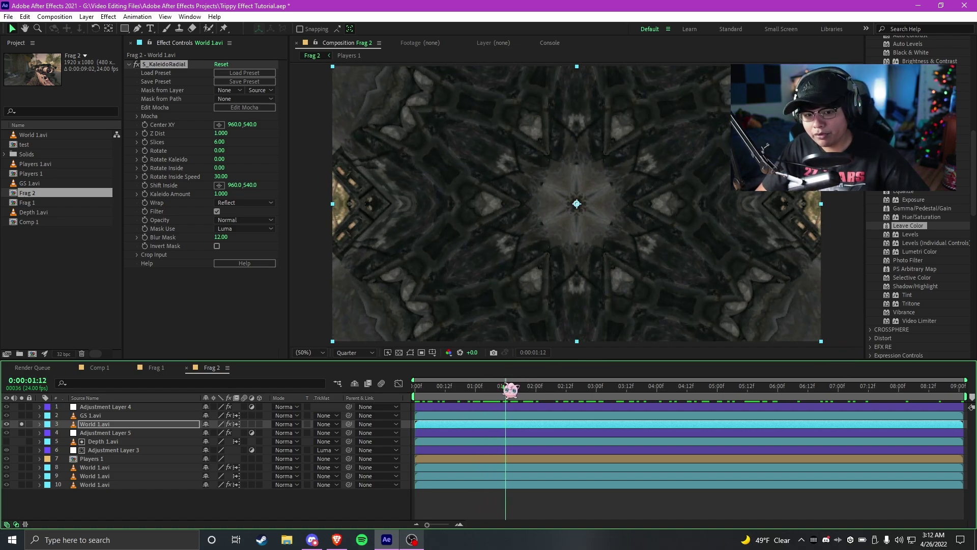
click(6, 424)
click(7, 424)
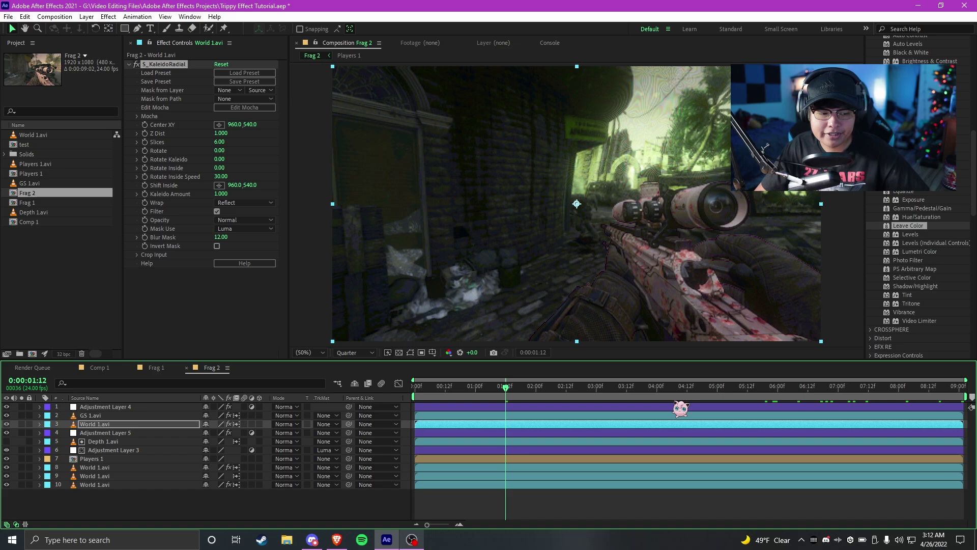
- Duplicate the kaleidoscope World 1.avi layer below GS 1.avi and remove S_KaleidoRadial from the upper copy
click(573, 391)
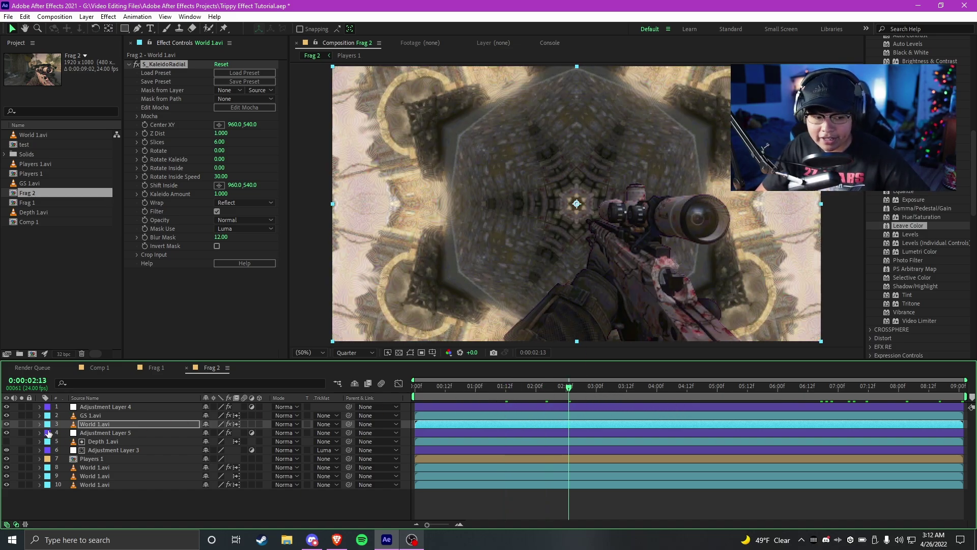
drag(547, 396, 484, 396)
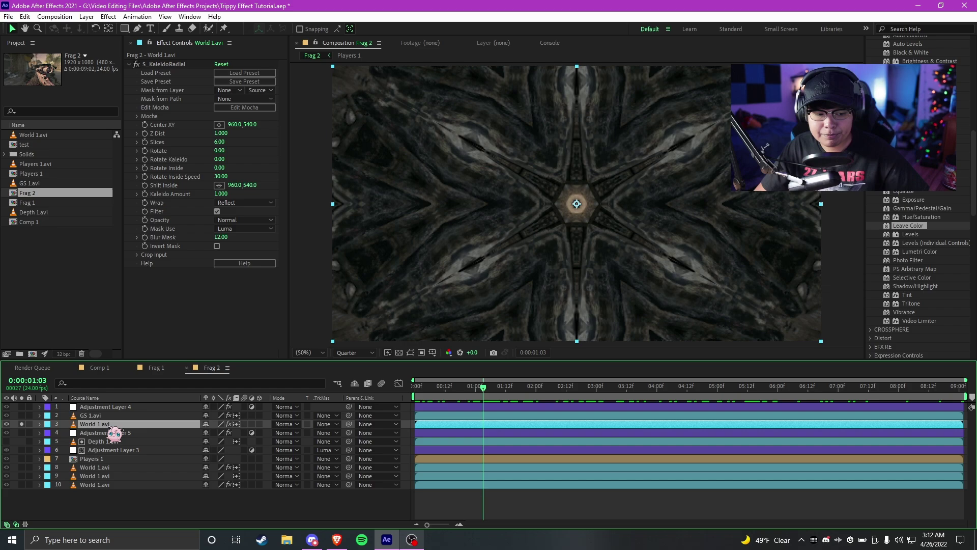
key(ctrl+d)
click(175, 67)
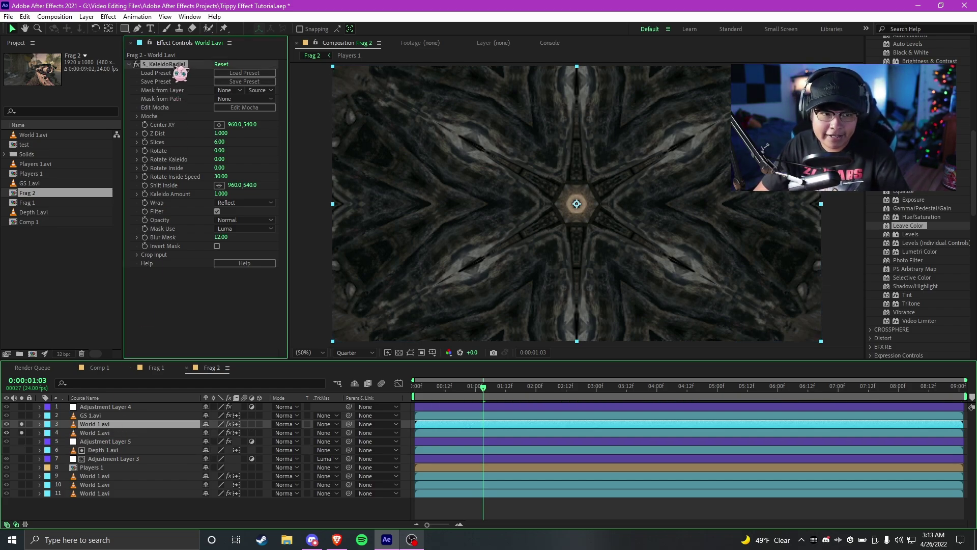
key(Delete)
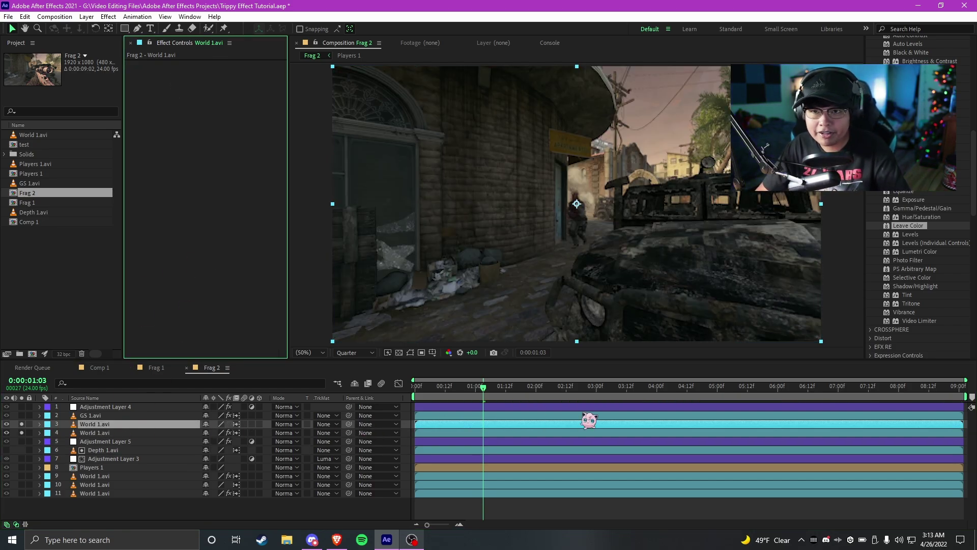
- Apply the EFX Z_Depth Cut effect to the upper World 1.avi copy
key(ctrl+space)
text(ef)
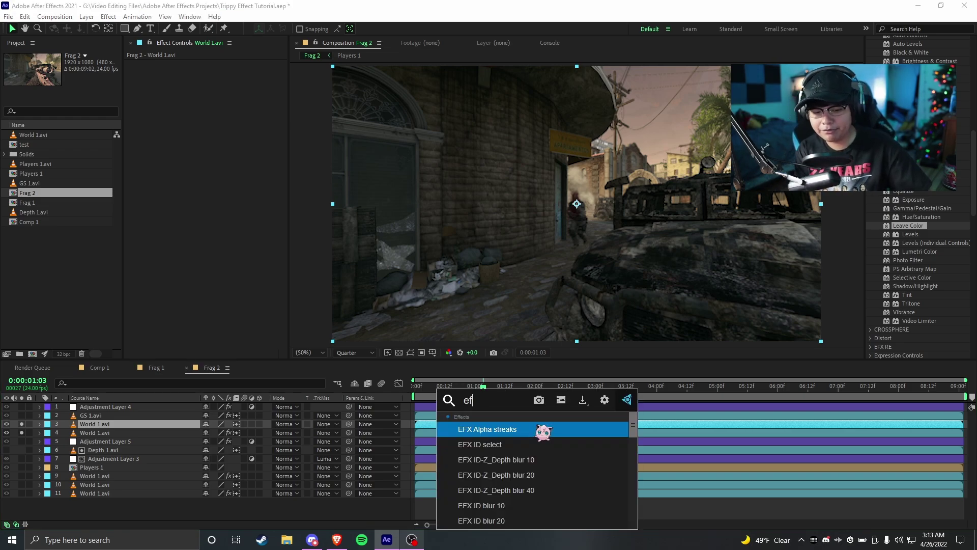
text(x )
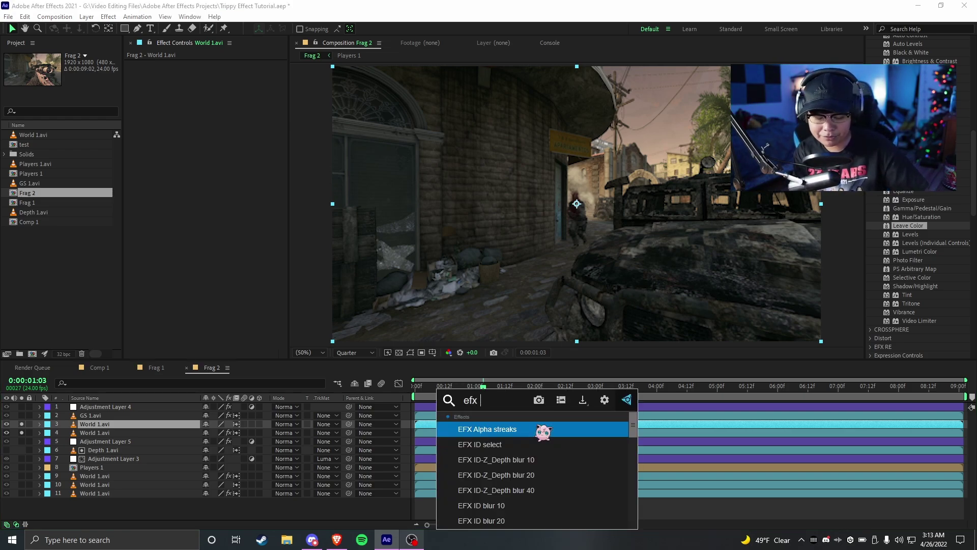
text(dept)
key(BackSpace)
key(BackSpace)
key(BackSpace)
key(BackSpace)
key(Down)
key(Down)
key(Down)
key(Down)
key(Down)
key(Down)
key(Down)
key(Down)
key(Down)
key(Down)
key(Down)
key(Down)
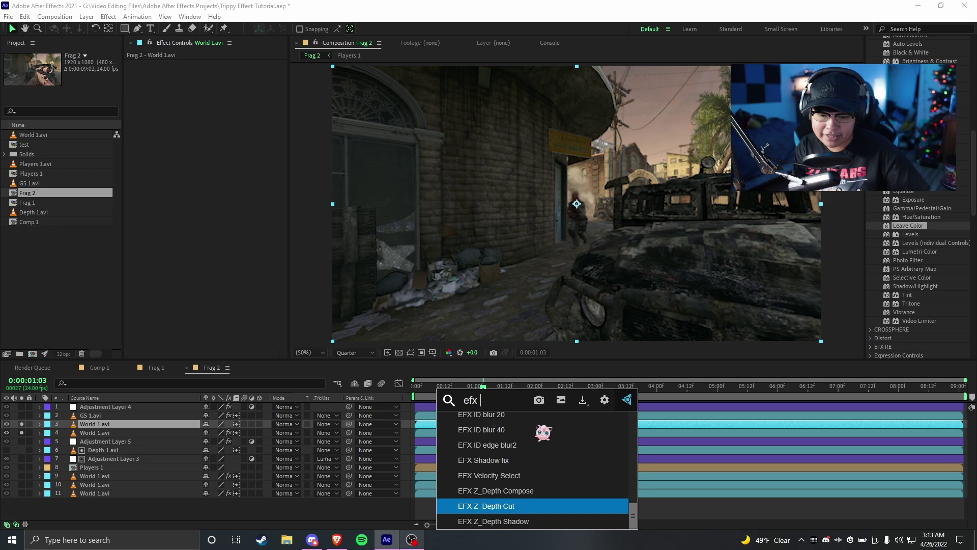
key(Return)
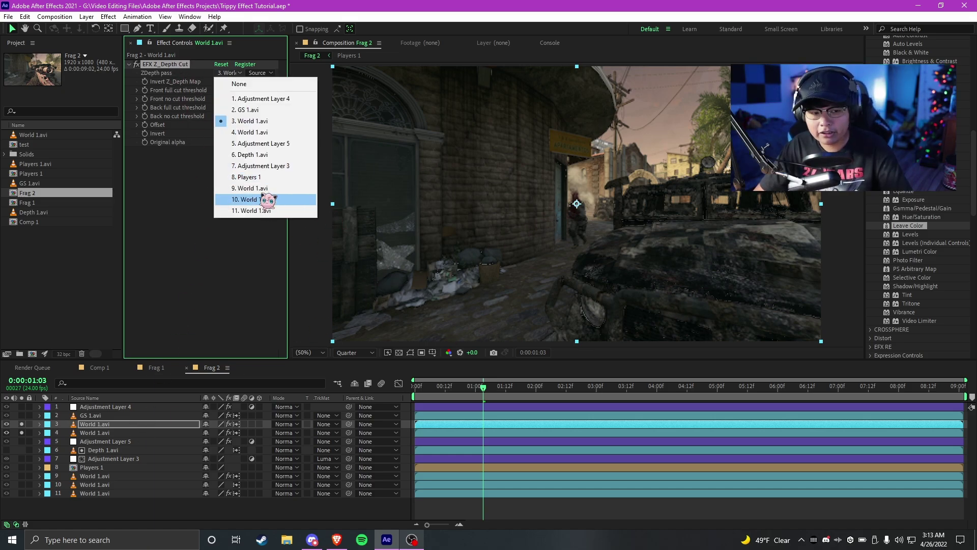
- Set the Z_Depth Cut depth pass to the Depth 1.avi layer, using its Effects & Masks
click(230, 73)
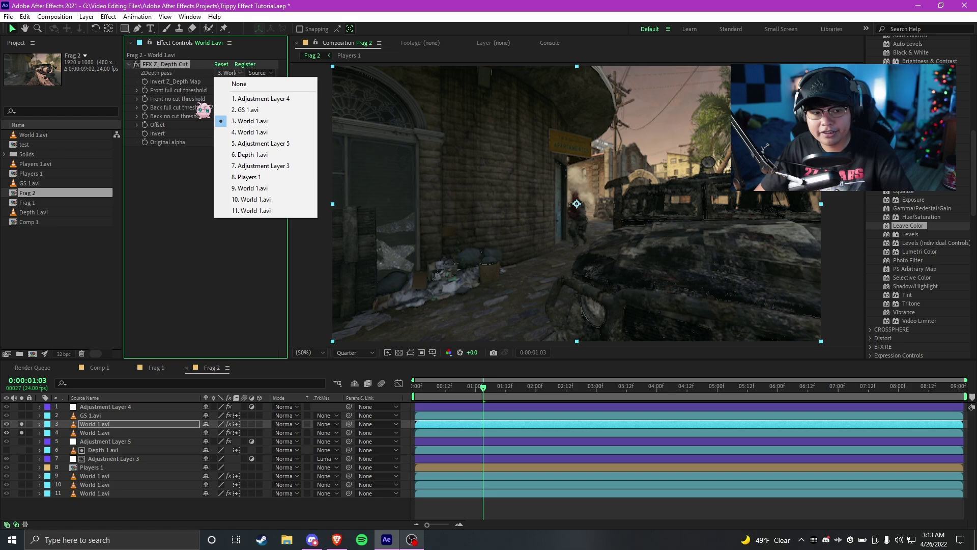
click(252, 155)
click(259, 73)
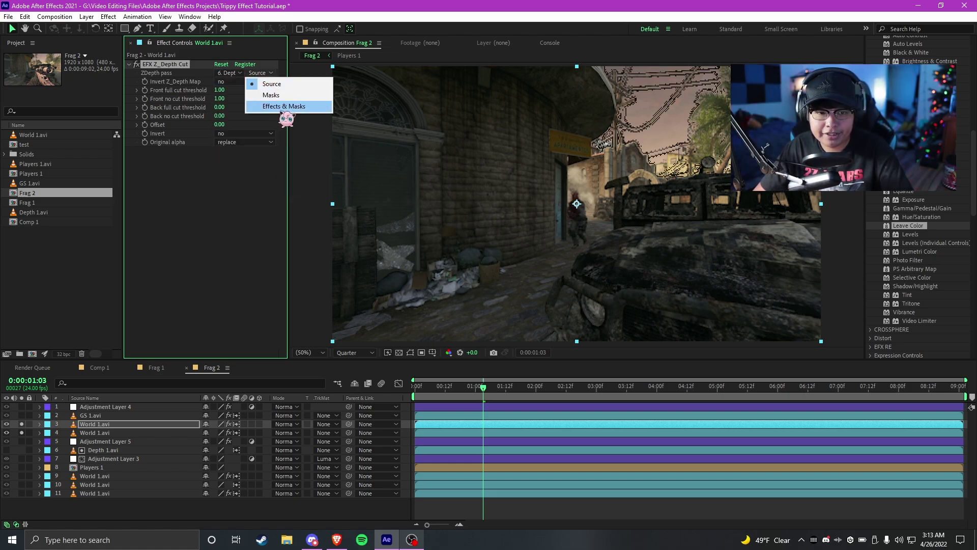
click(277, 106)
- Set Z_Depth Cut's back full cut threshold to 0.51 and back no cut threshold to 0.87, with the kaleidoscope layer also soloed
click(83, 424)
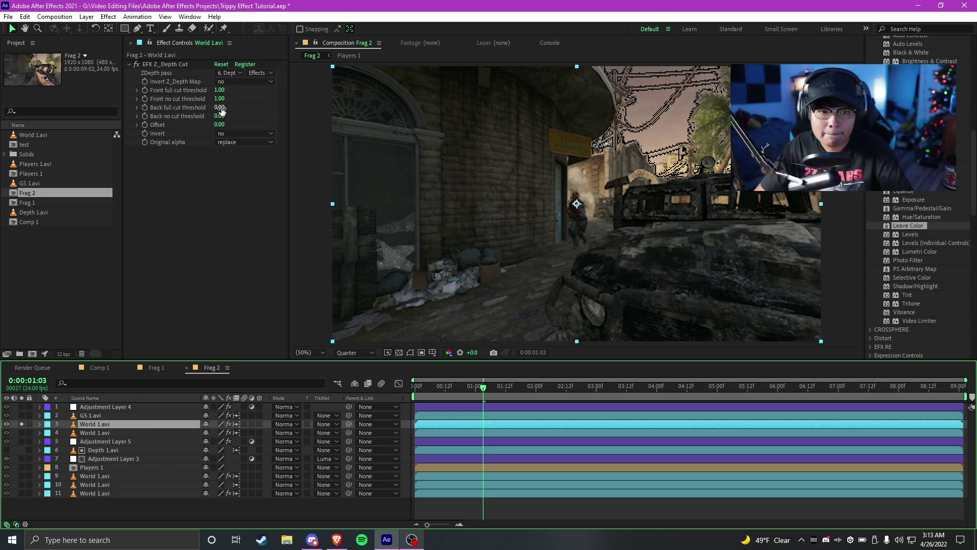
drag(219, 108, 252, 99)
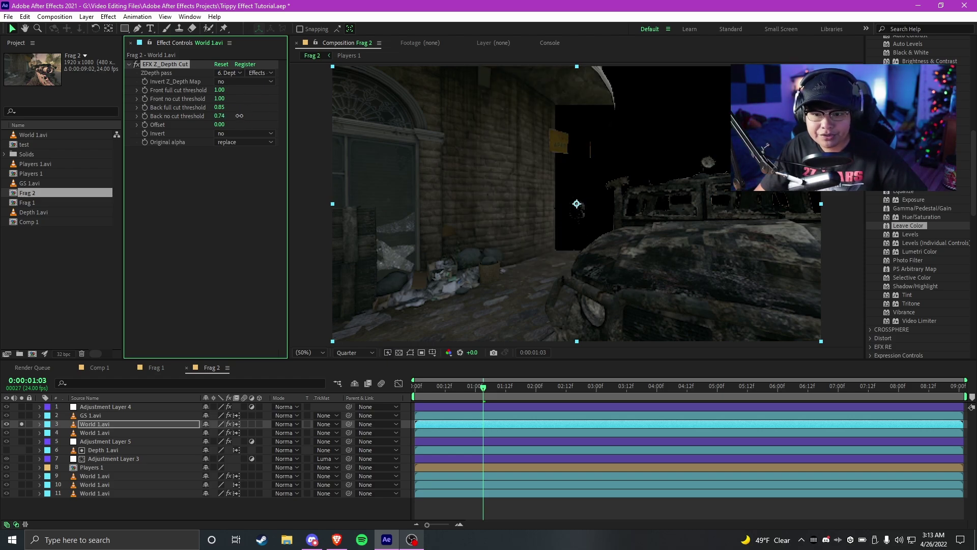
mouse_move(239, 116)
mouse_down()
mouse_move(226, 131)
mouse_move(203, 132)
mouse_move(240, 122)
mouse_up()
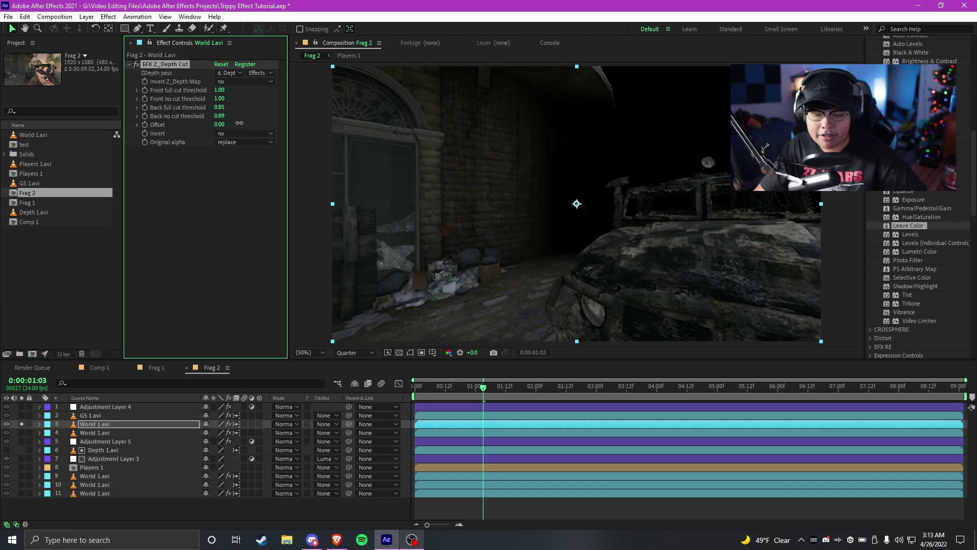
click(22, 432)
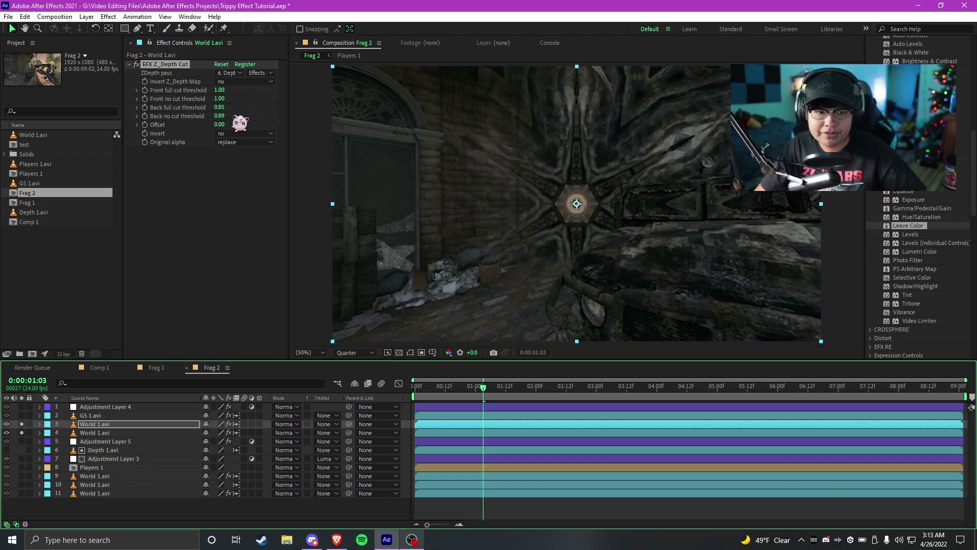
drag(225, 114, 210, 111)
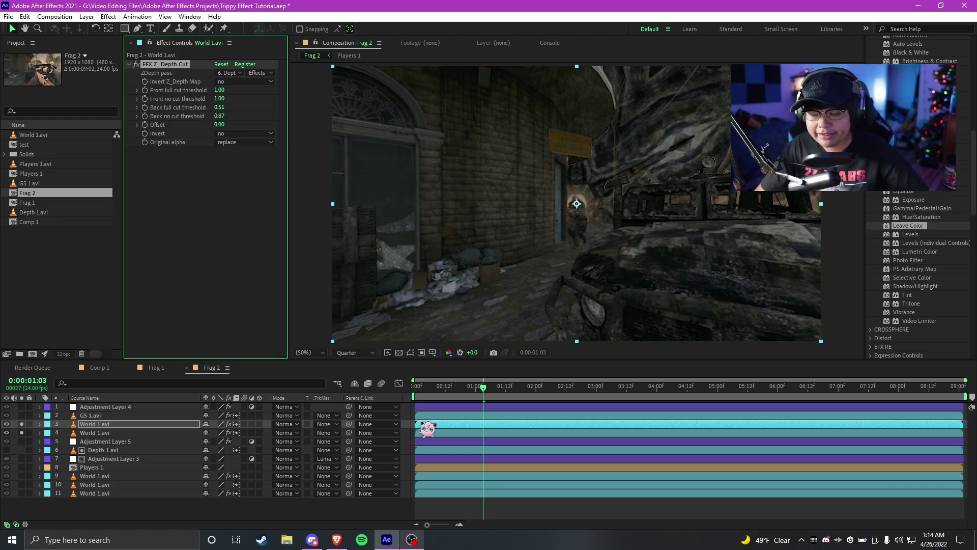
- Pre-compose the two soloed World 1.avi layers as Displacement Map, moving all attributes, and preview the new composition in Frag 2
shift+click(102, 433)
right_click(107, 432)
click(153, 381)
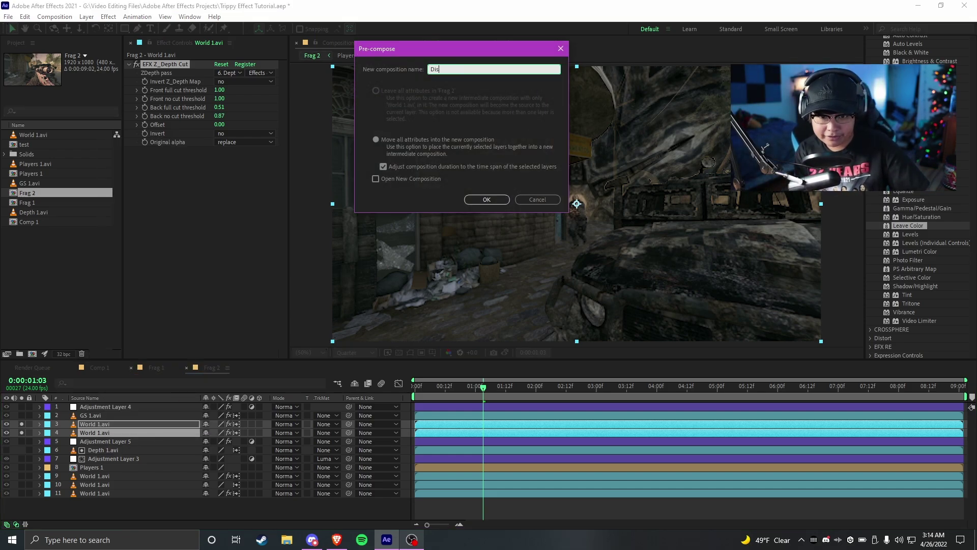
text(Displacement Map)
key(Return)
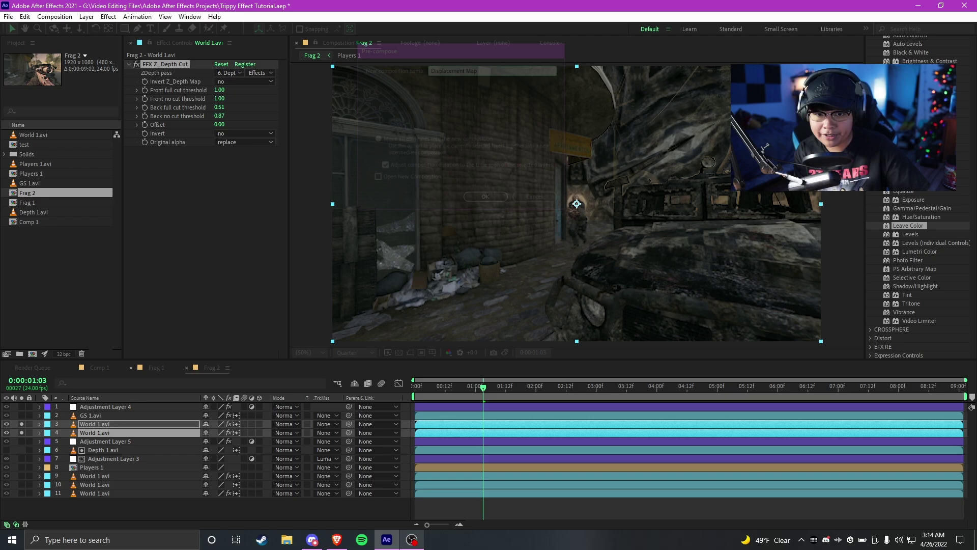
click(552, 390)
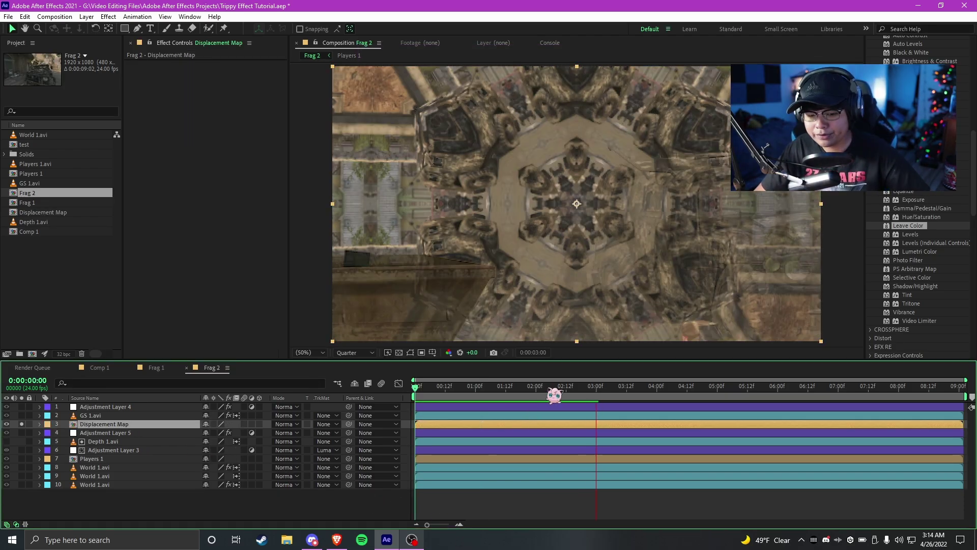
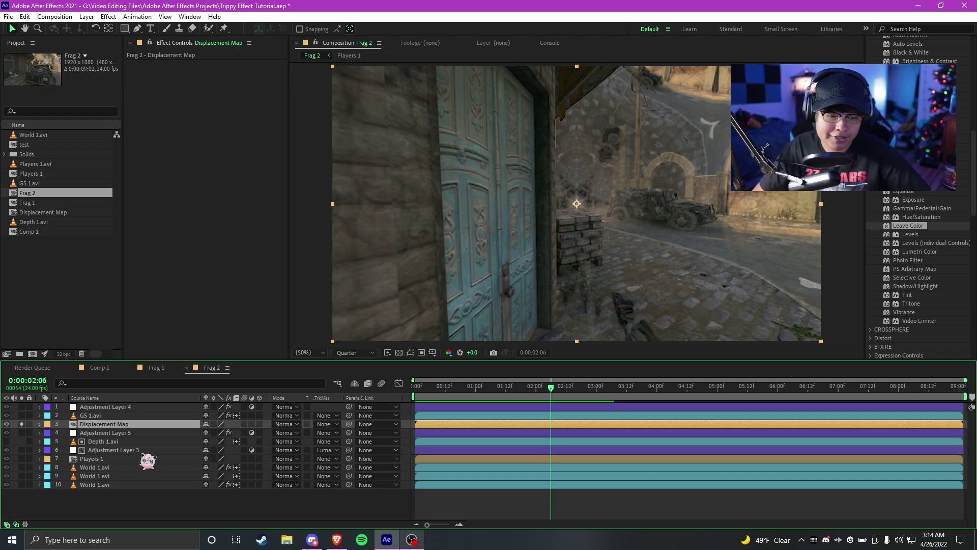
- Add a new adjustment layer above the Displacement Map layer in Frag 2 and apply the Displacer Pro effect to it
key(ctrl+alt+y)
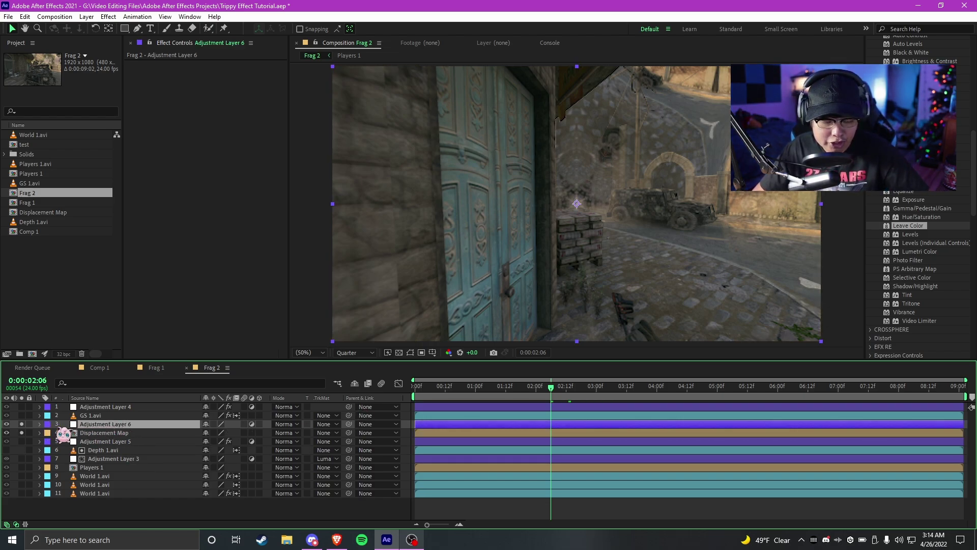
click(337, 432)
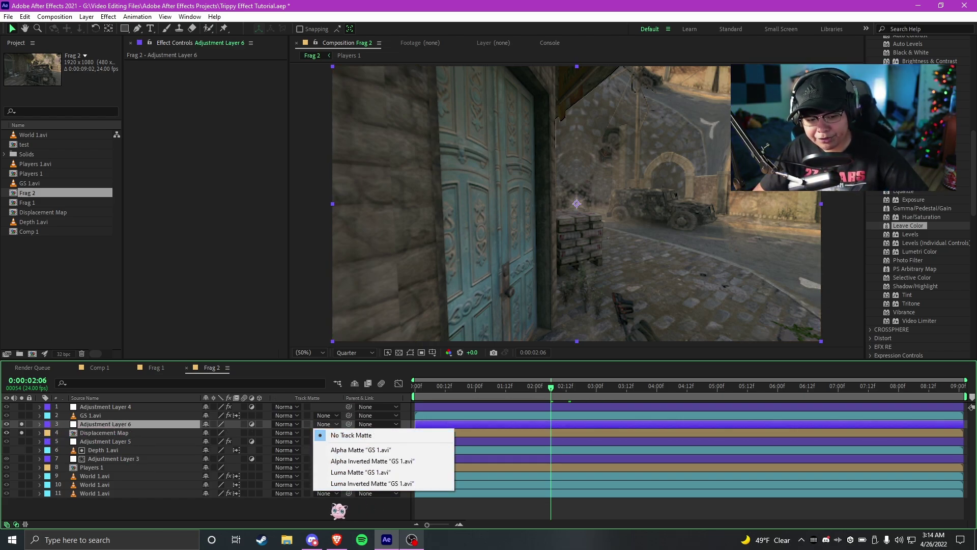
click(177, 516)
click(102, 424)
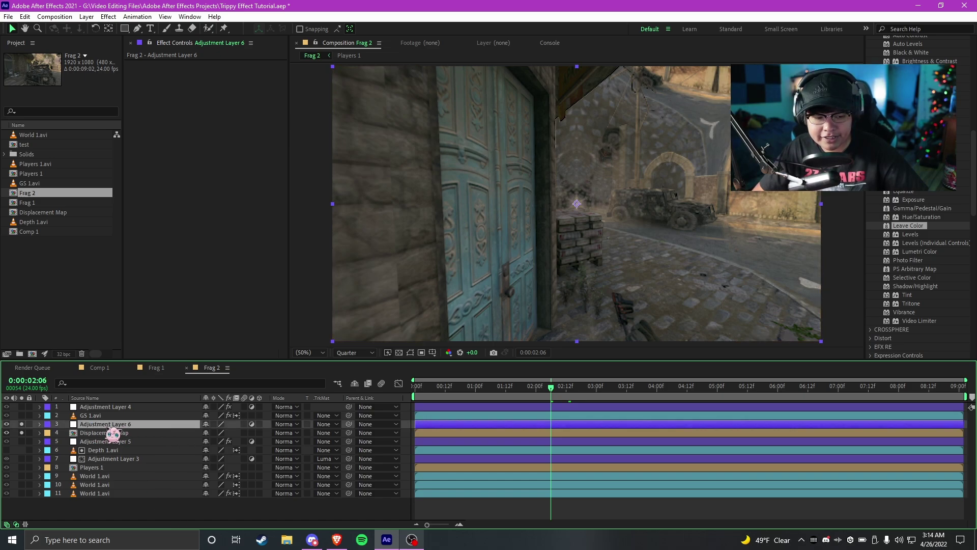
key(ctrl+space)
text(disp)
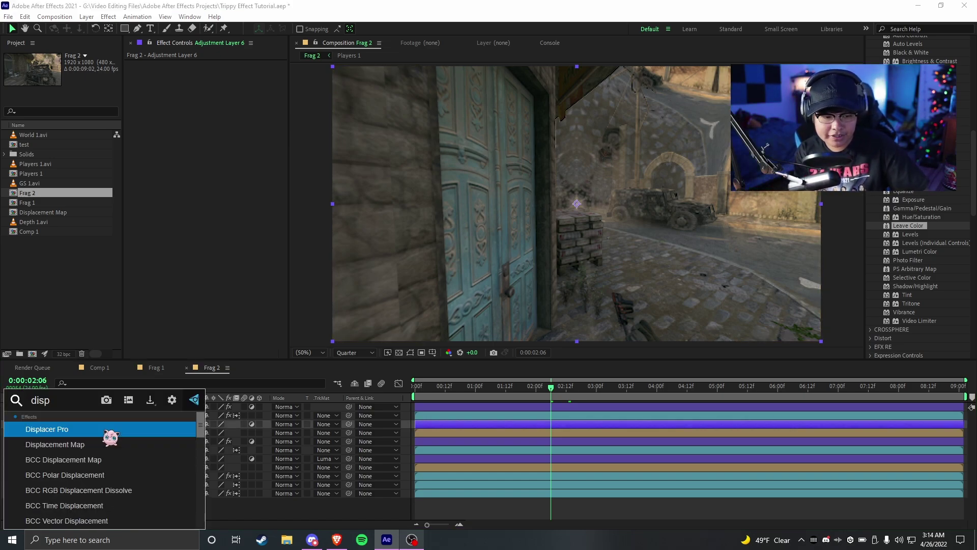
key(Return)
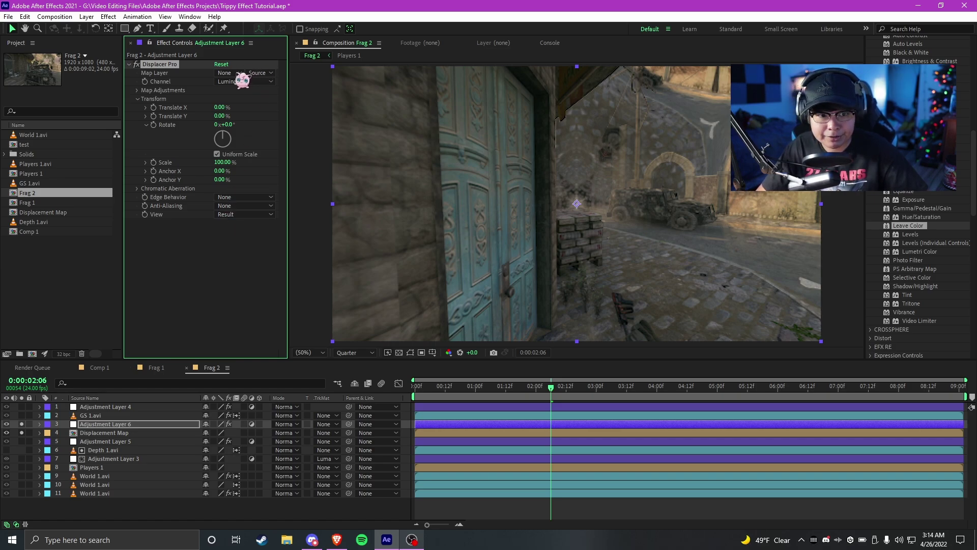
- Set Displacer Pro's map layer to the Displacement Map composition, using its Effects & Masks
click(227, 73)
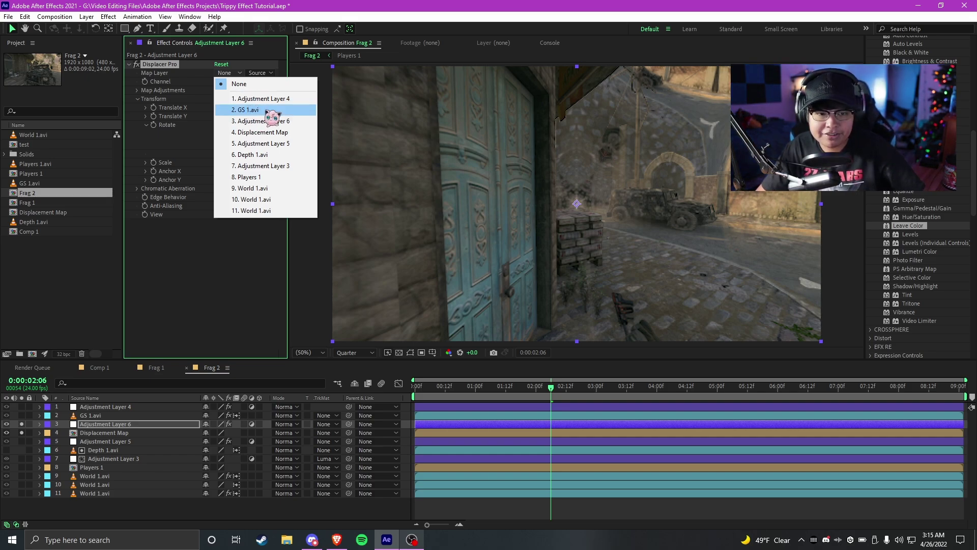
click(308, 132)
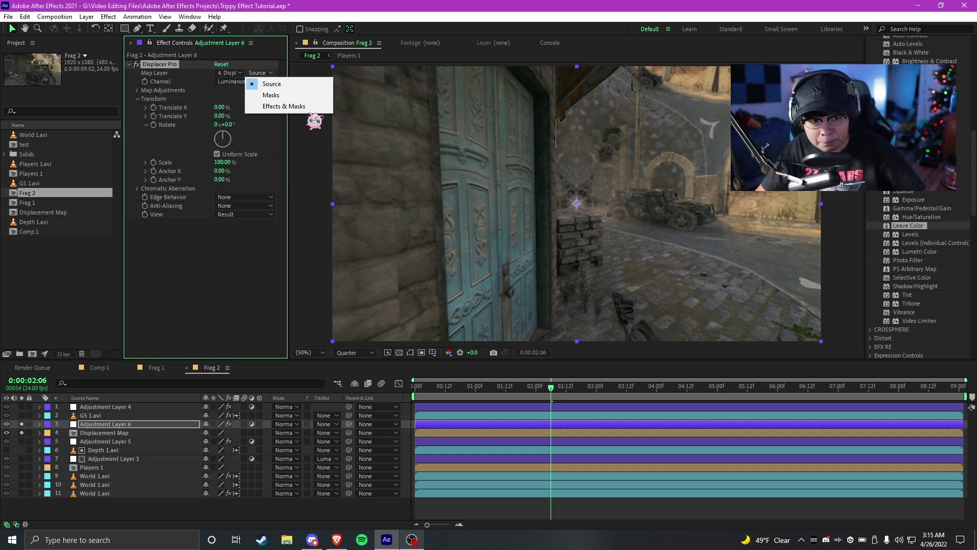
click(284, 105)
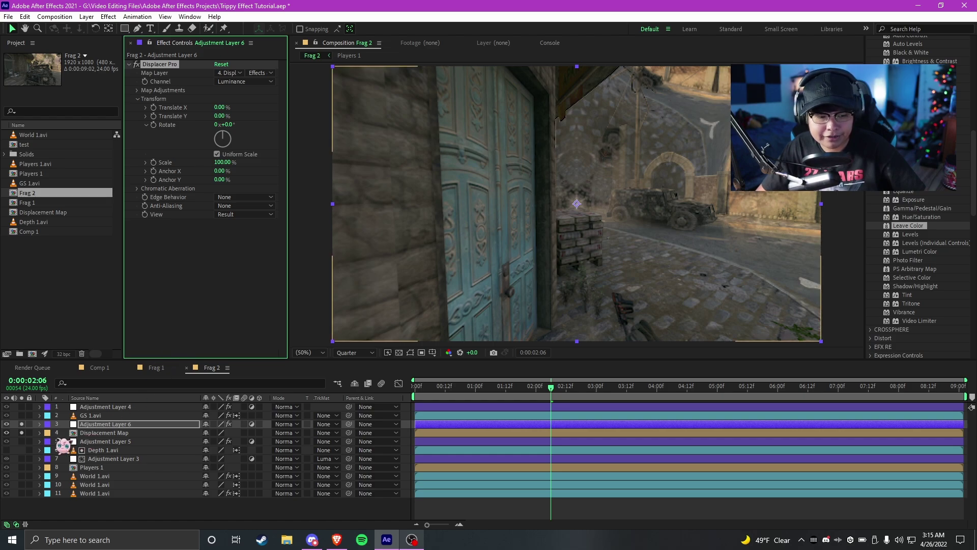
click(229, 73)
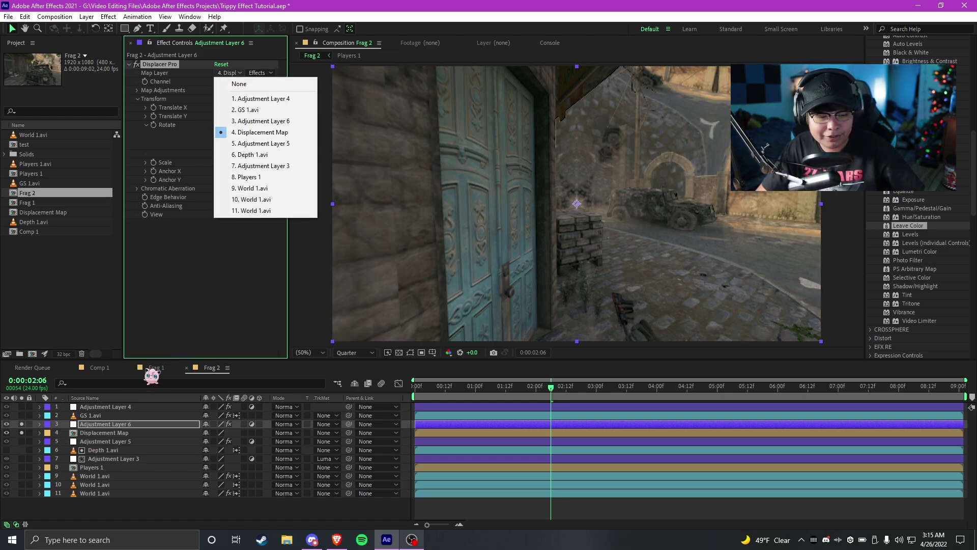
click(173, 254)
click(260, 72)
click(212, 334)
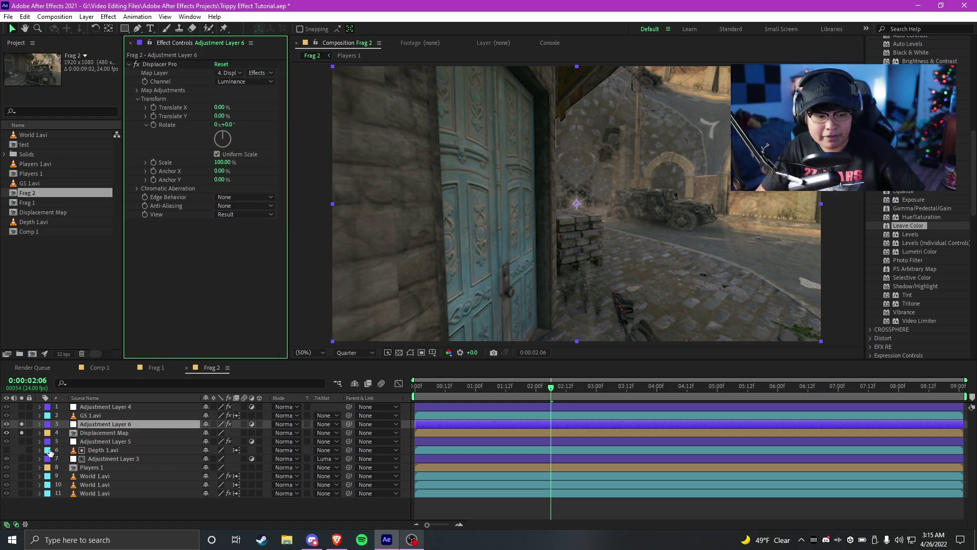
- Unsolo Displacement Map and its adjustment layer, hide Displacement Map, and move the current time to 0:00:02:17
click(21, 433)
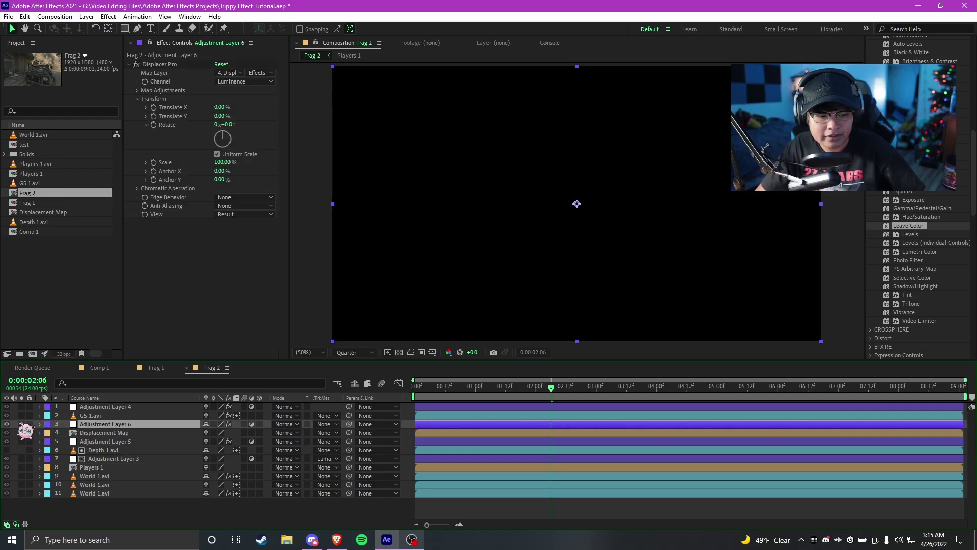
click(21, 424)
click(6, 432)
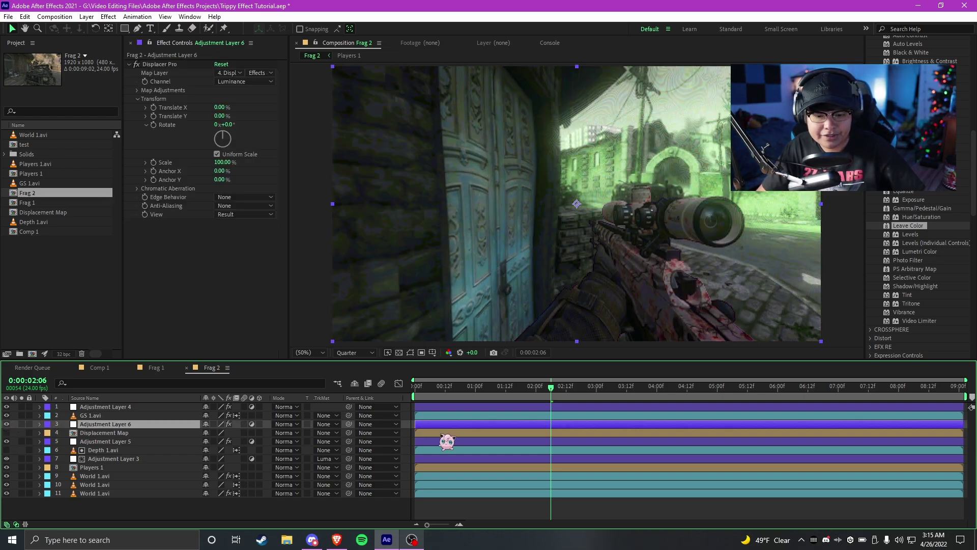
drag(625, 393, 579, 395)
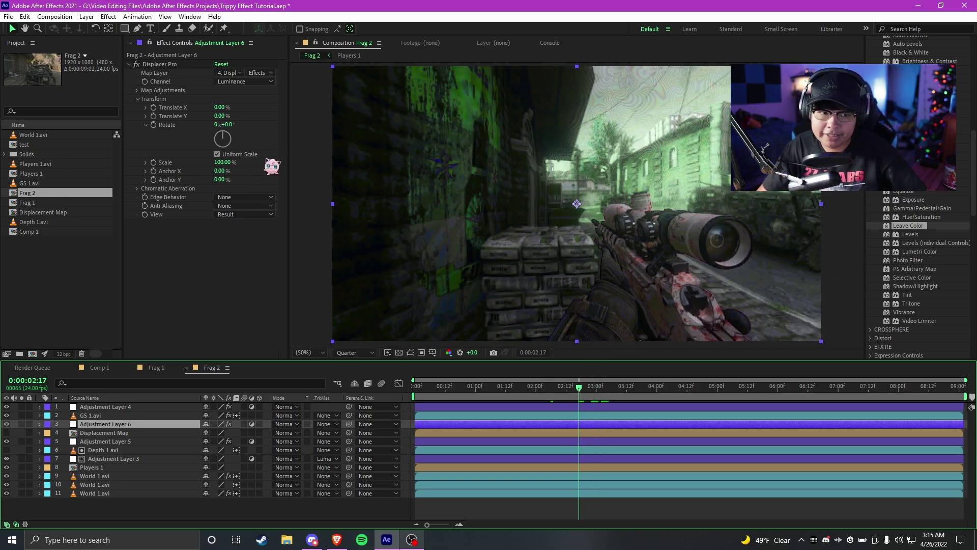
- Set Displacer Pro's Anchor X and Anchor Y to 50%
click(219, 170)
text(50)
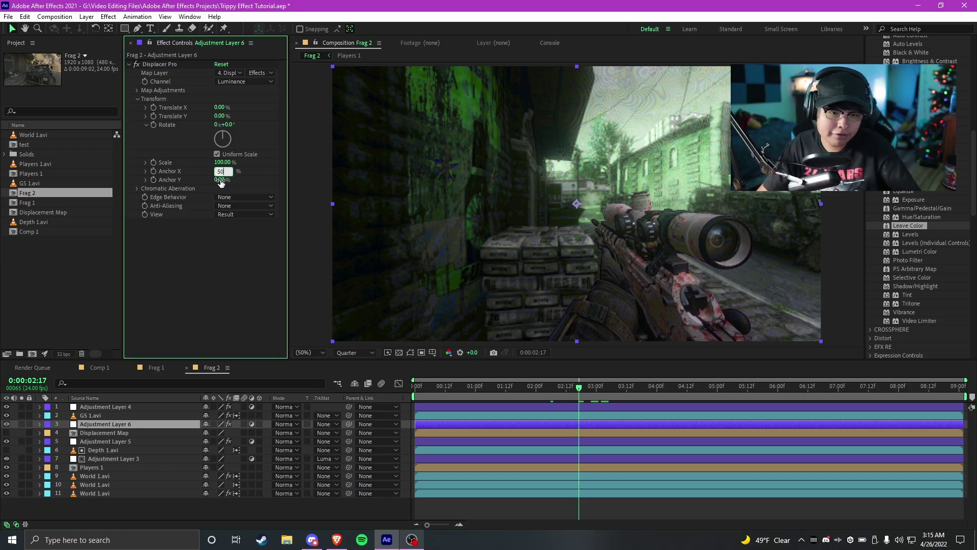
click(220, 181)
text(50)
key(Return)
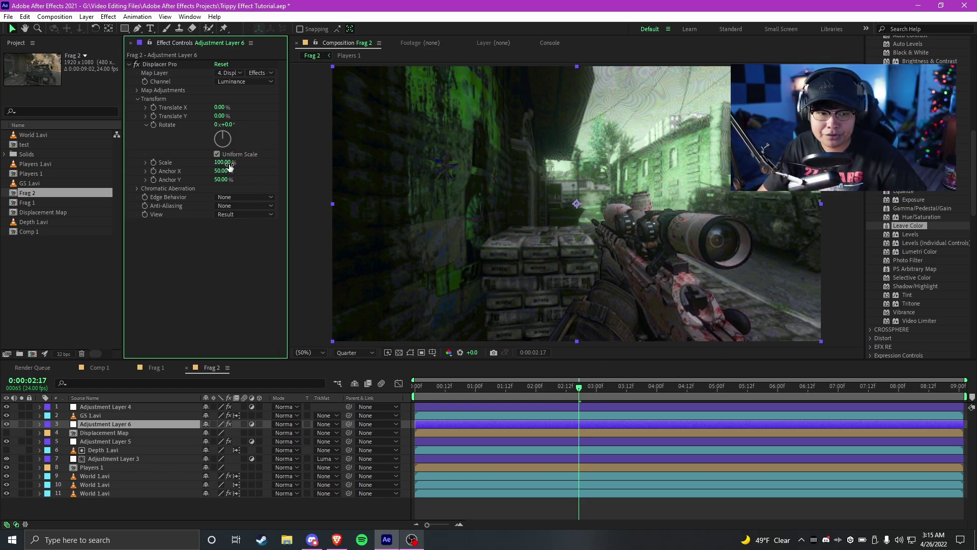
- Set Displacer Pro's rotation to 5° and its scale to 104%
mouse_move(222, 162)
mouse_down()
mouse_move(232, 131)
mouse_move(239, 141)
mouse_move(224, 168)
mouse_up()
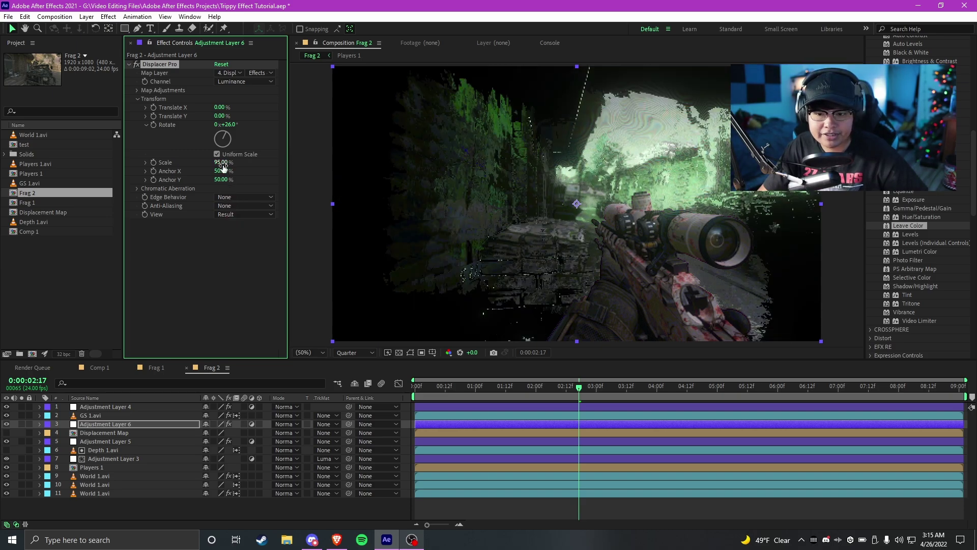
click(230, 125)
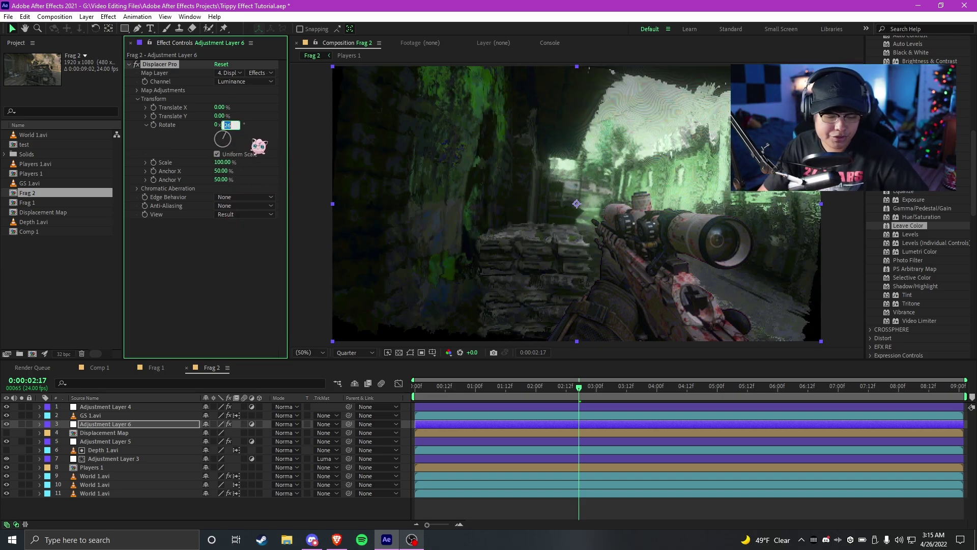
text(5)
key(Return)
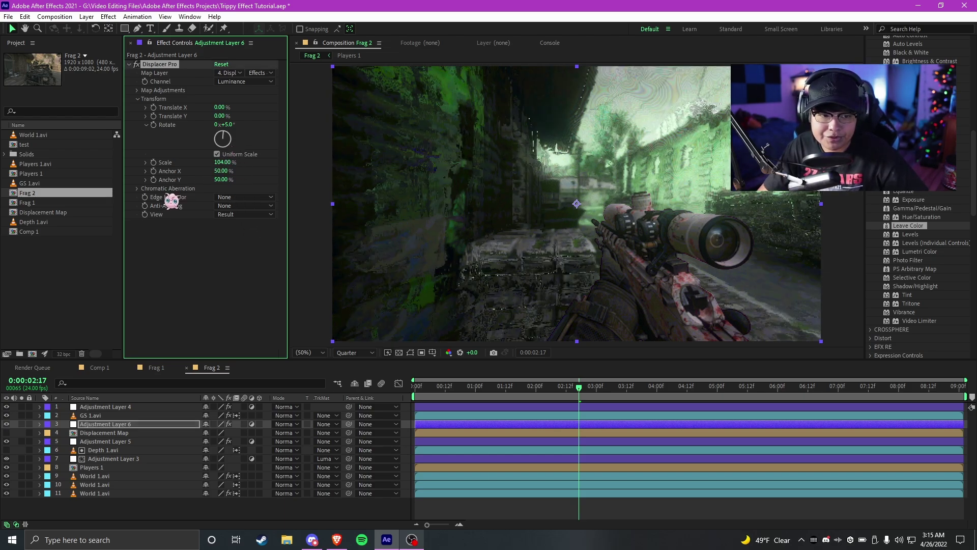
- Set Displacer Pro's map softness to 14.60 in the map adjustments
click(137, 90)
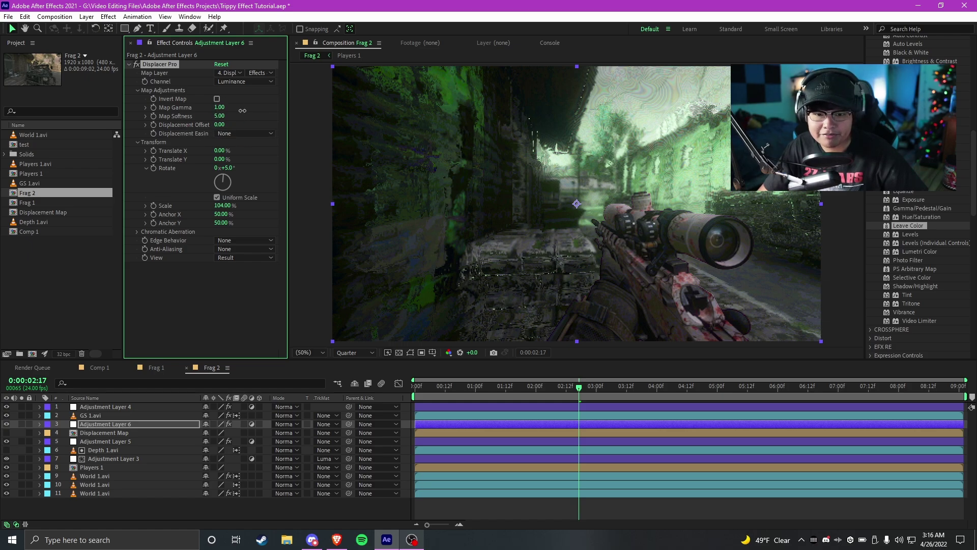
drag(334, 102, 306, 116)
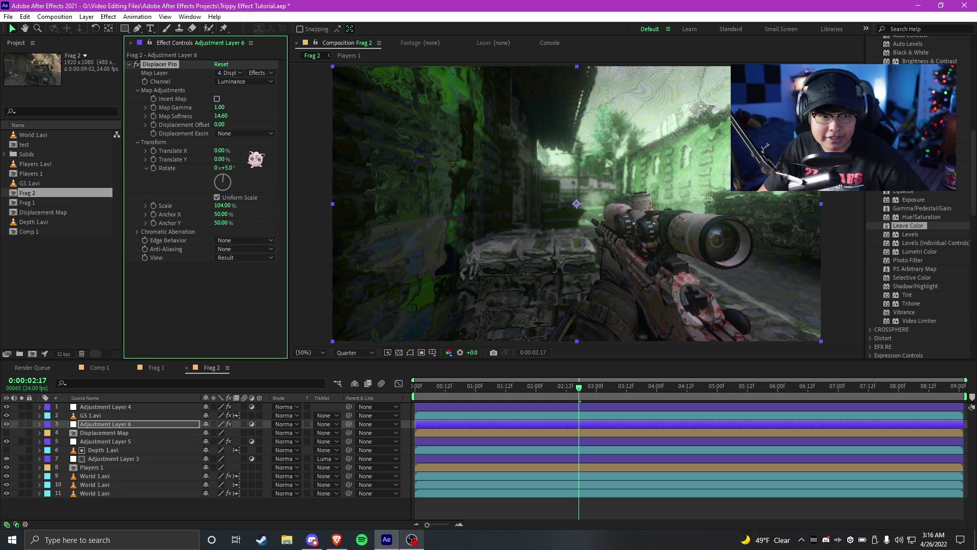
click(242, 133)
click(199, 96)
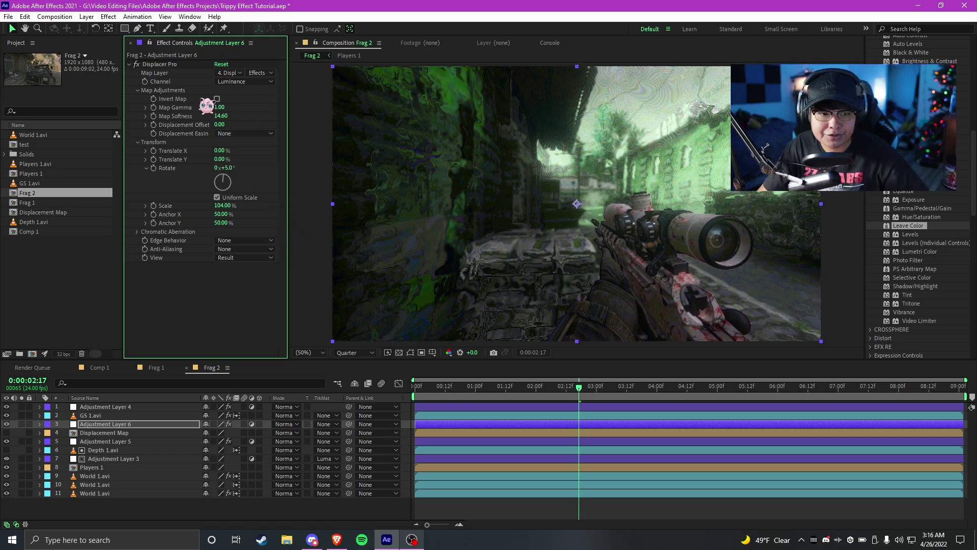
- Compare Displacer Pro's edge behaviors with the scale lowered to 69%, and set Edge Behavior to Mirror Repeat
click(242, 241)
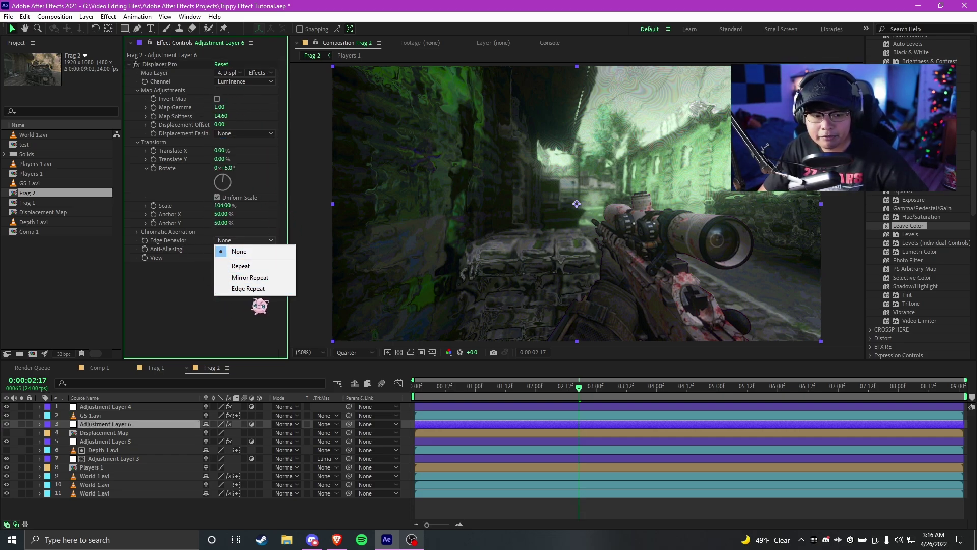
click(195, 286)
drag(226, 206, 213, 209)
click(250, 240)
click(254, 289)
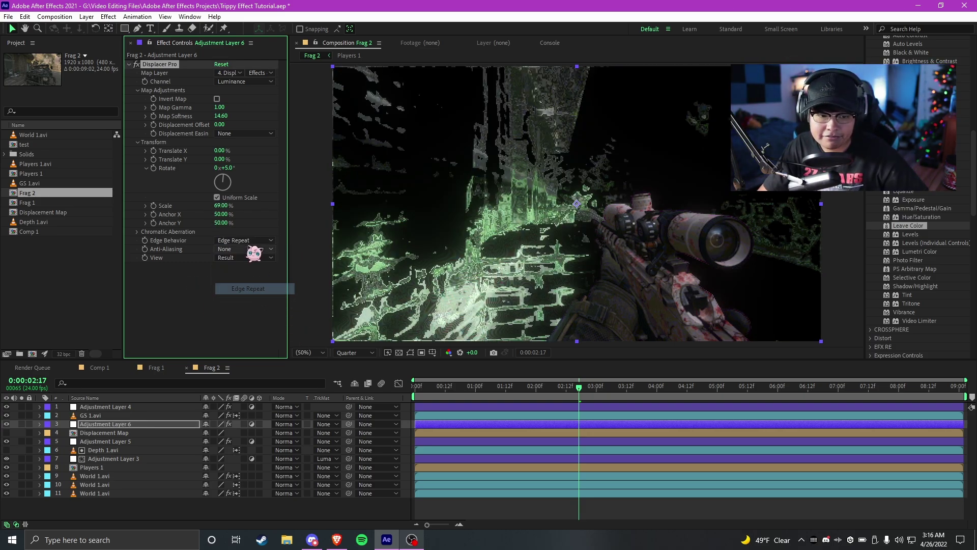
click(245, 241)
click(250, 288)
click(255, 242)
click(253, 275)
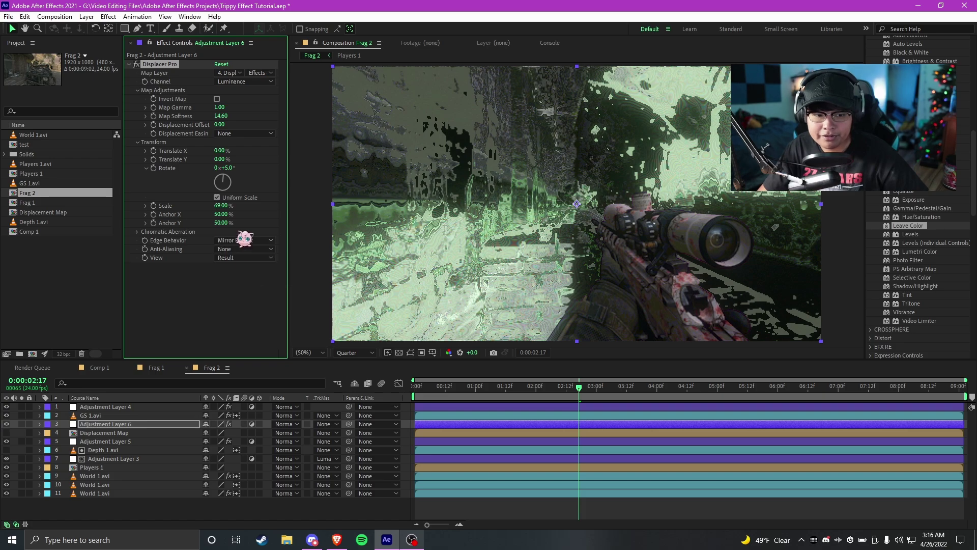
- Set Displacer Pro's scale to 104%
click(220, 206)
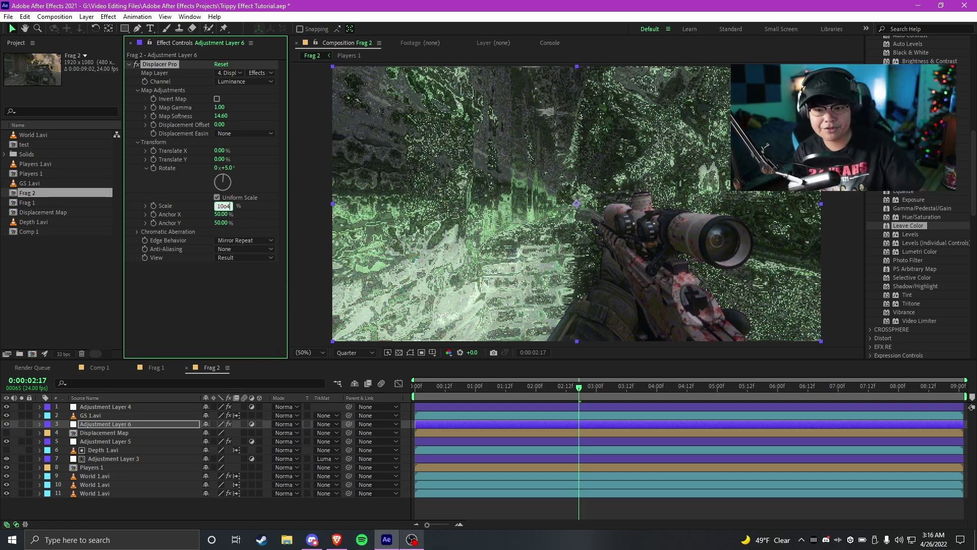
text(104)
key(Return)
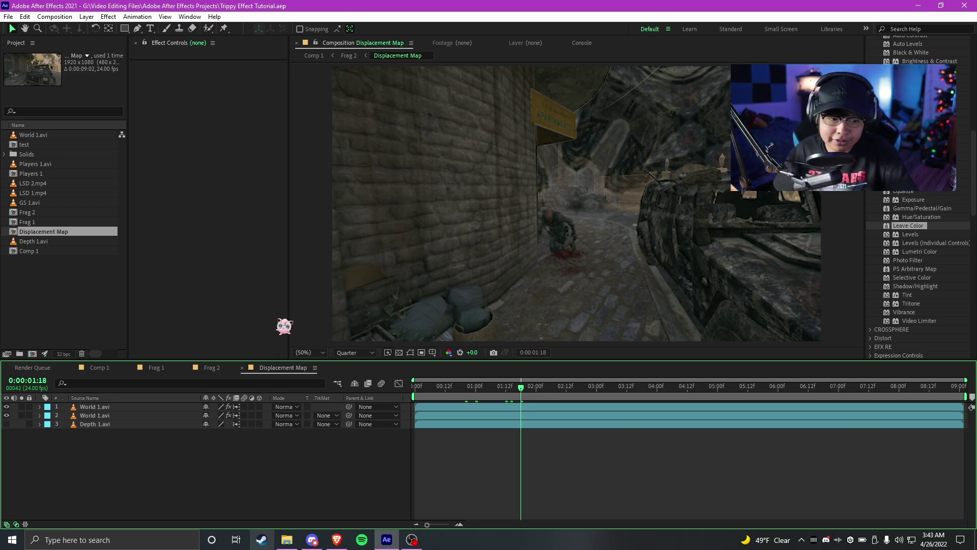
- Duplicate both World 1.avi layers and the Depth 1.avi layer inside the Displacement Map composition
click(97, 407)
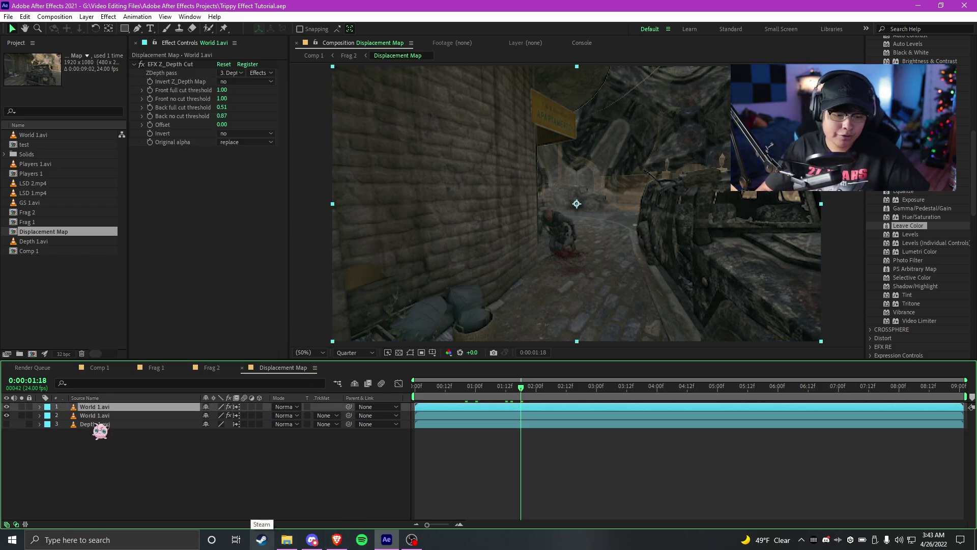
shift+click(97, 425)
key(ctrl+d)
click(109, 484)
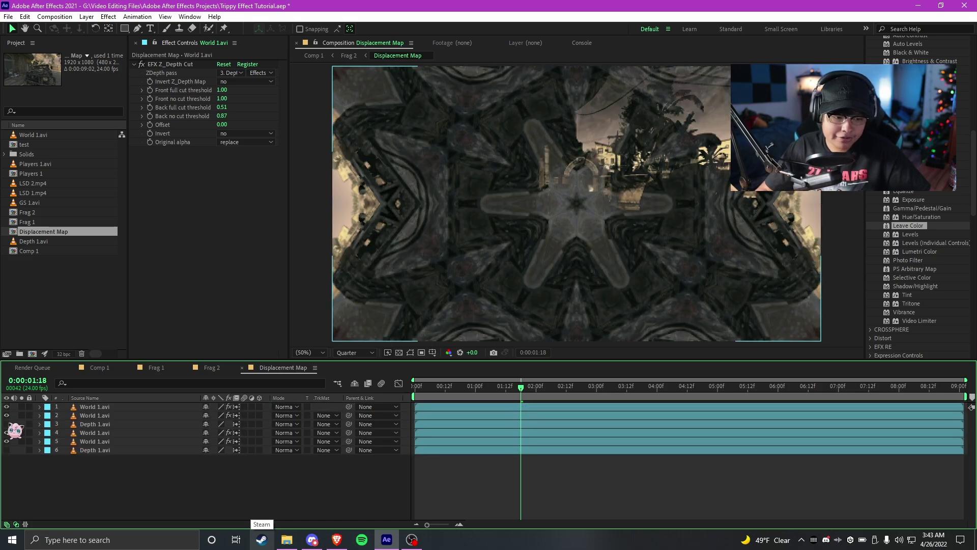
- Label the upper set of World 1.avi and Depth 1.avi layers Fuchsia
click(94, 424)
shift+click(91, 407)
click(48, 407)
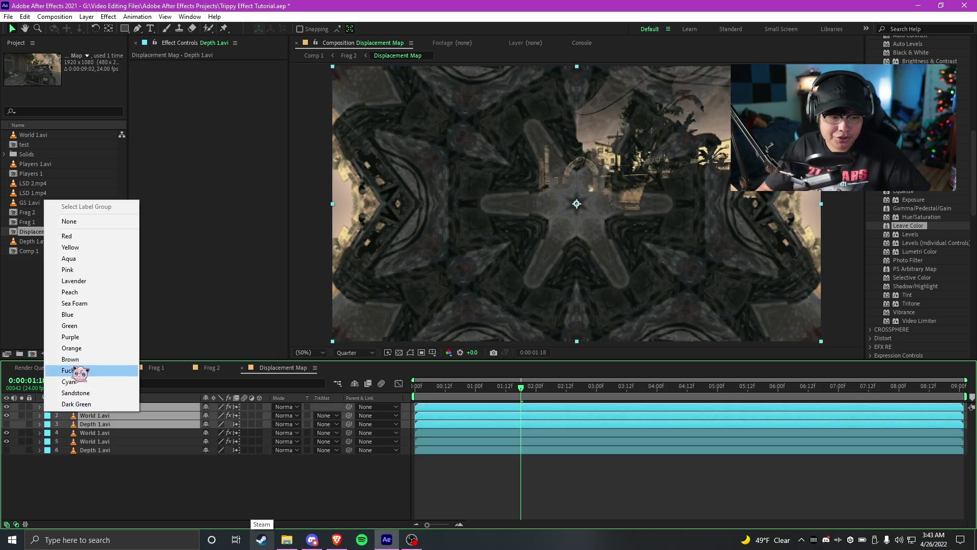
click(79, 373)
- Remove the EFX Z_Depth Cut effect from the topmost fuchsia World 1.avi layer
click(99, 407)
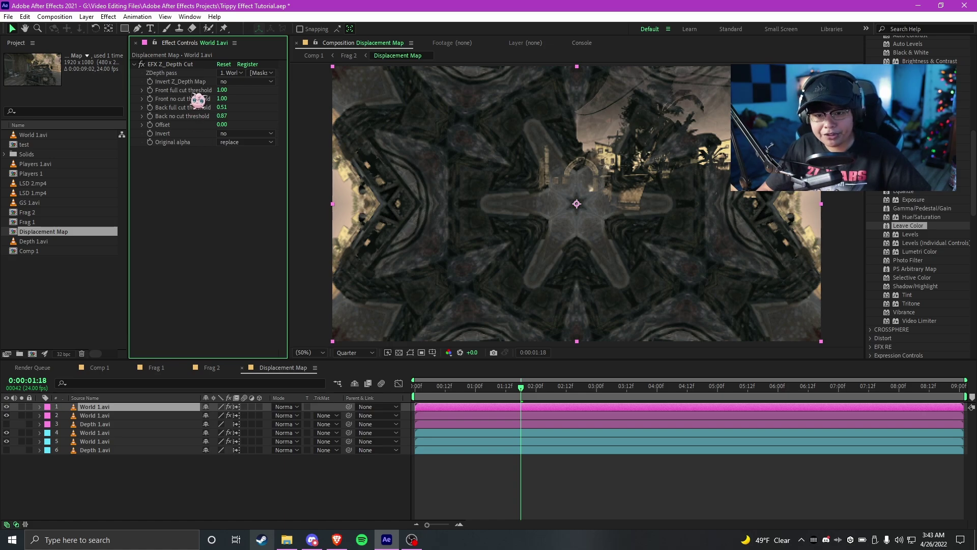
click(171, 65)
key(Delete)
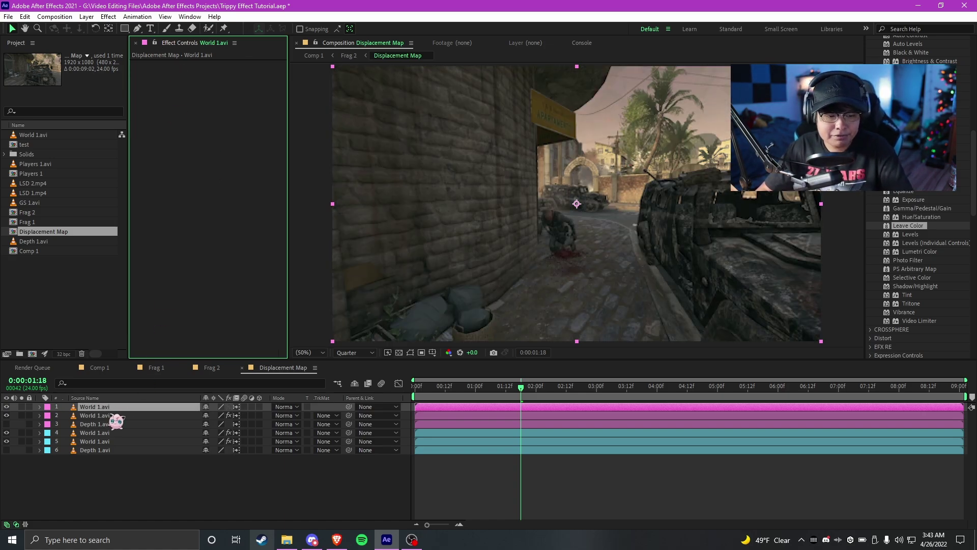
- Move the fuchsia Depth 1.avi layer to the top of the stack, then make it visible and solo it
click(104, 409)
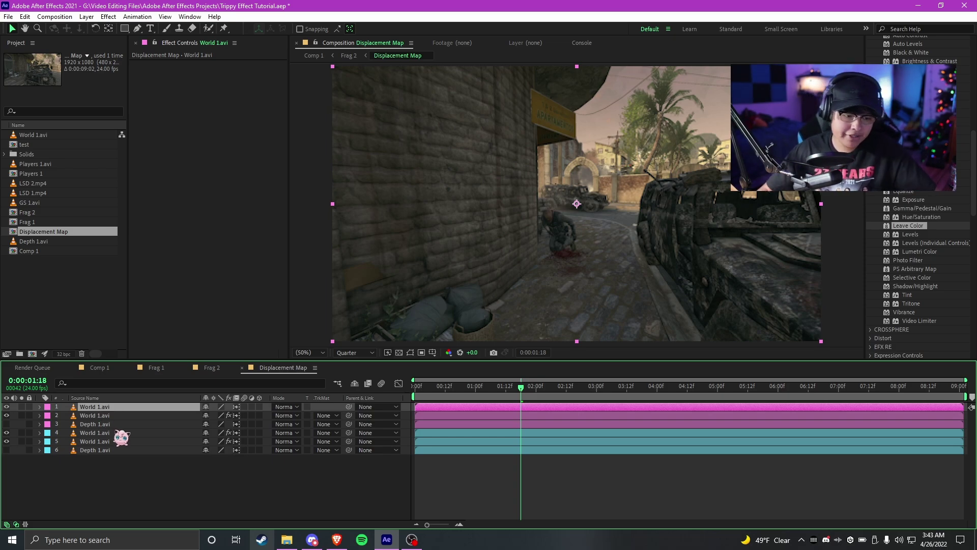
click(105, 424)
drag(94, 423, 87, 406)
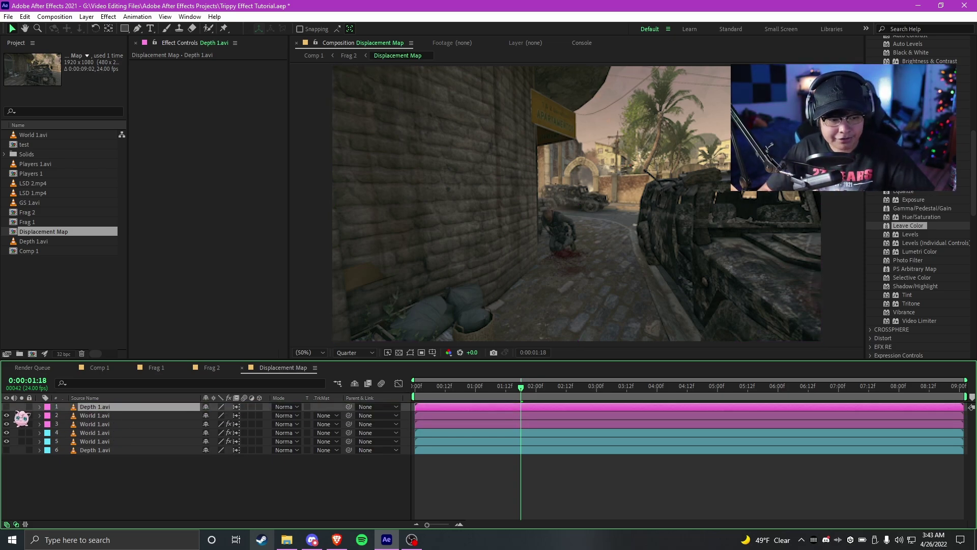
click(7, 406)
- Apply Levels to the top Depth 1.avi layer with output black at -5.0700 and output white at 2.3600
key(ctrl+space)
text(lev)
key(Return)
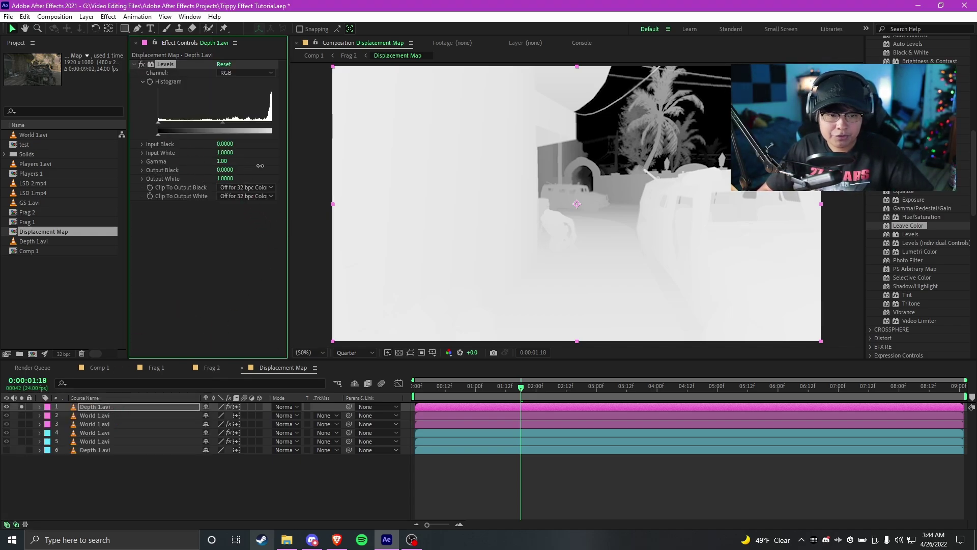
drag(260, 165, 109, 192)
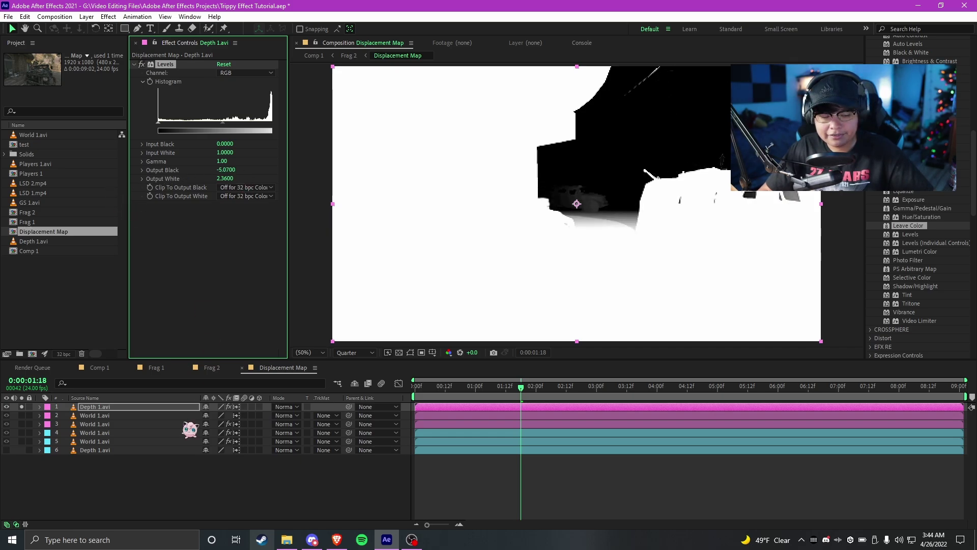
- Set the topmost World 1.avi layer's track matte to Luma Matte "Depth 1.avi" and solo it together with the kaleidoscope layer below
click(101, 415)
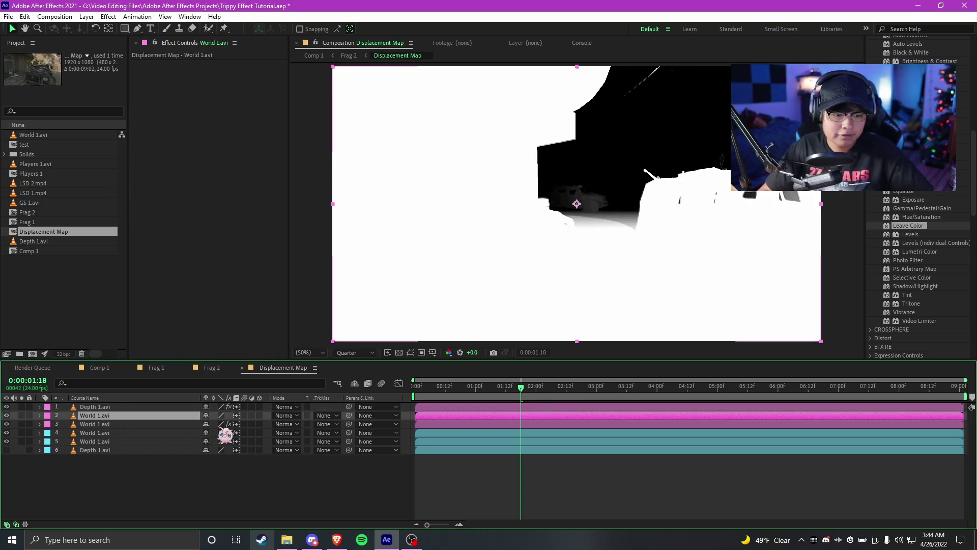
click(326, 416)
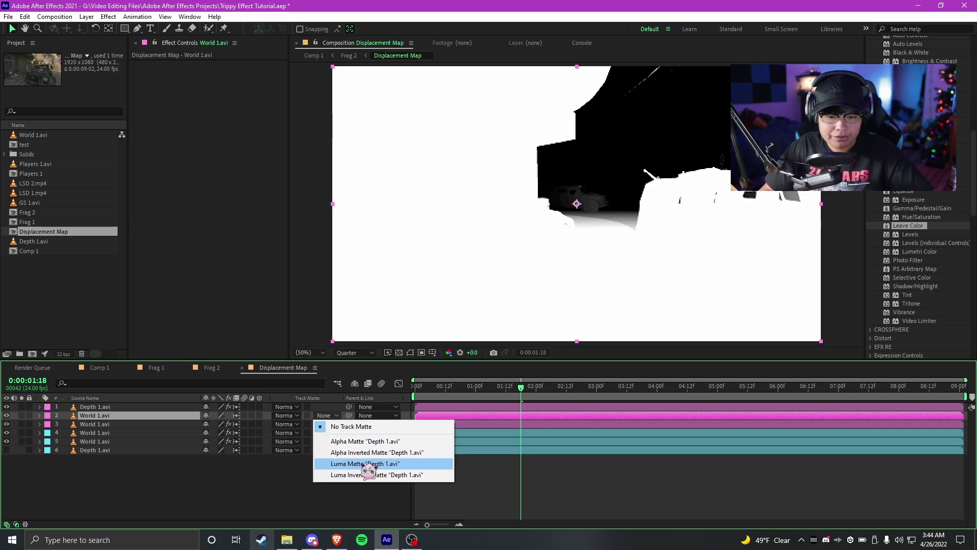
click(369, 464)
click(145, 424)
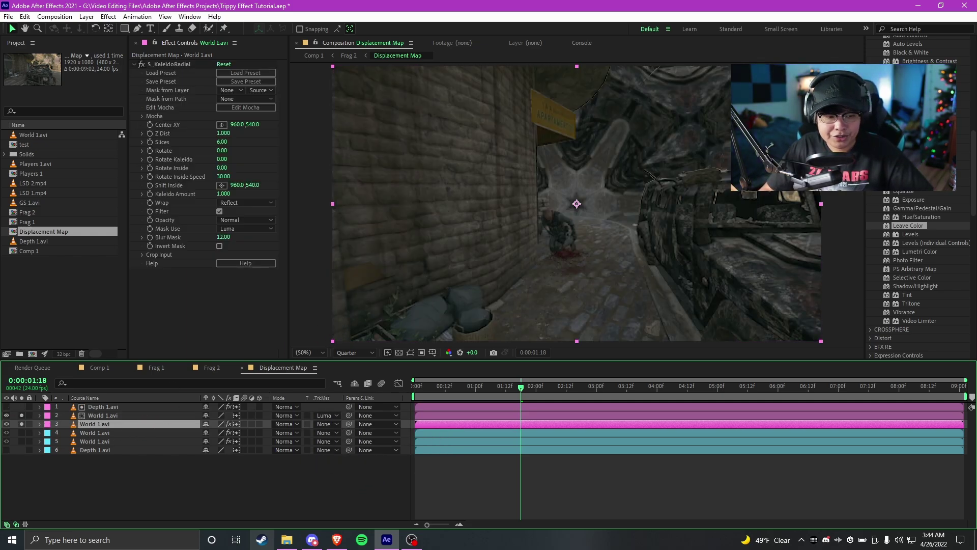
click(102, 417)
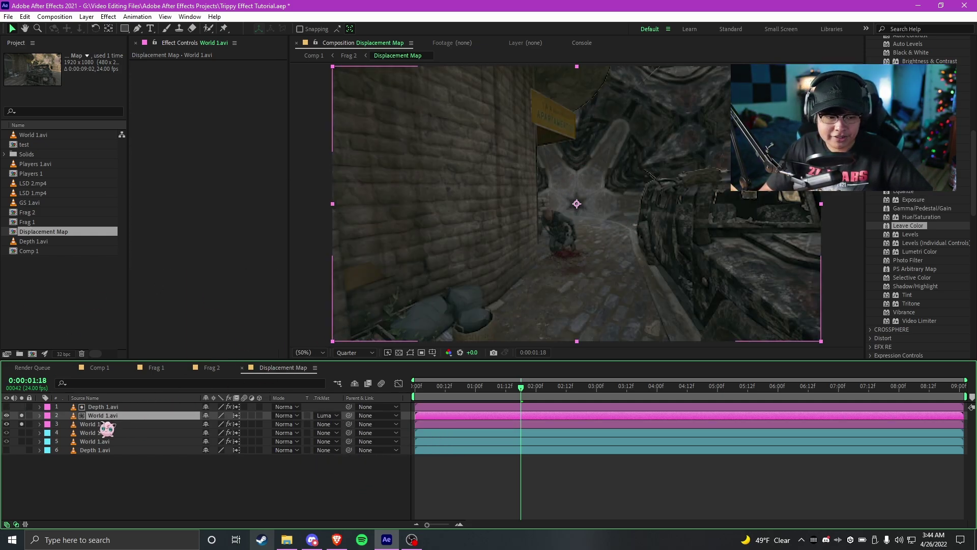
click(105, 425)
click(123, 473)
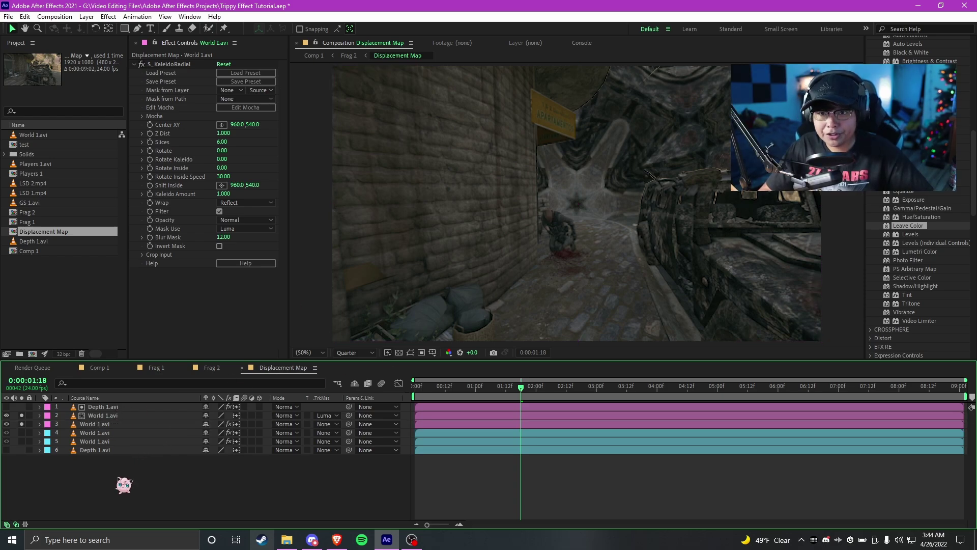
click(108, 416)
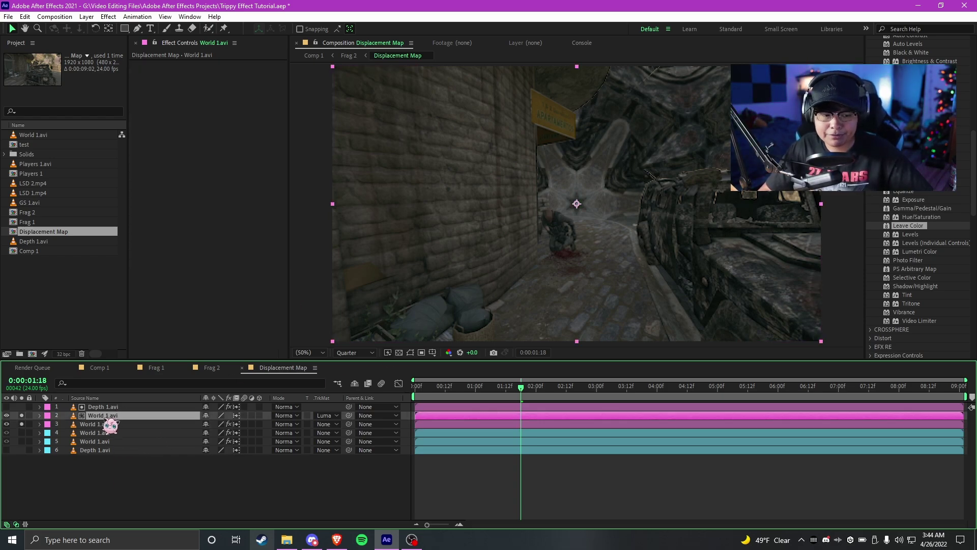
click(107, 424)
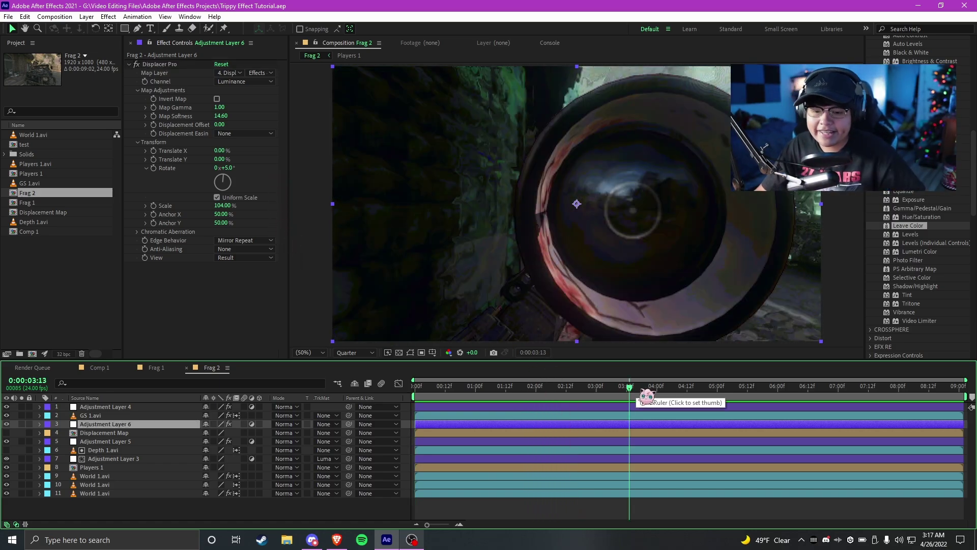
- Try a large negative Rotate value in Displacer Pro on Adjustment Layer 6 at 0:00:04:02, and undo it
drag(653, 389, 662, 390)
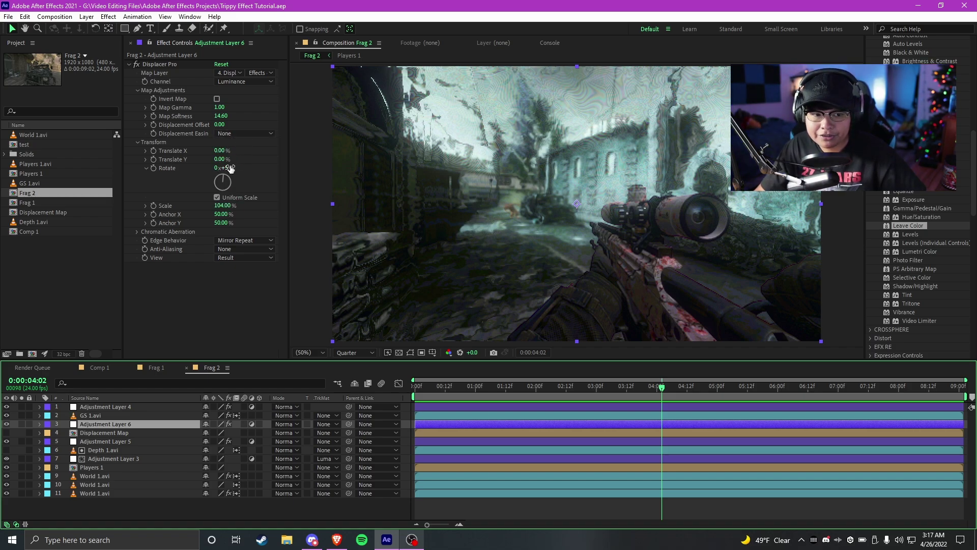
drag(228, 168, 276, 242)
key(ctrl+z)
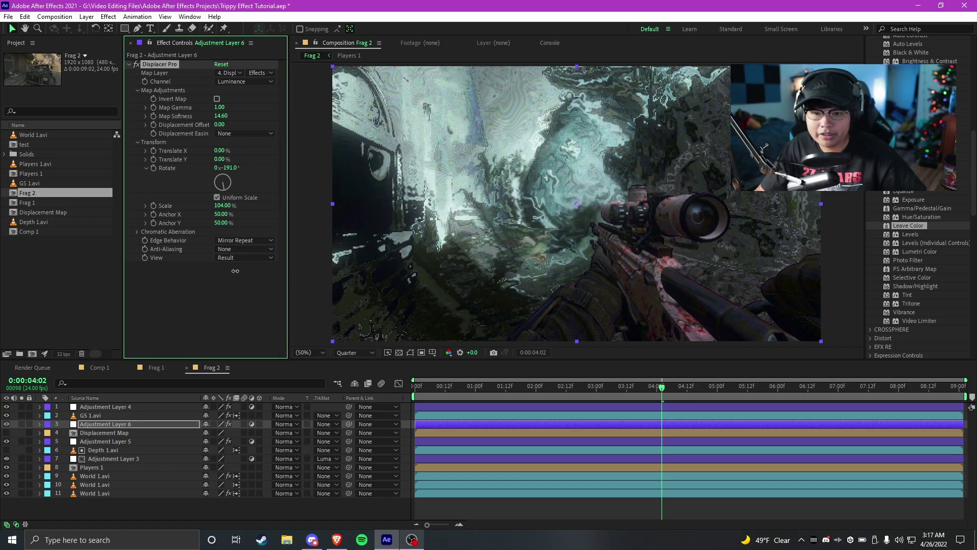
- Set Displacer Pro's Map Softness to 0.00 on Adjustment Layer 6 and check the displacement at several frames
click(550, 388)
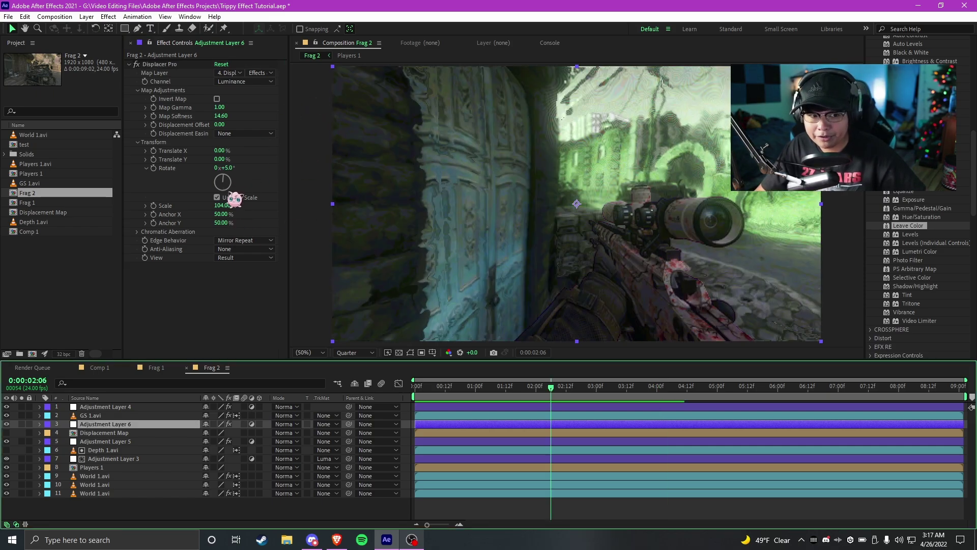
drag(224, 116, 139, 126)
click(622, 389)
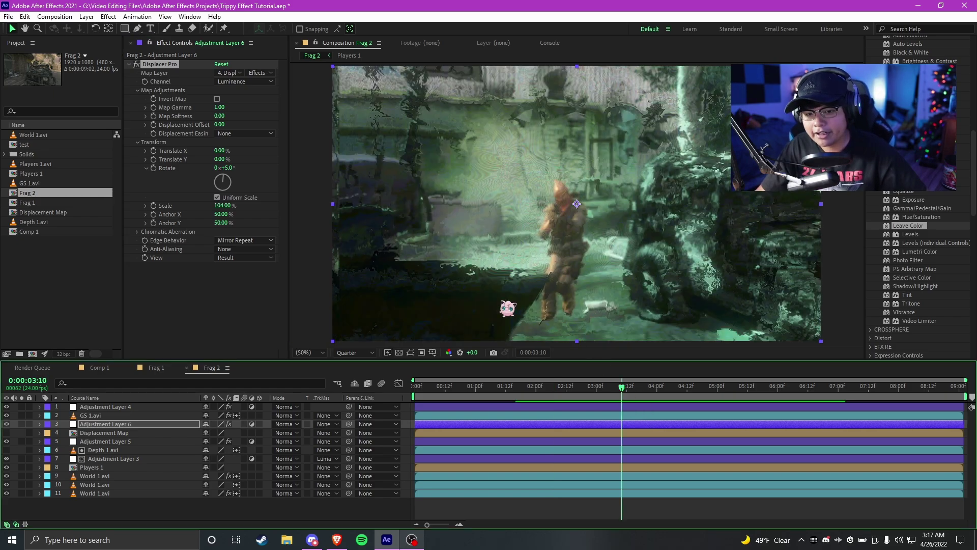
click(581, 389)
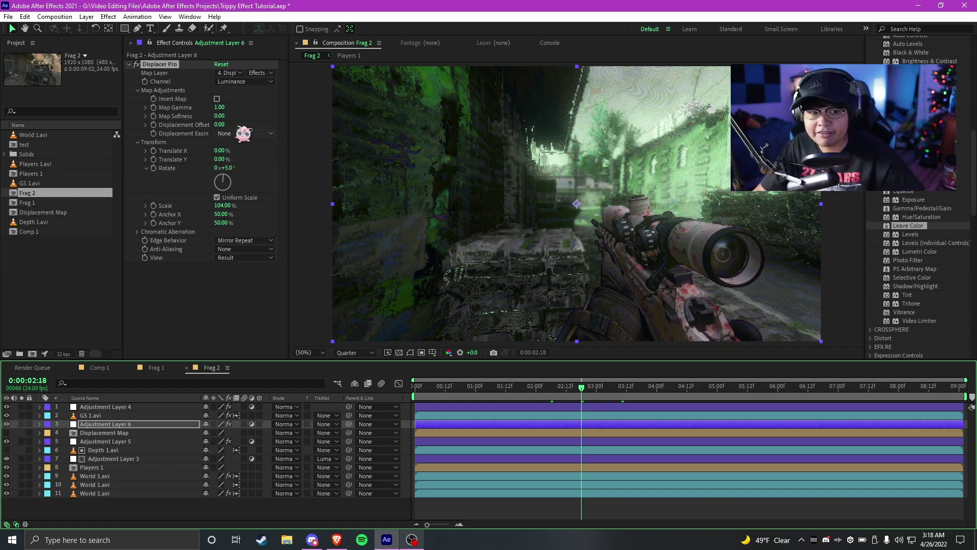
- Set Displacer Pro's Map Softness to 26.00 on Adjustment Layer 6 and preview the composition
drag(219, 116, 288, 153)
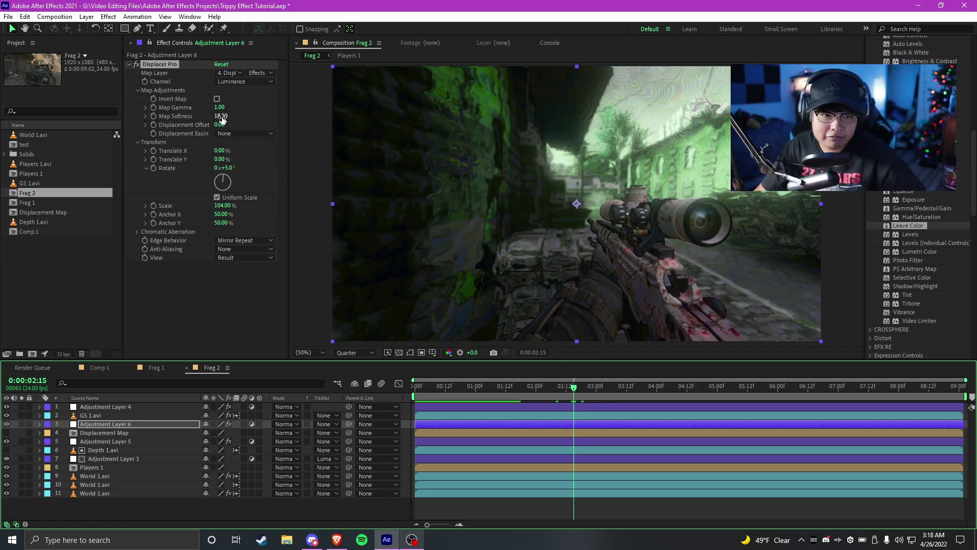
drag(220, 116, 261, 110)
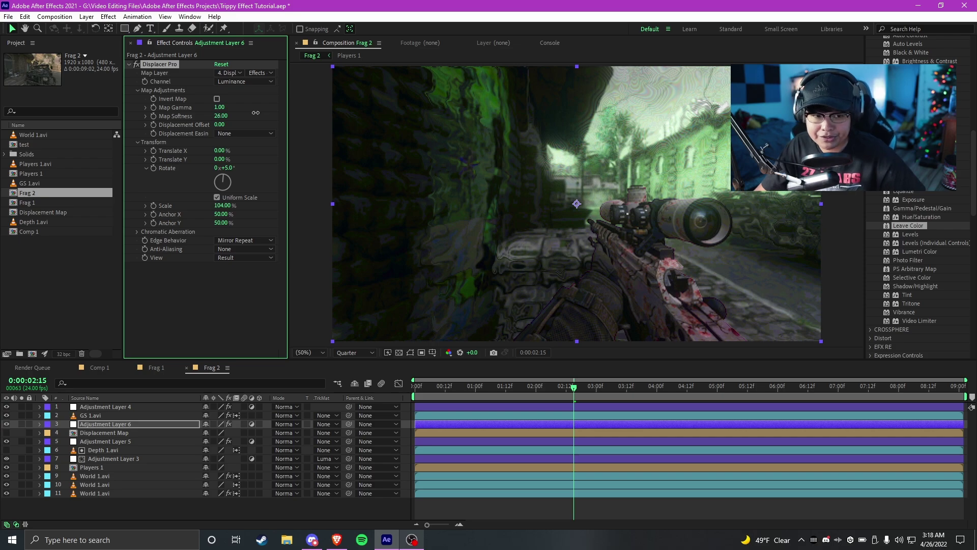
key(space)
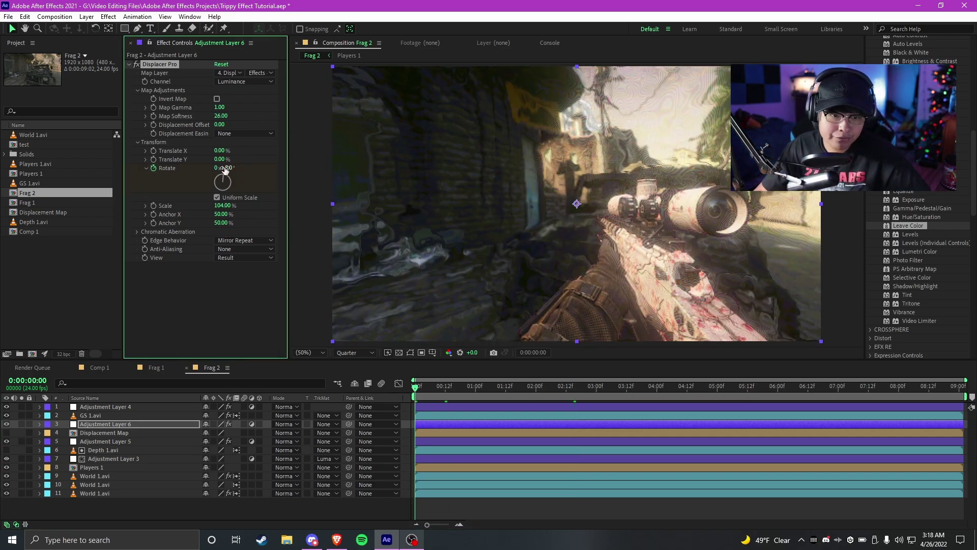
- Keyframe Displacer Pro's Rotate on Adjustment Layer 6 at -10° on the composition's first frame
key(u)
click(224, 168)
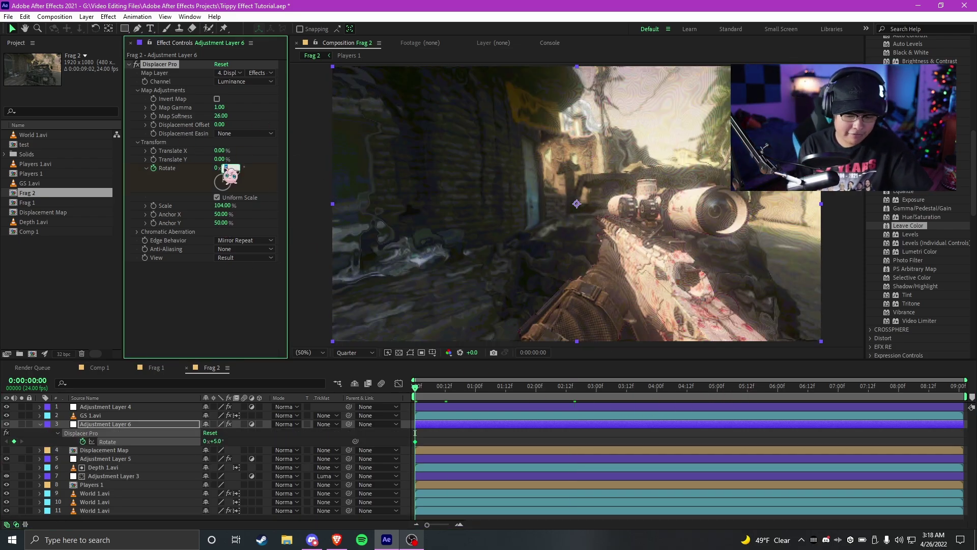
text(-10)
key(Return)
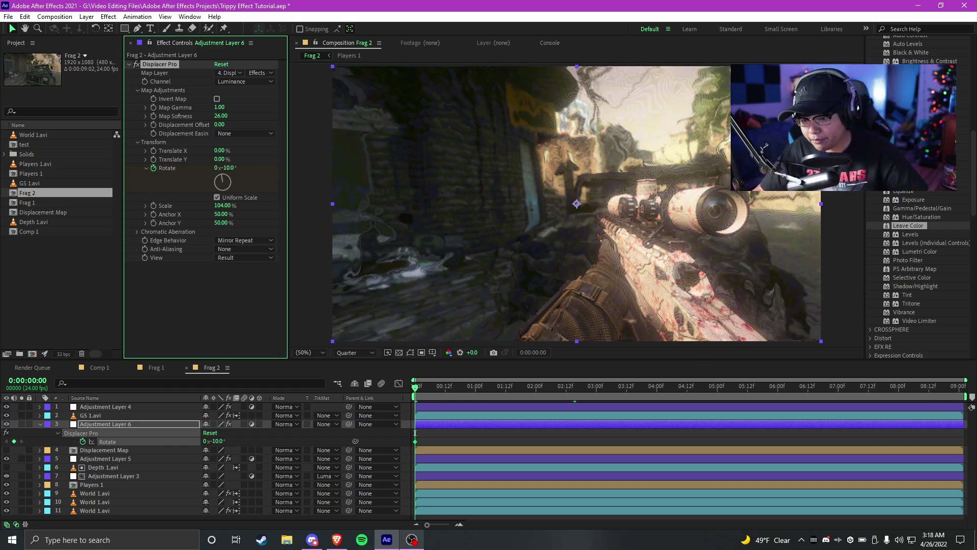
- Keyframe Displacer Pro's Rotate at 10° on the composition's last frame, and save the project
key(End)
click(225, 168)
text(10)
click(270, 178)
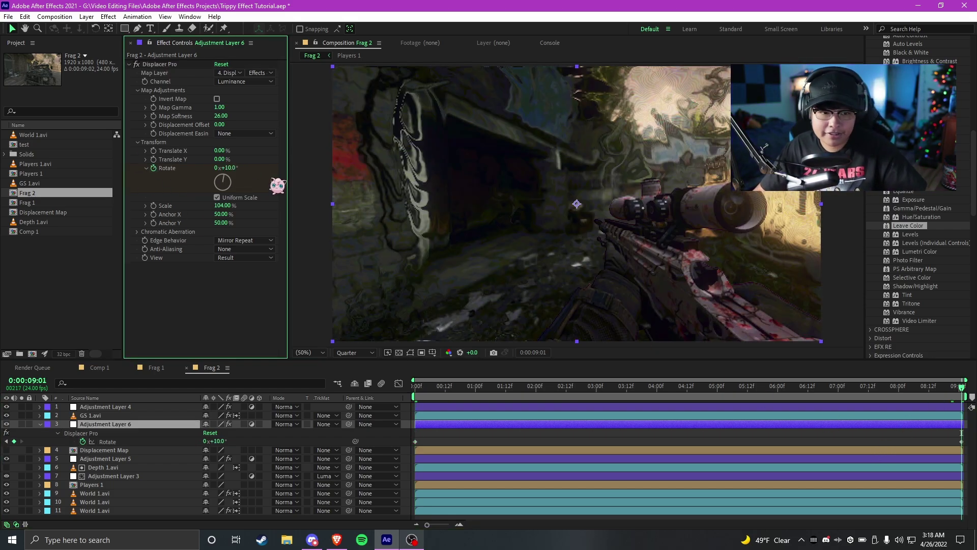
drag(499, 389, 377, 393)
key(ctrl+s)
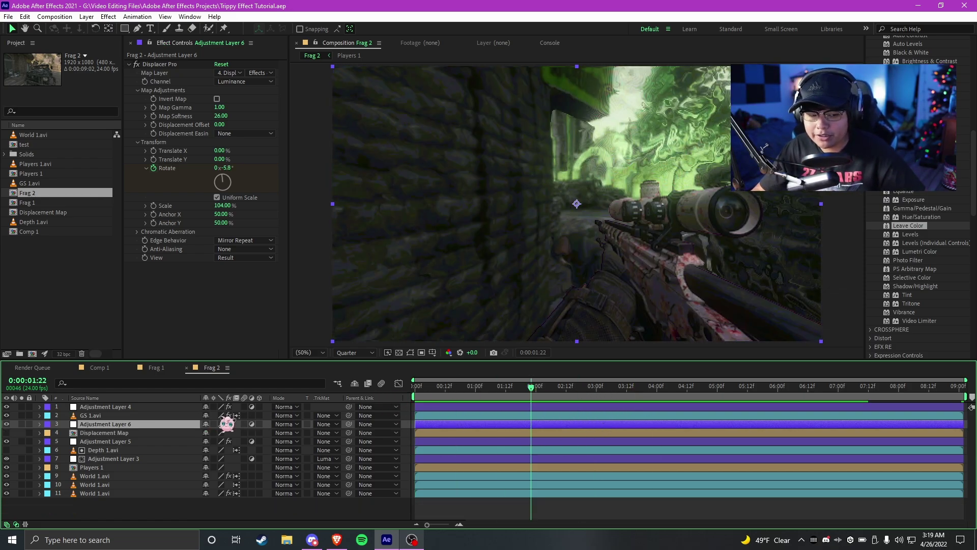
- Try the Echospace effect on the GS 1.avi layer
click(120, 416)
key(ctrl+space)
text(ech)
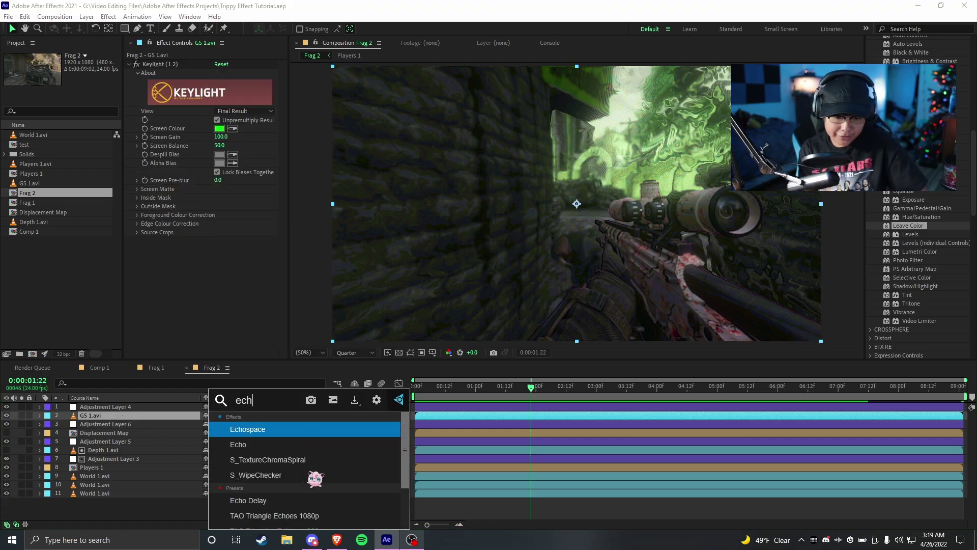
text(os)
key(Return)
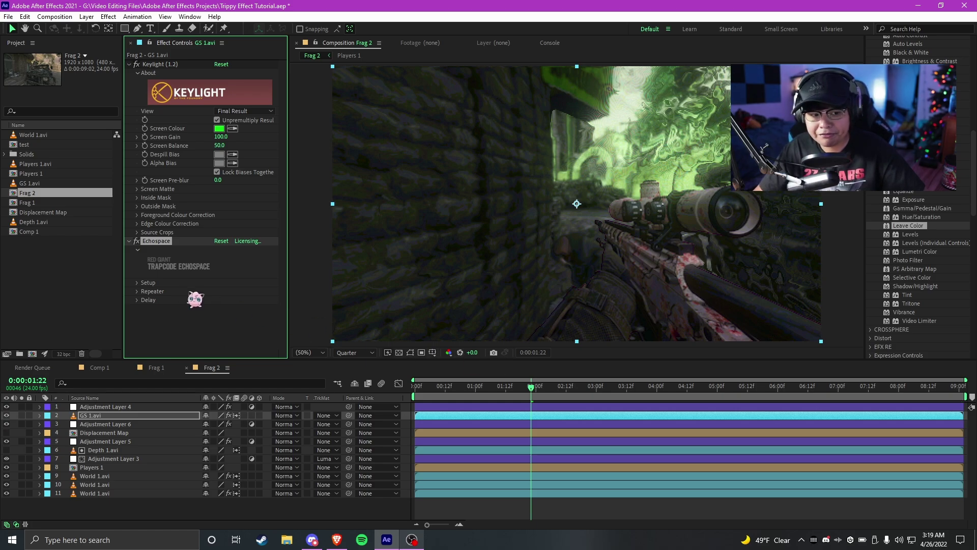
- Inspect Echospace's Setup and Repeater settings, and remove the effect from the GS 1.avi layer
click(146, 283)
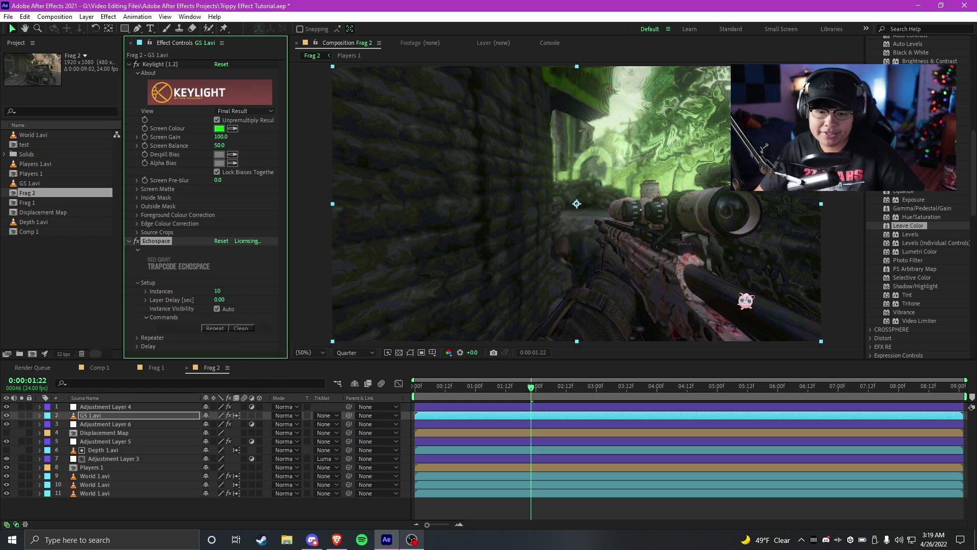
click(137, 338)
scroll(143, 346, down, 3)
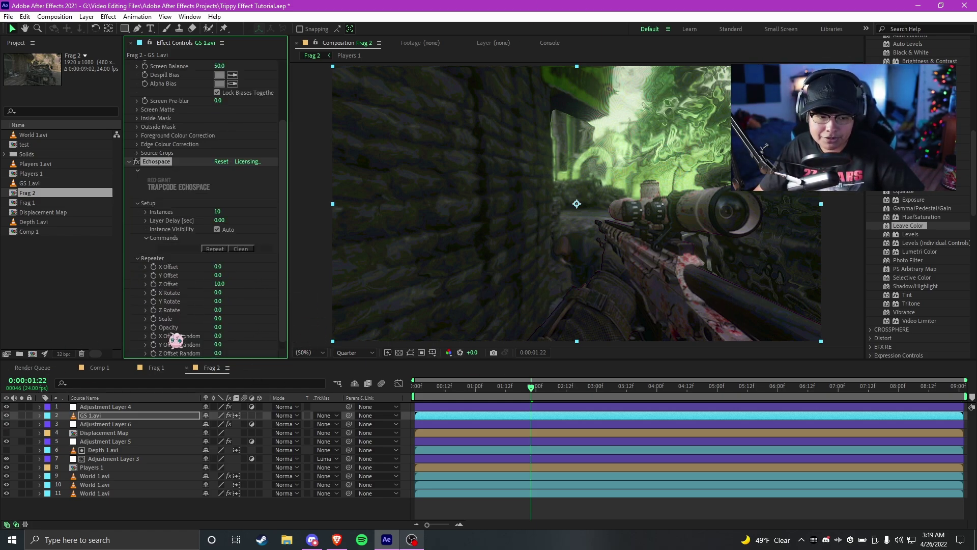
key(Delete)
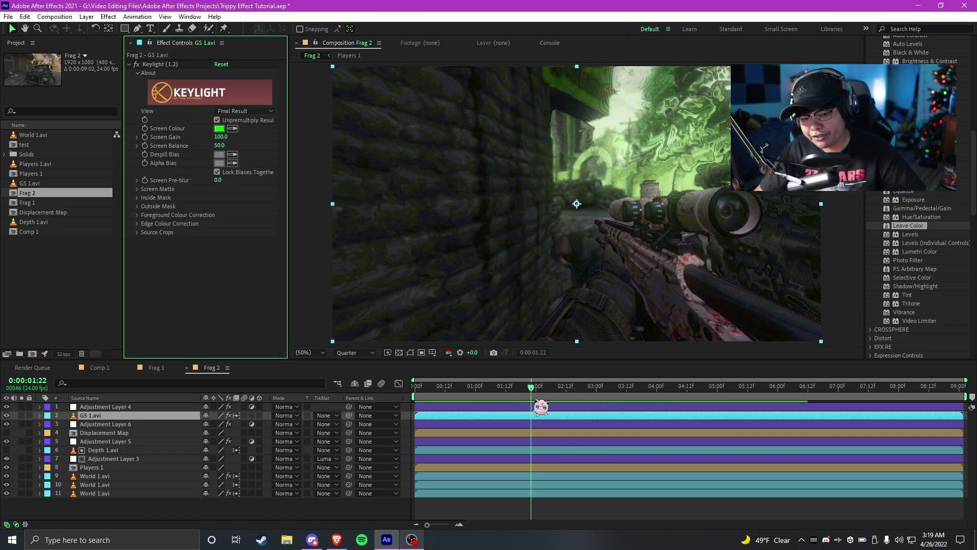
- Apply the S_InfiniteZoom effect to the GS 1.avi layer at 0:00:01:18
drag(534, 403, 555, 401)
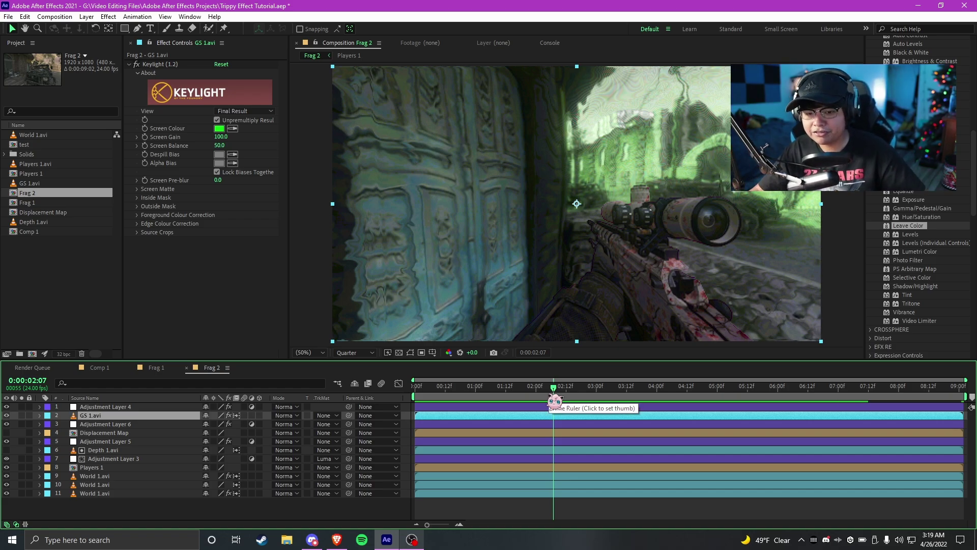
drag(555, 401, 527, 403)
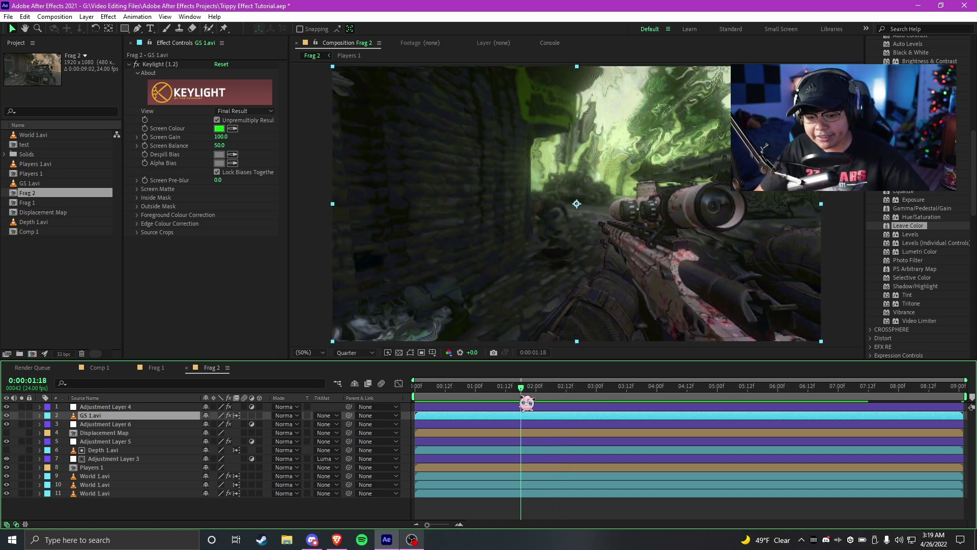
key(ctrl+space)
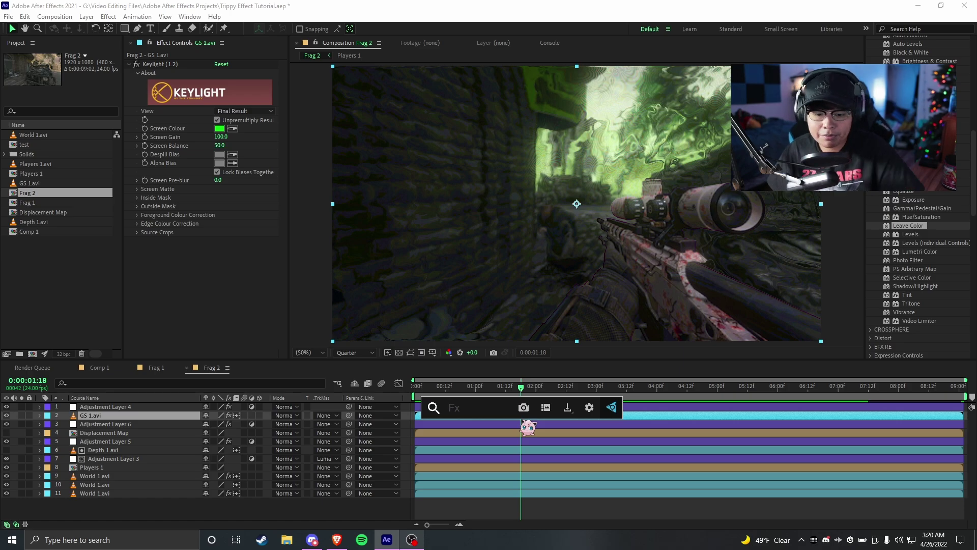
text(s_infi)
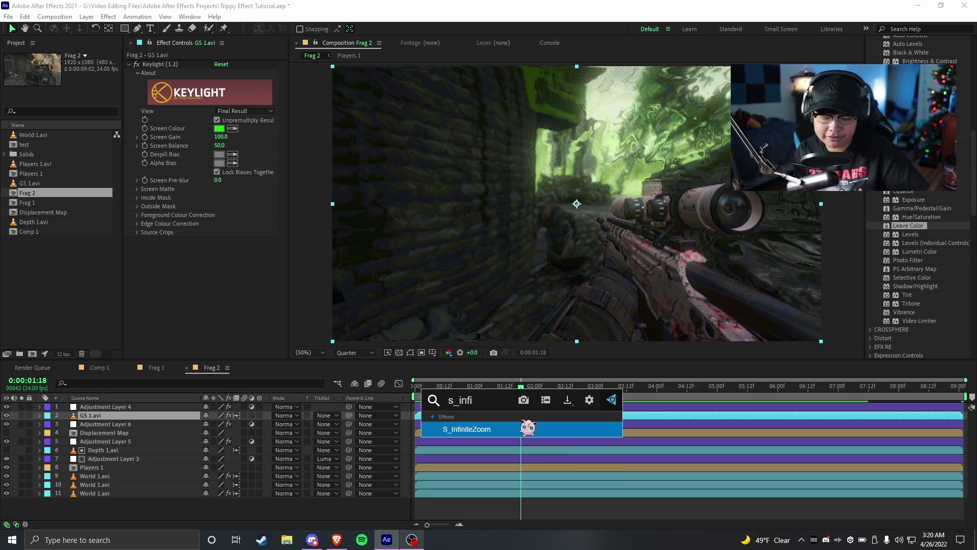
key(Return)
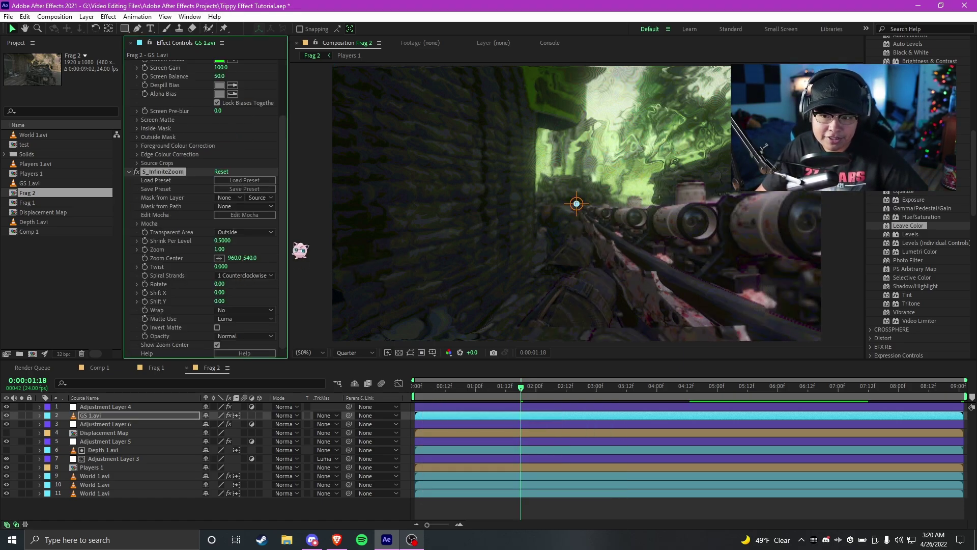
- Try S_InfiniteZoom with a Shrink Per Level of 0.6970, and remove the effect from the GS 1.avi layer
drag(254, 238, 620, 175)
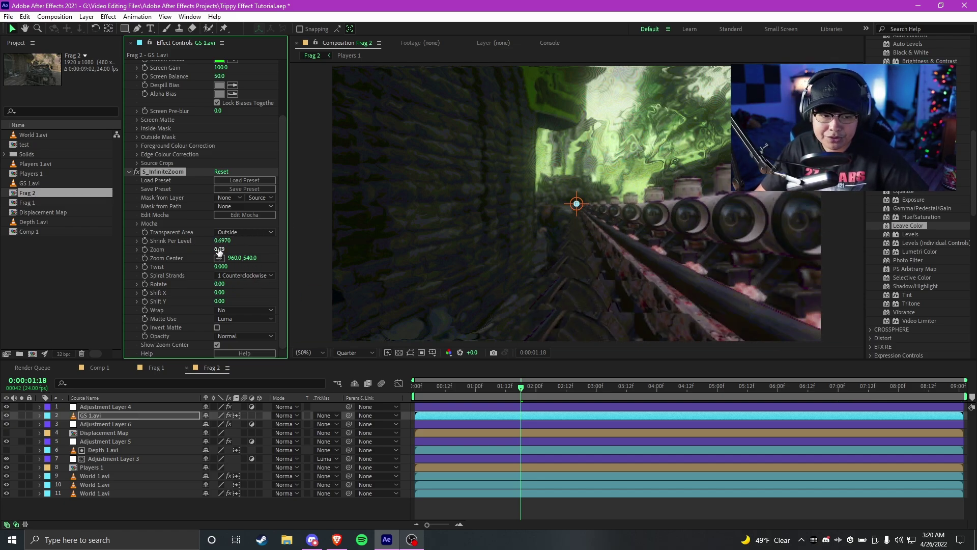
key(ctrl+z)
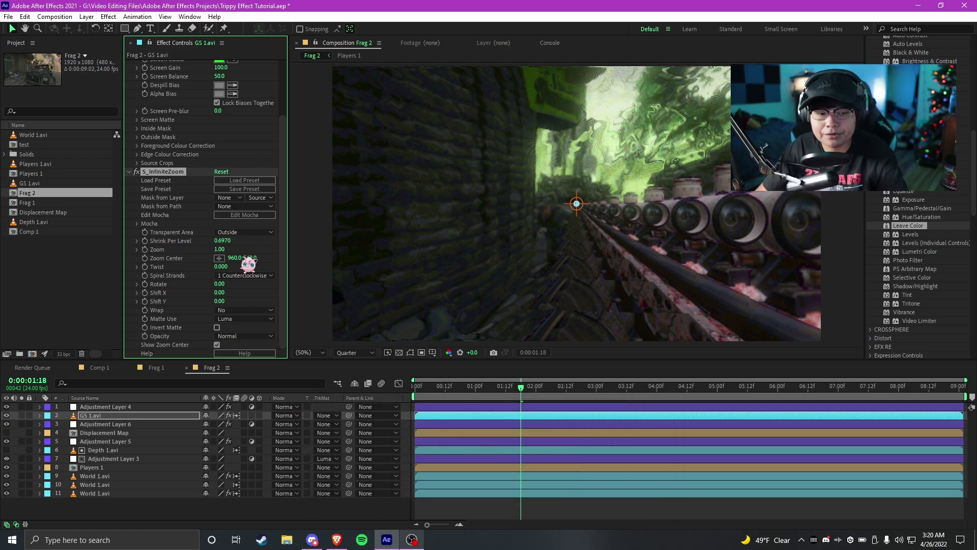
key(Delete)
- Duplicate the GS 1.avi layer and apply the S_InfiniteZoom effect to the lower copy
key(ctrl+d)
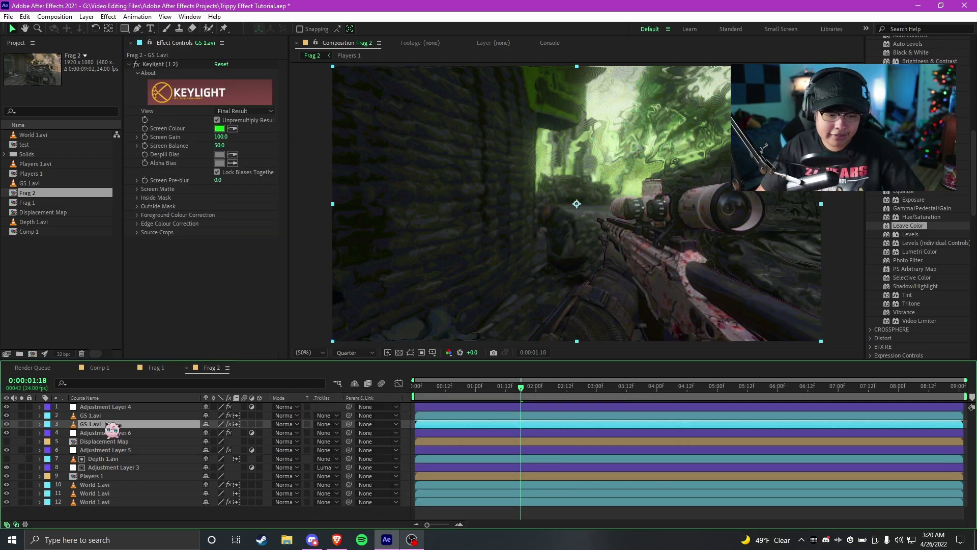
key(ctrl+space)
text(s_i)
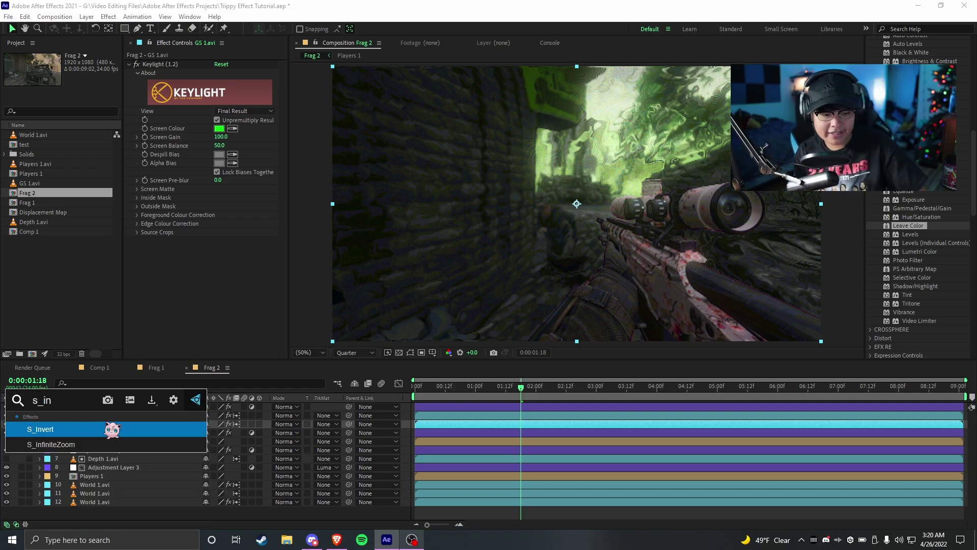
key(Down)
key(Return)
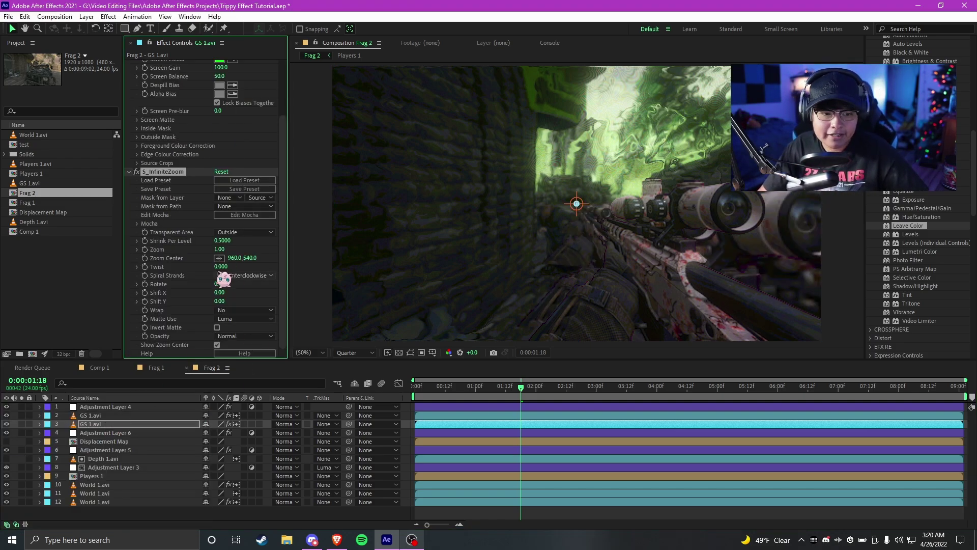
- Set S_InfiniteZoom on the lower GS 1.avi copy to Twist 55.900, Shrink Per Level 0.8090 and Rotate 20.00
drag(229, 266, 193, 285)
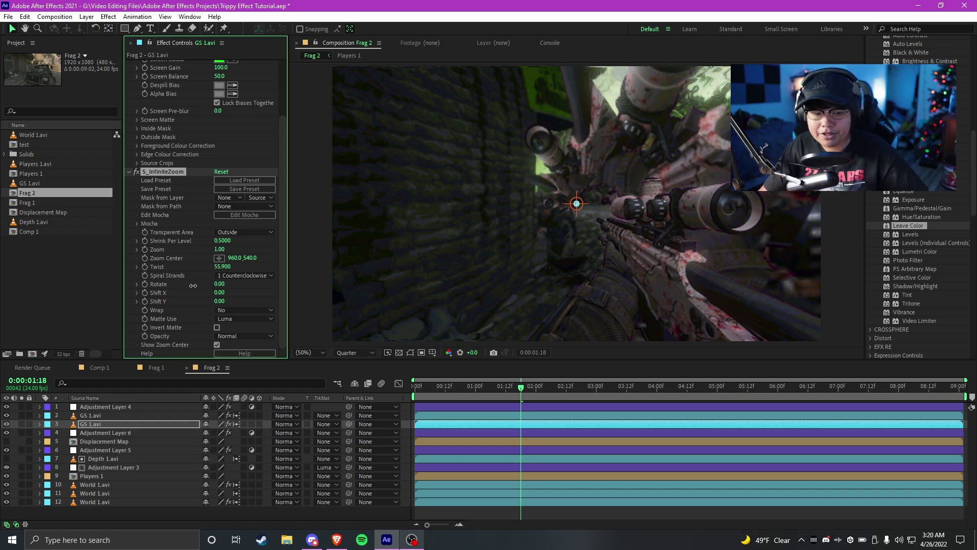
drag(281, 233, 523, 183)
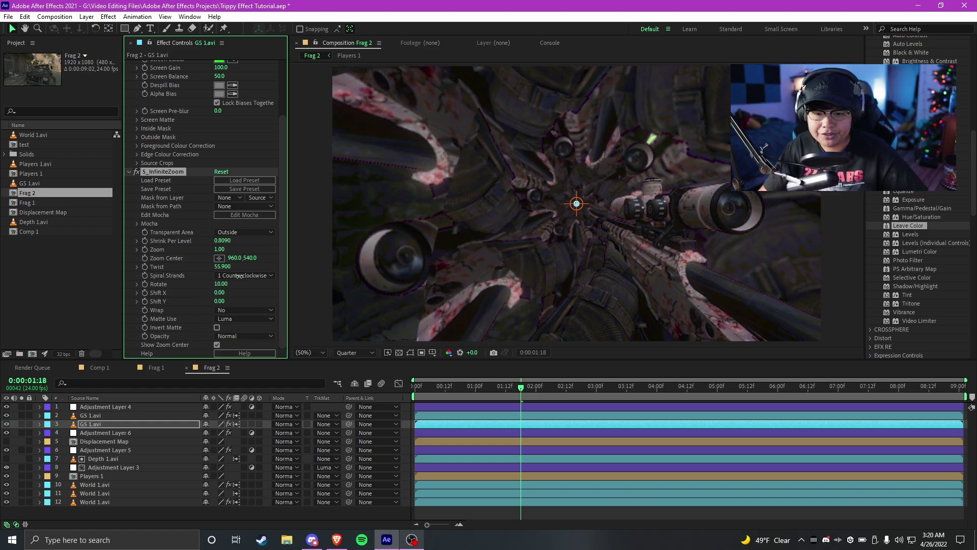
drag(240, 277, 209, 310)
key(ctrl+z)
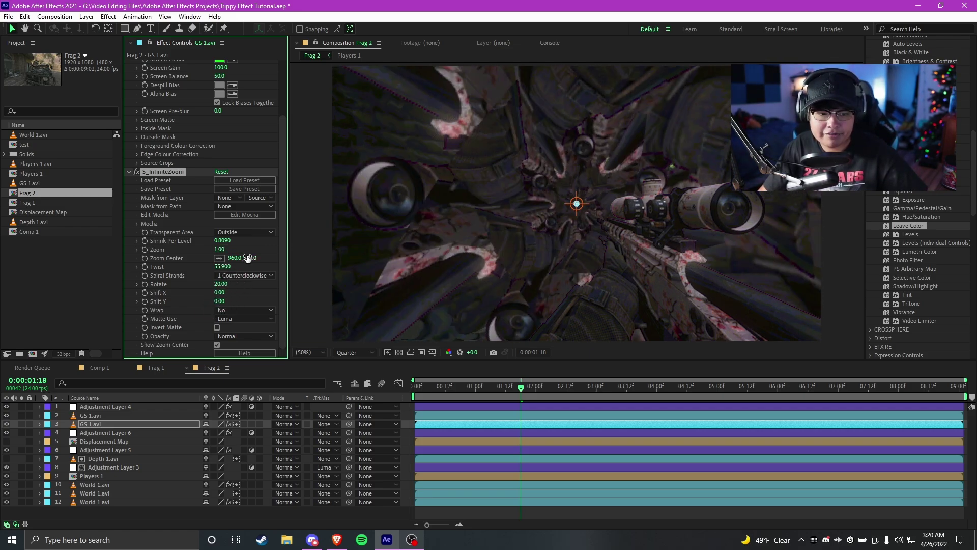
click(234, 309)
click(262, 303)
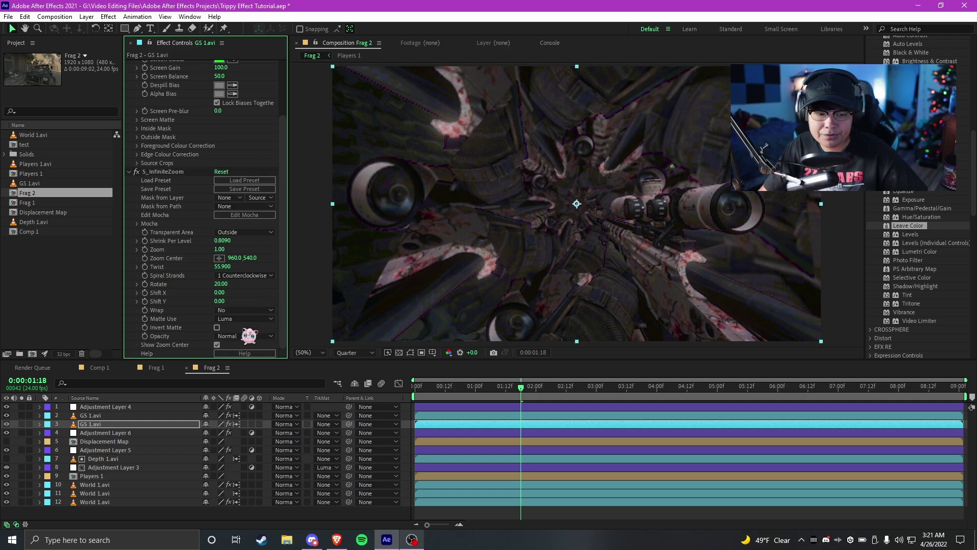
- Set the lower GS 1.avi copy's blending mode to Lighter Color and its opacity to 10%
click(284, 424)
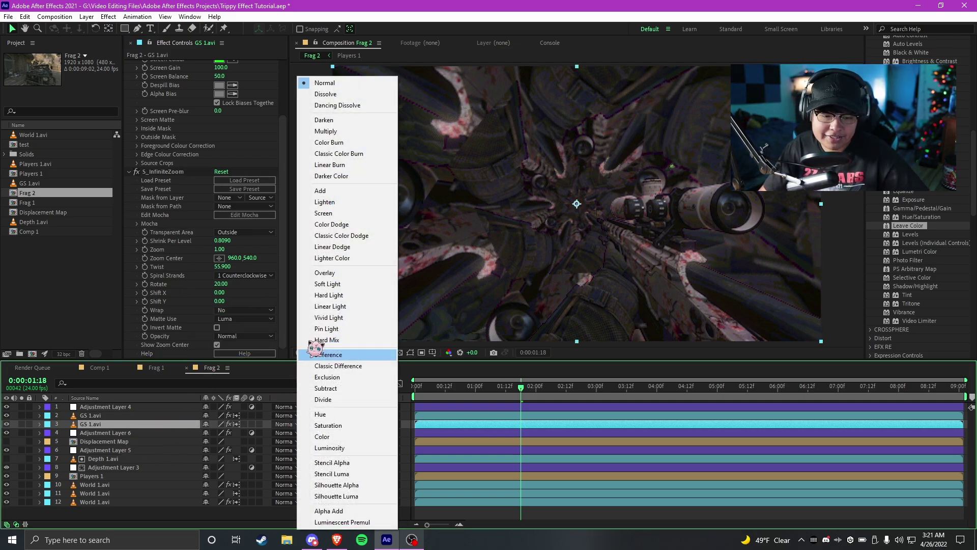
click(332, 257)
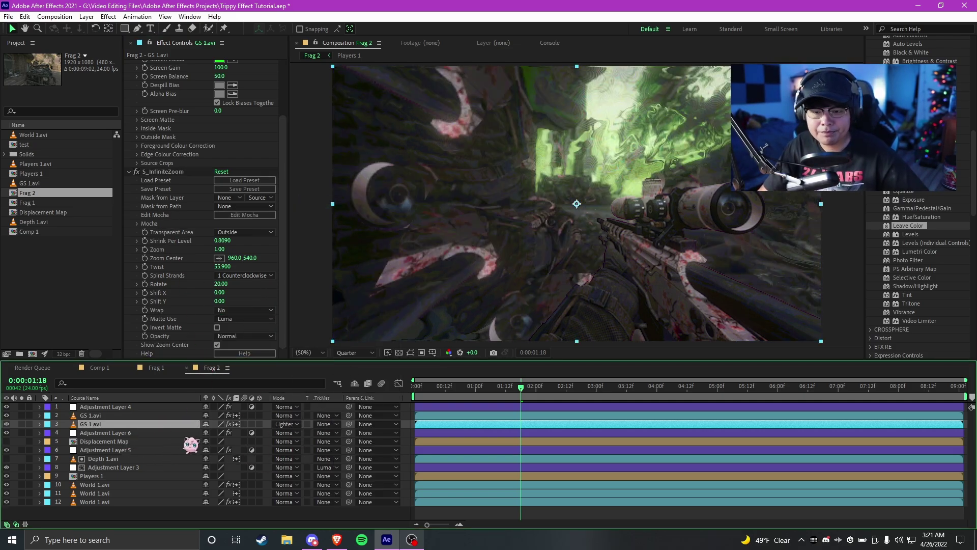
key(t)
click(209, 432)
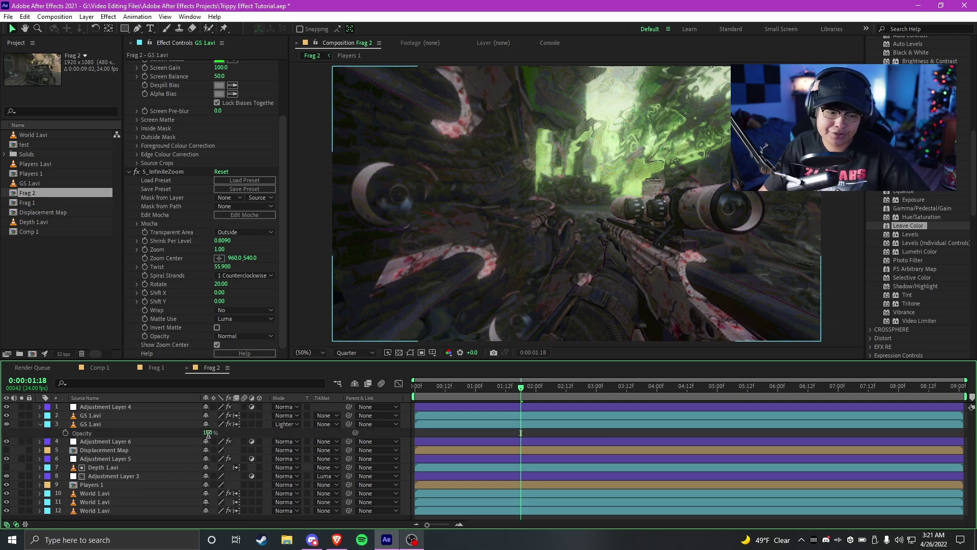
text(10)
key(Return)
key(space)
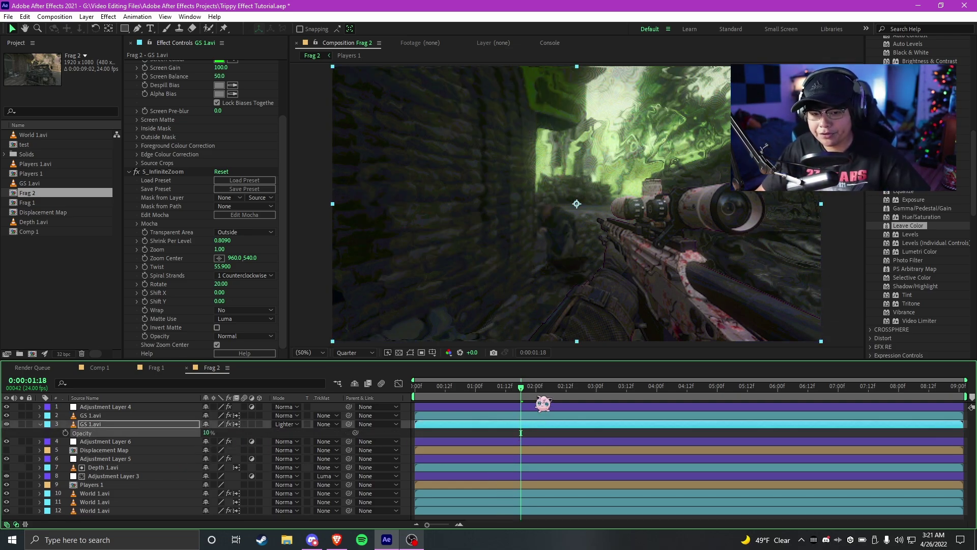
- Set the lower GS 1.avi copy's opacity to 17%, and preview Frag 2 from its start
drag(206, 433, 219, 441)
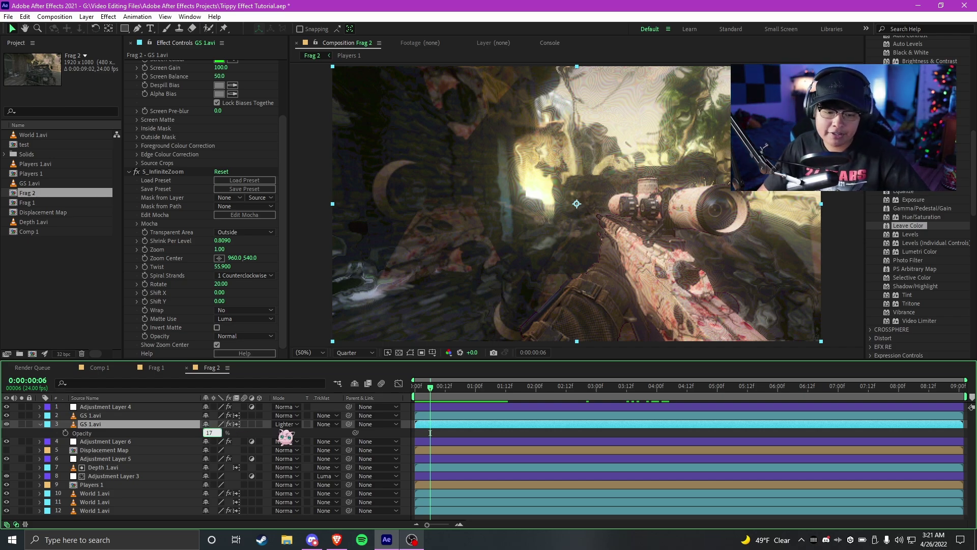
click(279, 431)
drag(460, 390, 359, 406)
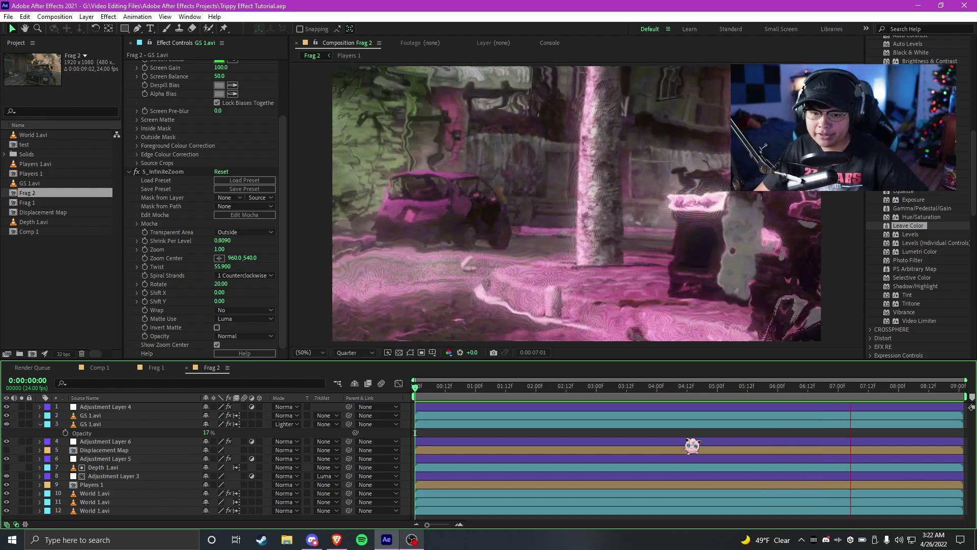
- Import the LSD 2.mp4 clip, place it as the top layer of Frag 2, and check its footage at several times
key(alt+Tab)
drag(707, 342, 16, 248)
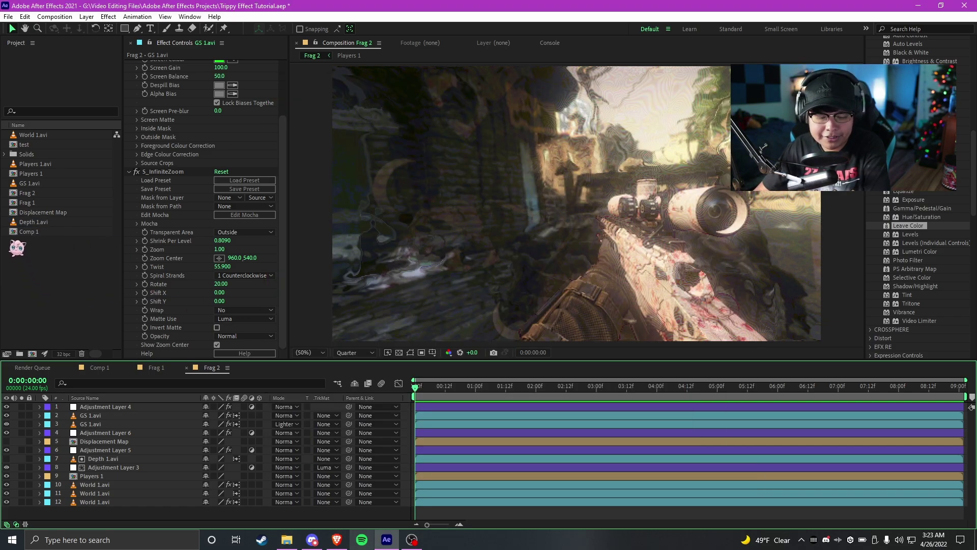
drag(46, 184, 414, 402)
click(557, 388)
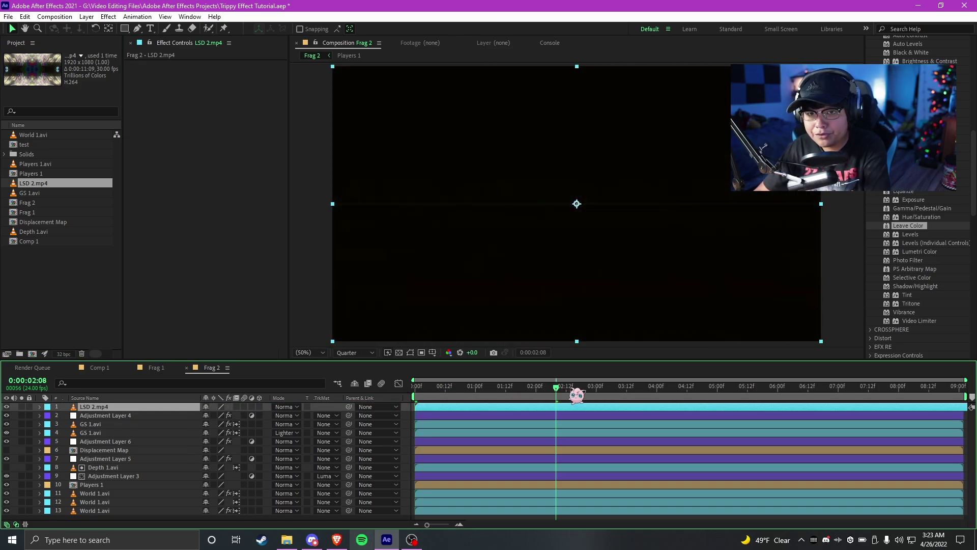
click(598, 390)
click(646, 391)
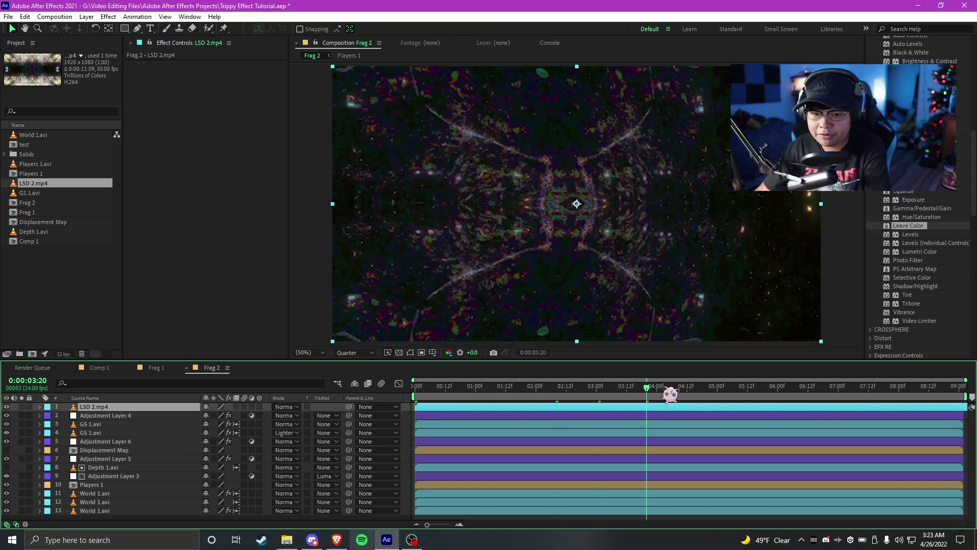
click(664, 386)
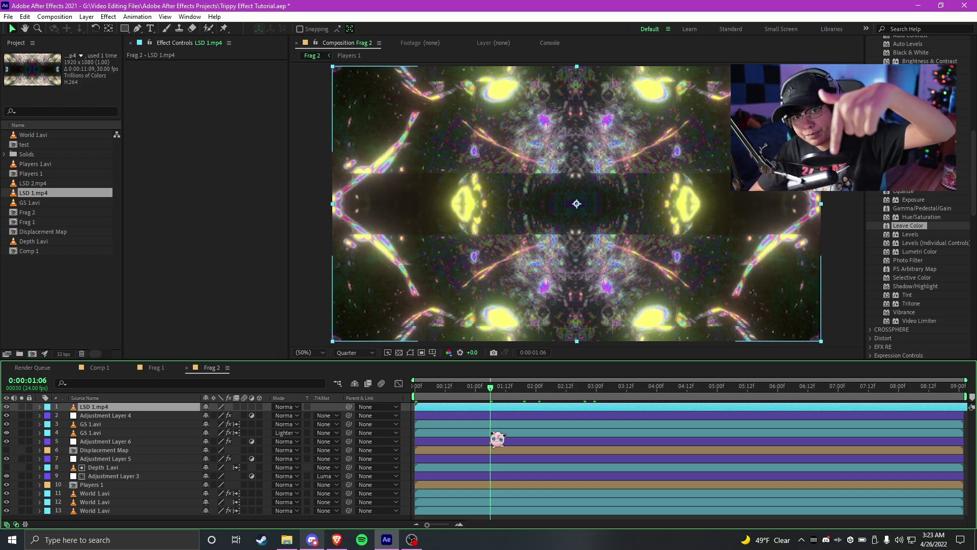
- Look through the LSD 1.mp4 footage in Frag 2, ending at 0:00:02:17
key(Home)
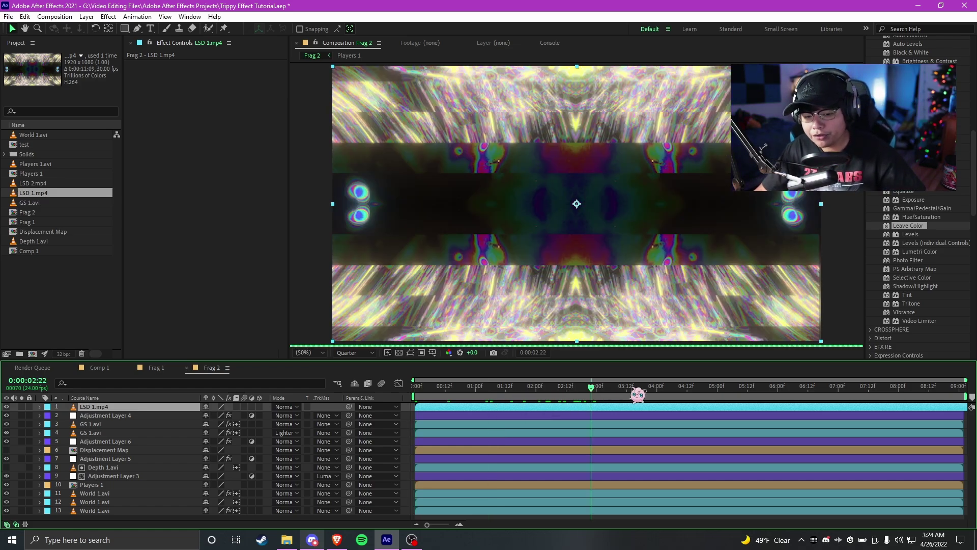
click(632, 392)
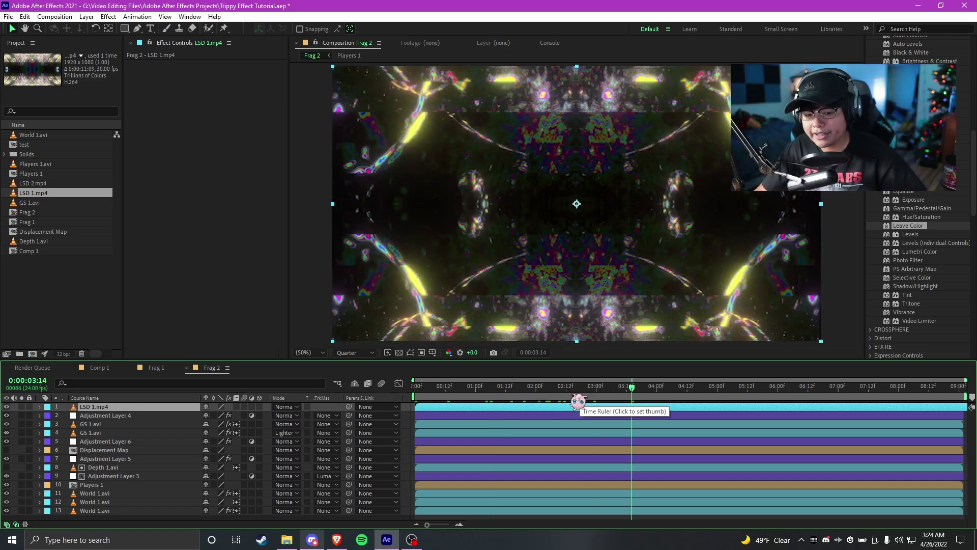
drag(571, 392, 579, 392)
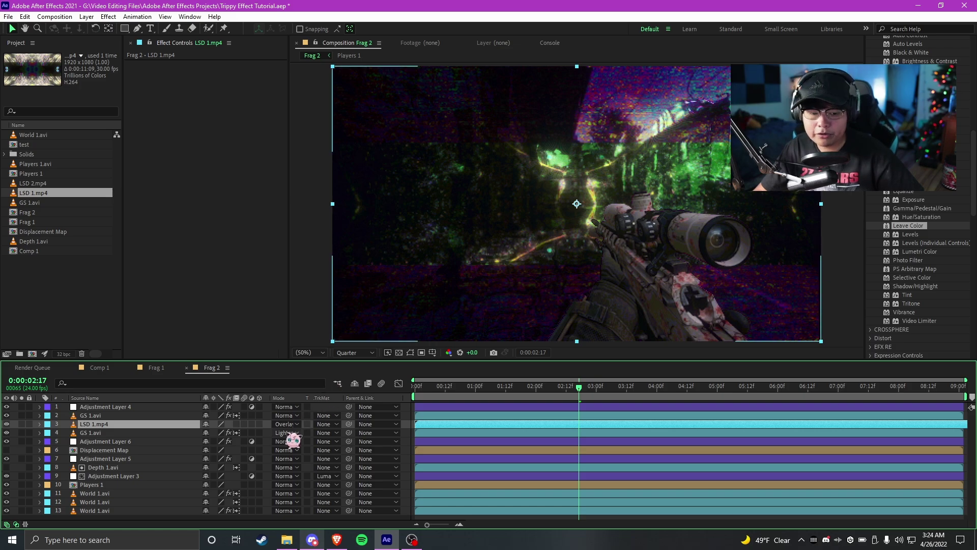
- Try Add blending on the LSD 1.mp4 layer beneath the upper GS 1.avi layer, and return it to Overlay
click(285, 424)
click(333, 192)
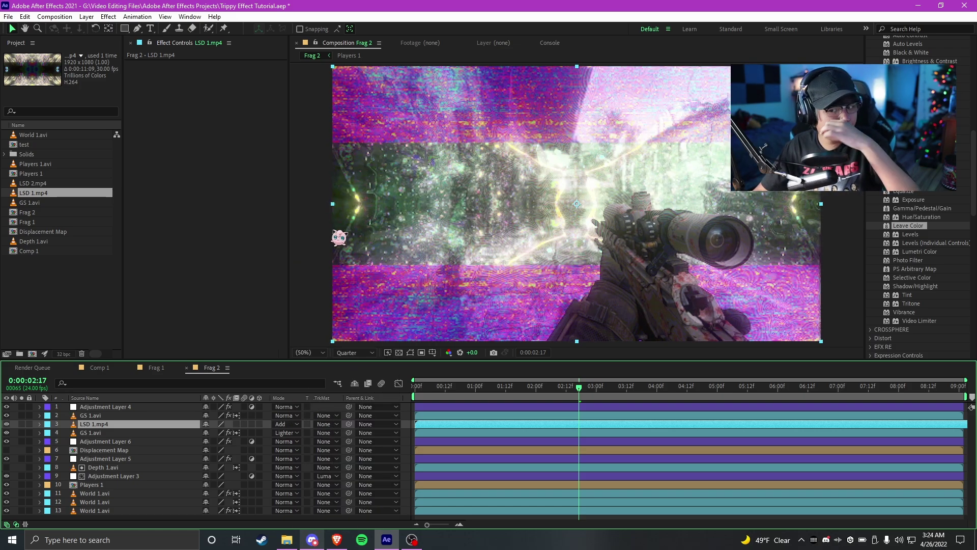
click(285, 424)
click(336, 273)
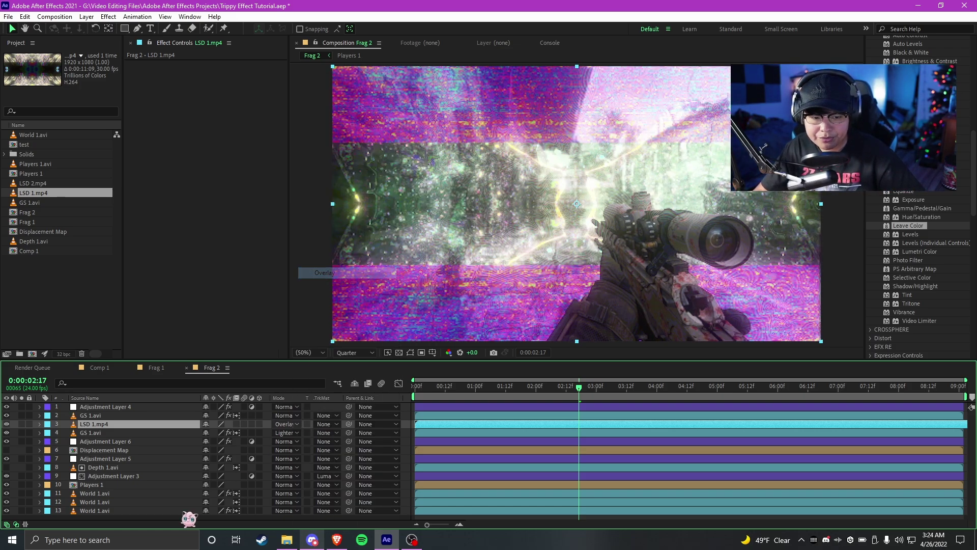
- Set the LSD 1.mp4 layer's opacity to 14%, return to the first frame, and save the project
key(t)
click(210, 432)
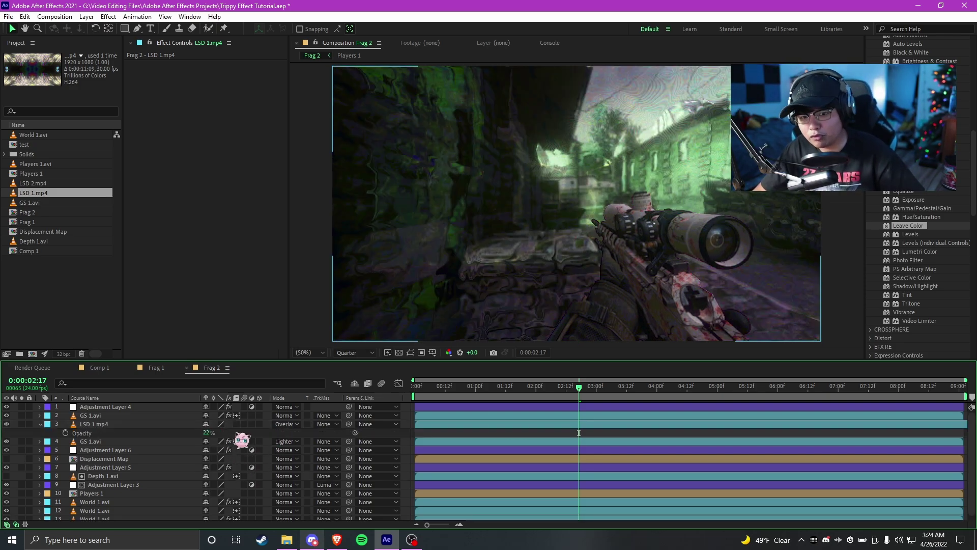
text(14)
key(Return)
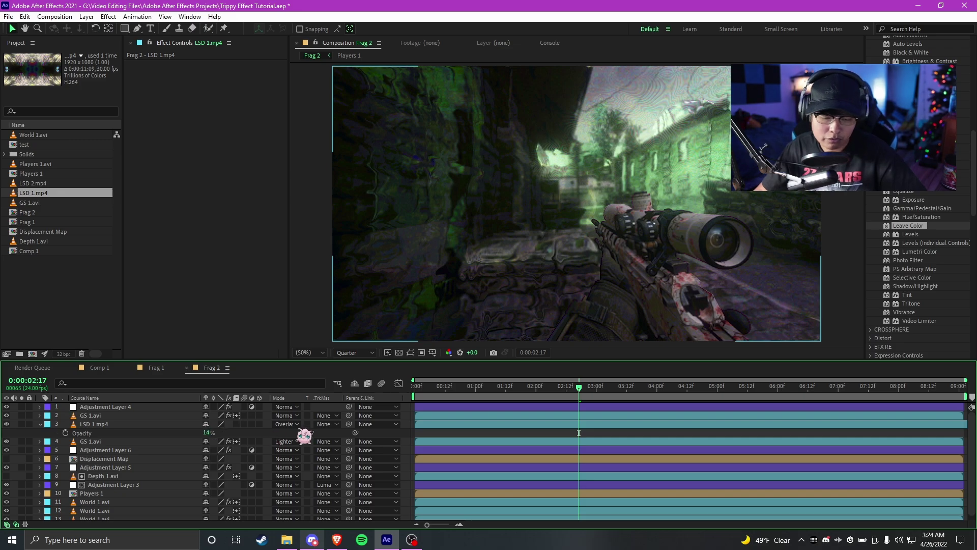
drag(458, 390, 293, 400)
key(ctrl+s)
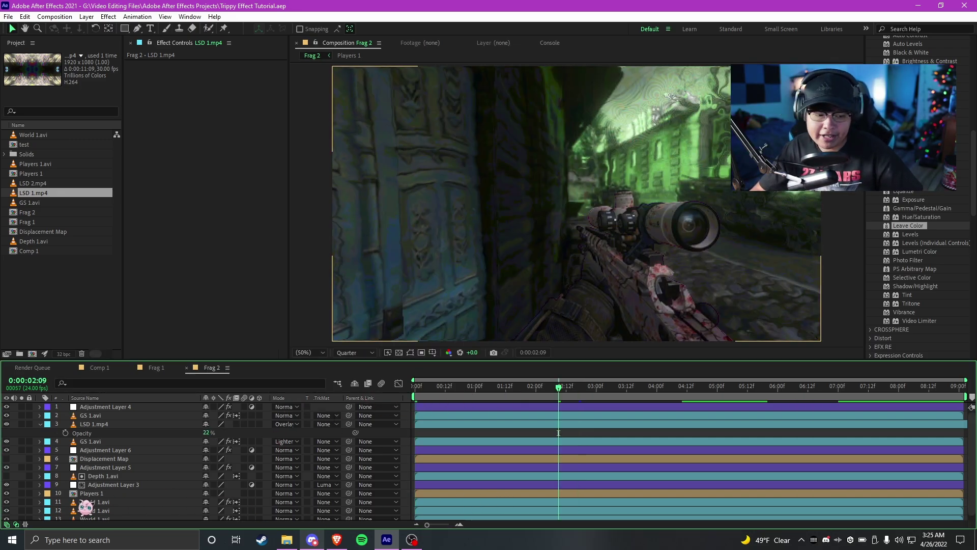
- Select the Players 1 layer, examine the player near the vehicle at 0:00:04:01, and restore Fit up to 100% view at Quarter resolution
click(89, 493)
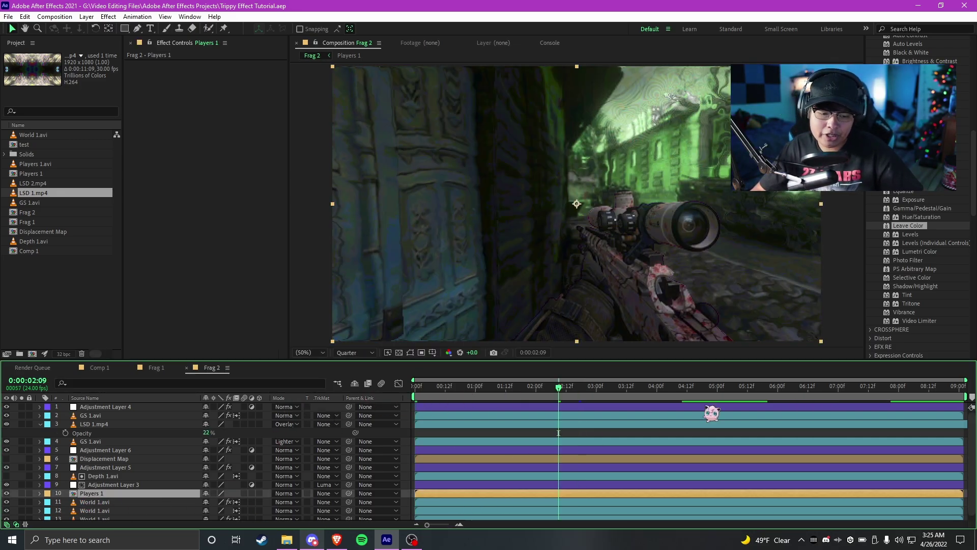
click(660, 387)
scroll(535, 285, up, 4)
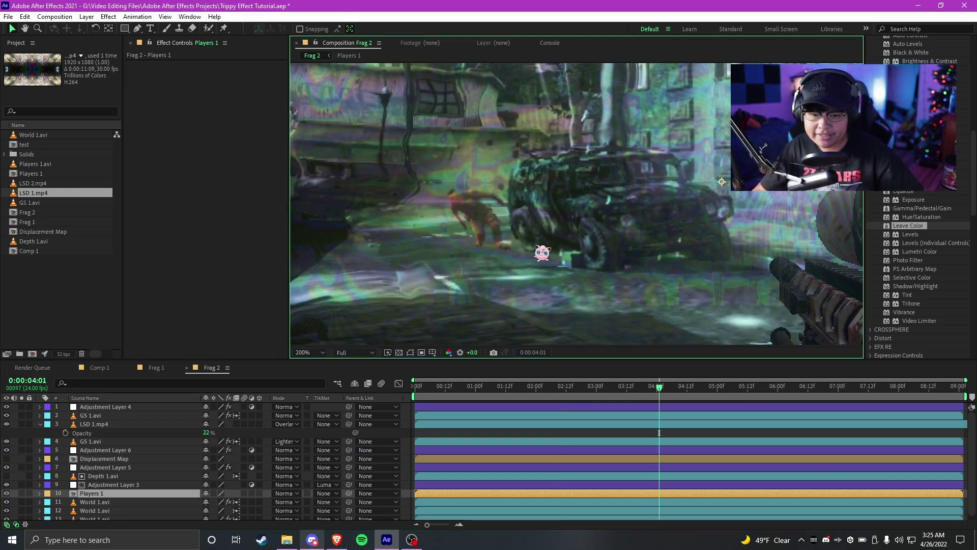
scroll(542, 253, down, 2)
click(308, 352)
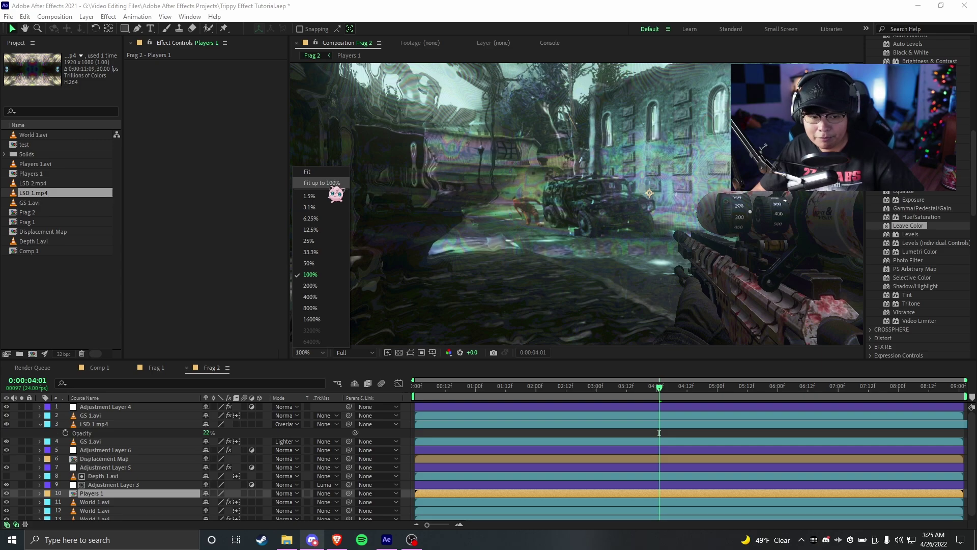
click(322, 183)
click(355, 352)
click(357, 410)
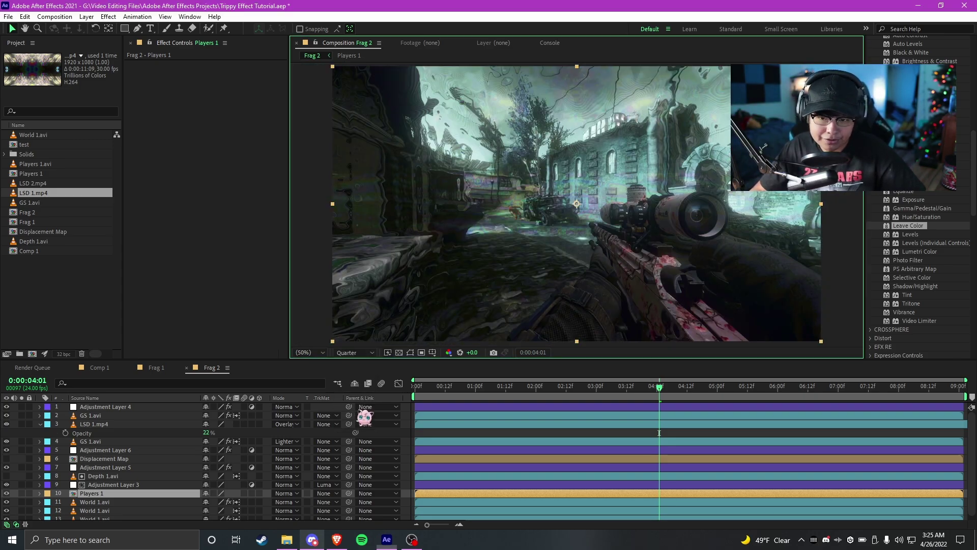
- Apply S_Flicker to the Players 1 layer, set Rand Color Amp to 3.090, and preview the composition
text(s_floc)
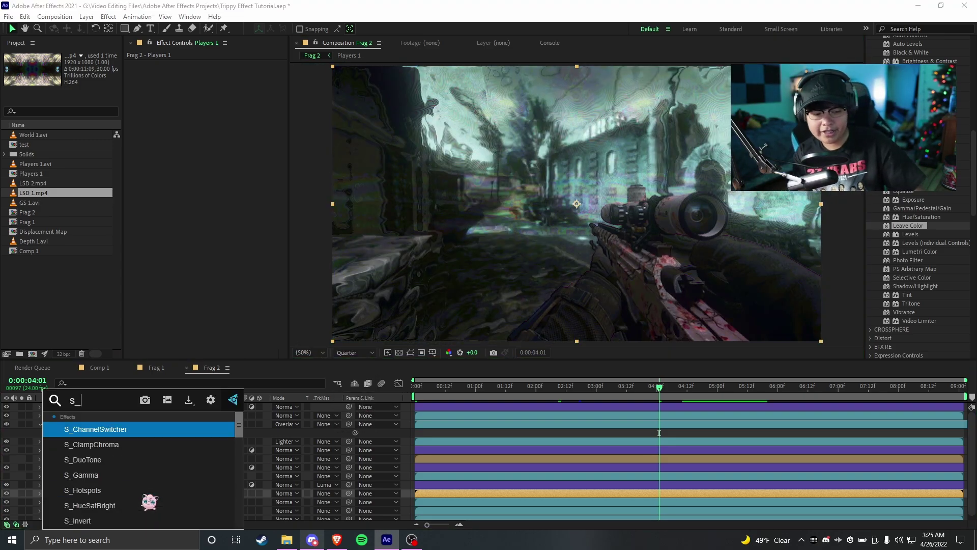
click(221, 108)
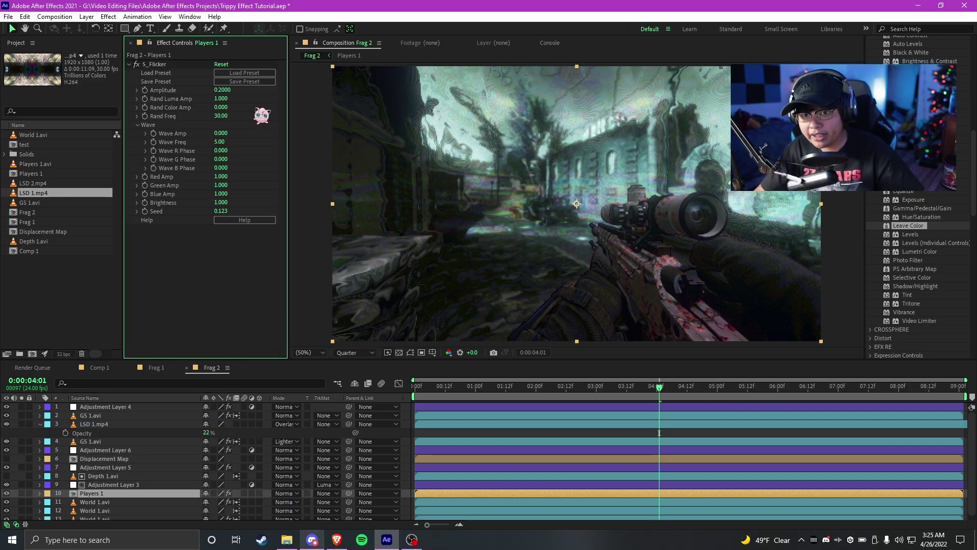
drag(222, 107, 246, 106)
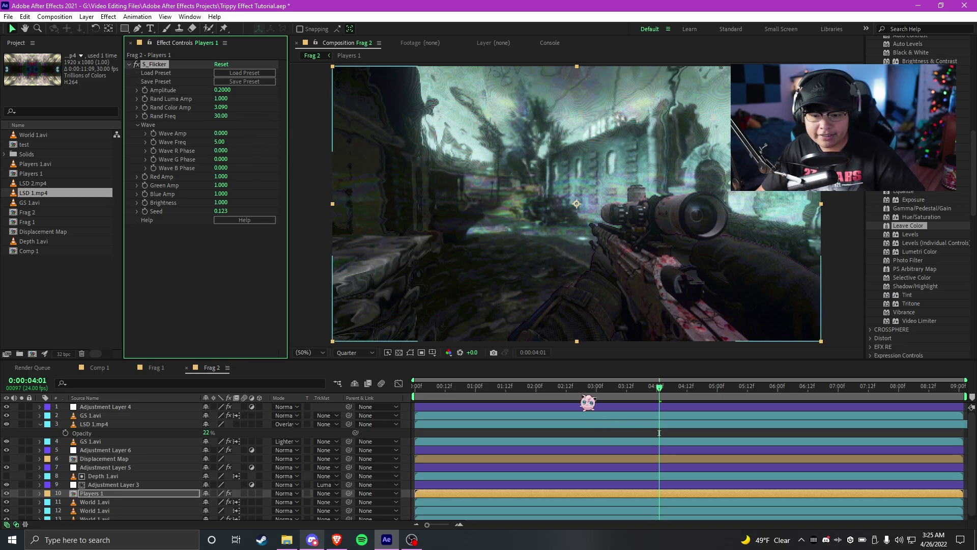
drag(584, 399, 693, 395)
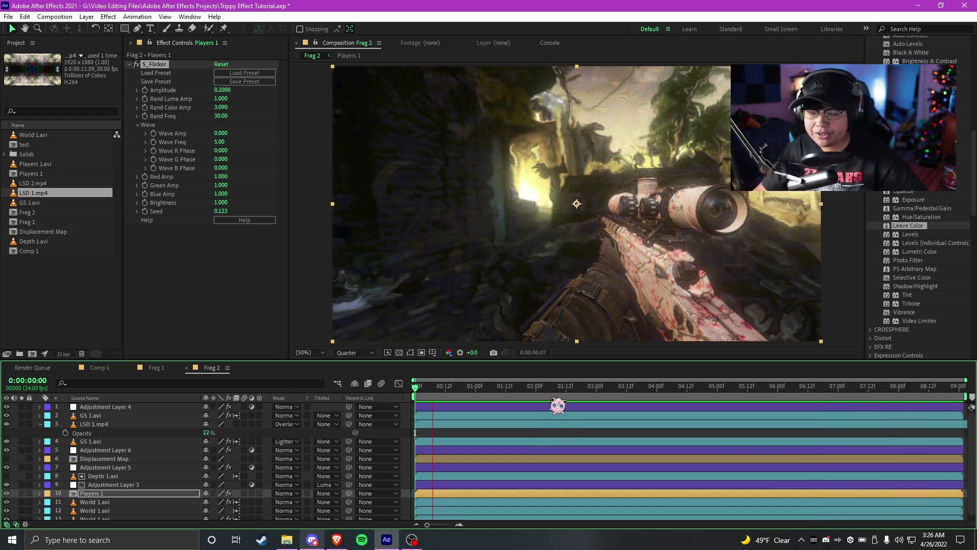
- Stop the Frag 2 preview and open the Comp 1 composition
click(480, 437)
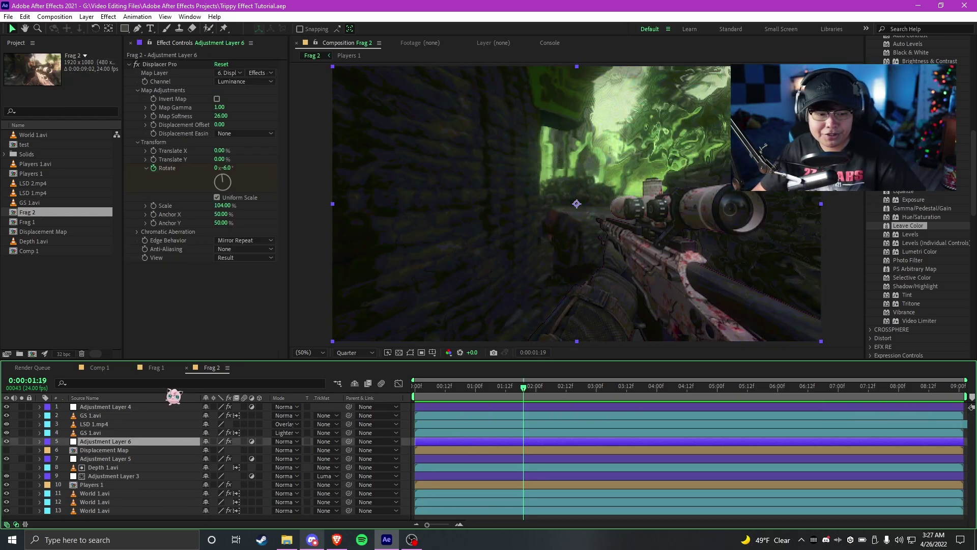
click(98, 367)
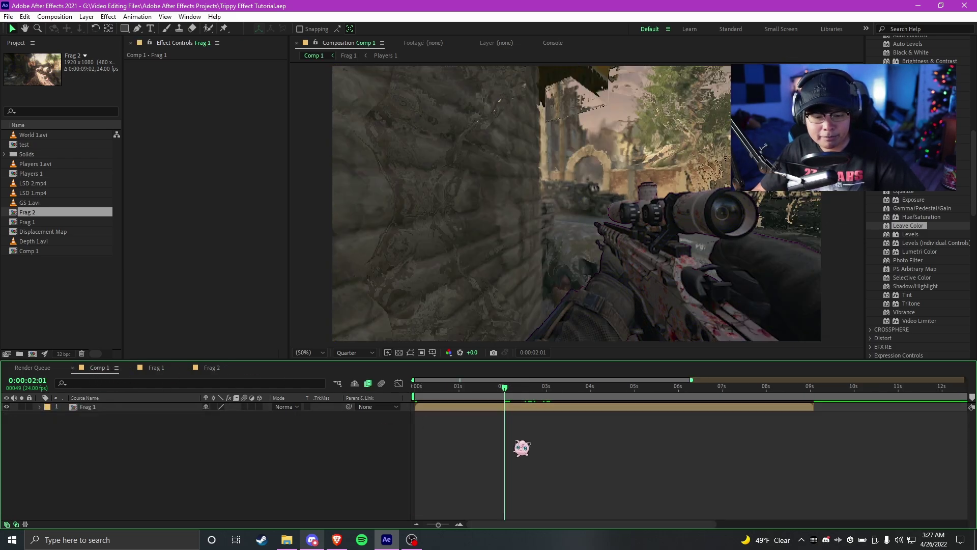
- Replace the Frag 1 layer in Comp 1 with the Frag 2 composition and add a new adjustment layer above it
click(120, 406)
click(550, 420)
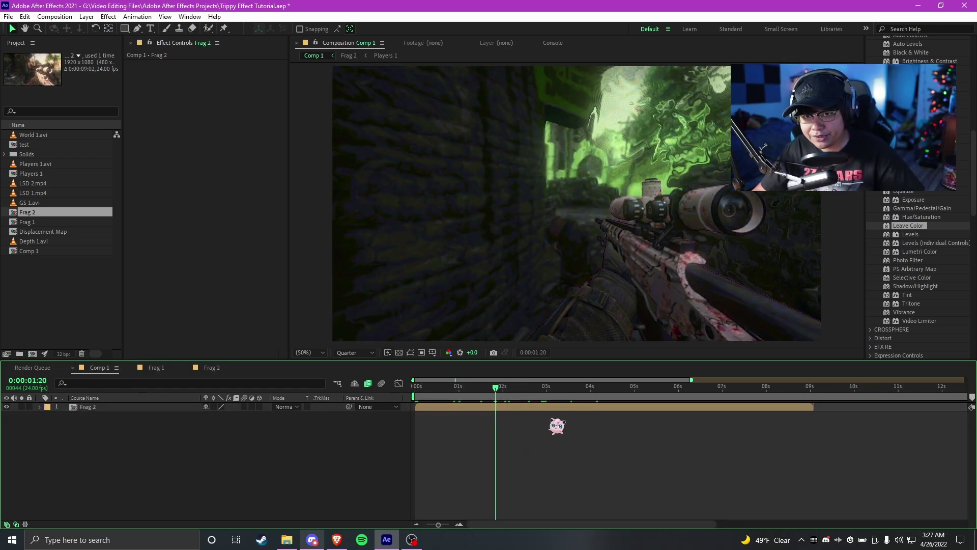
key(ctrl+alt+y)
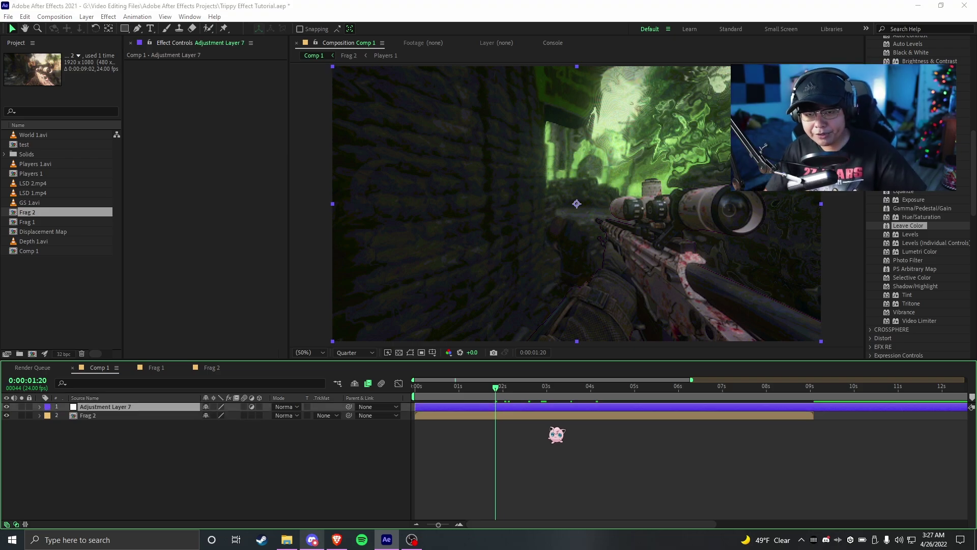
- Apply the Looks effect to the adjustment layer and open its look editor
key(ctrl+space)
text(loo)
key(Return)
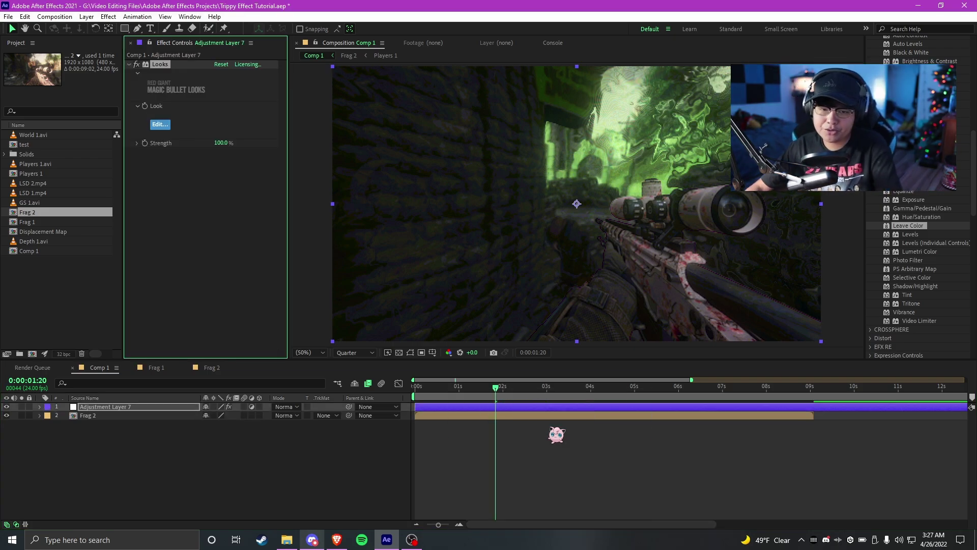
click(159, 124)
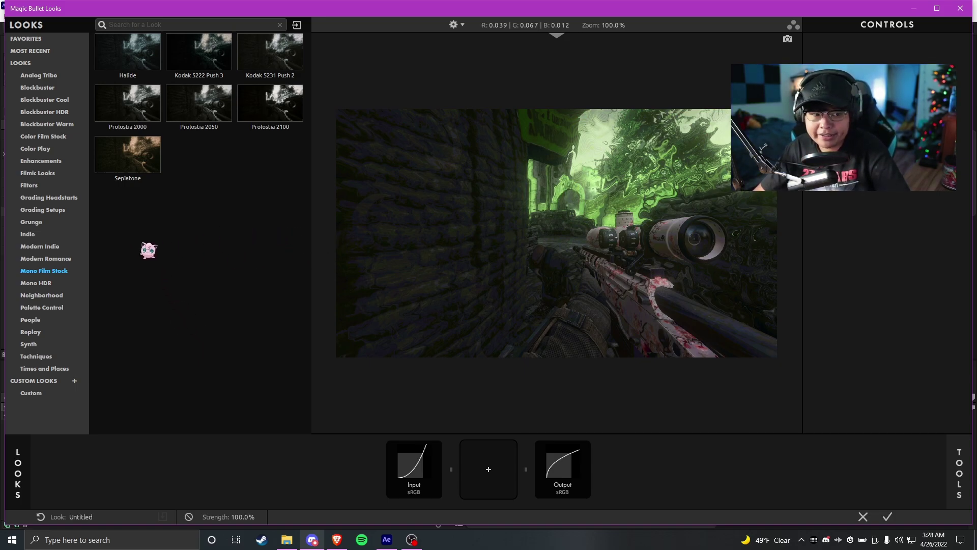
- Try Blockbuster looks such as Classic Epic, Thames and Elevator Fight, and choose the Six Crayons look from Palette Control
click(53, 89)
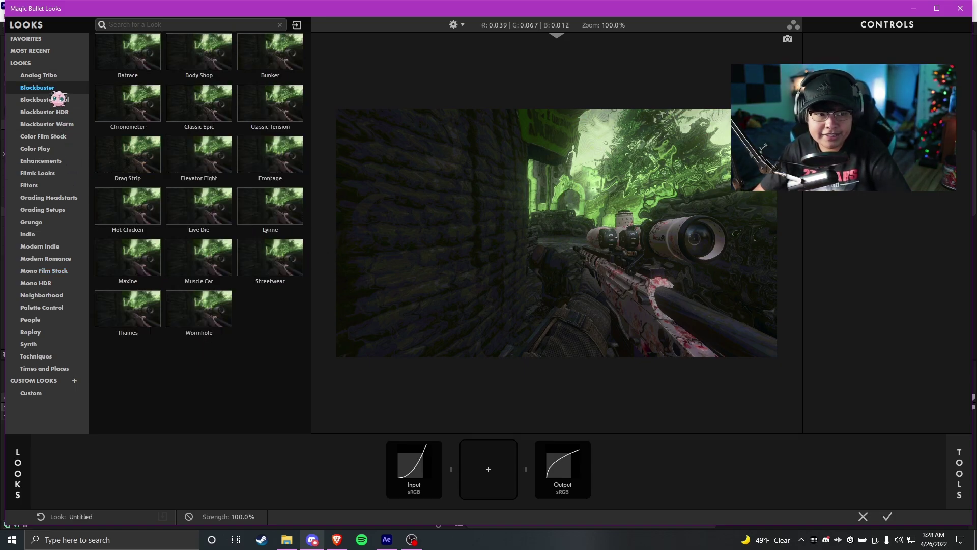
click(199, 110)
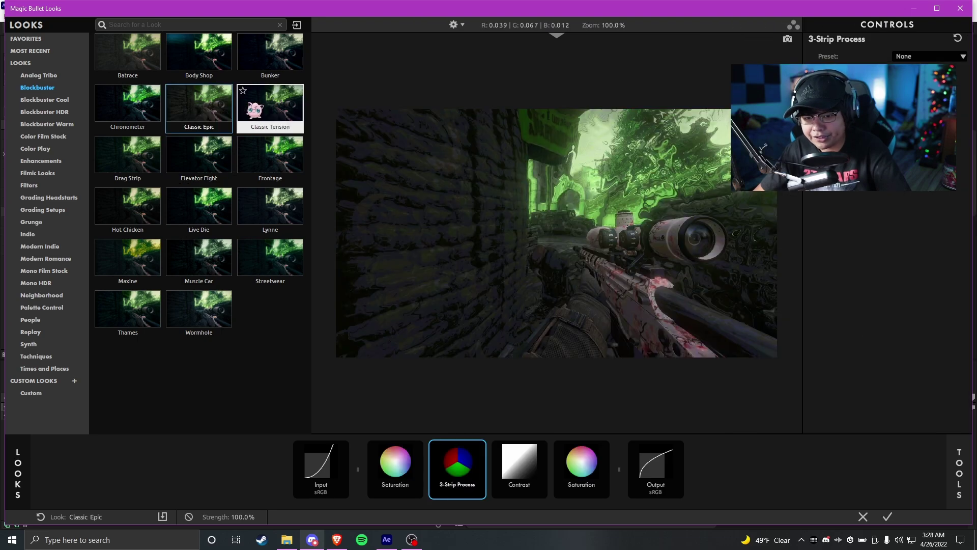
click(127, 311)
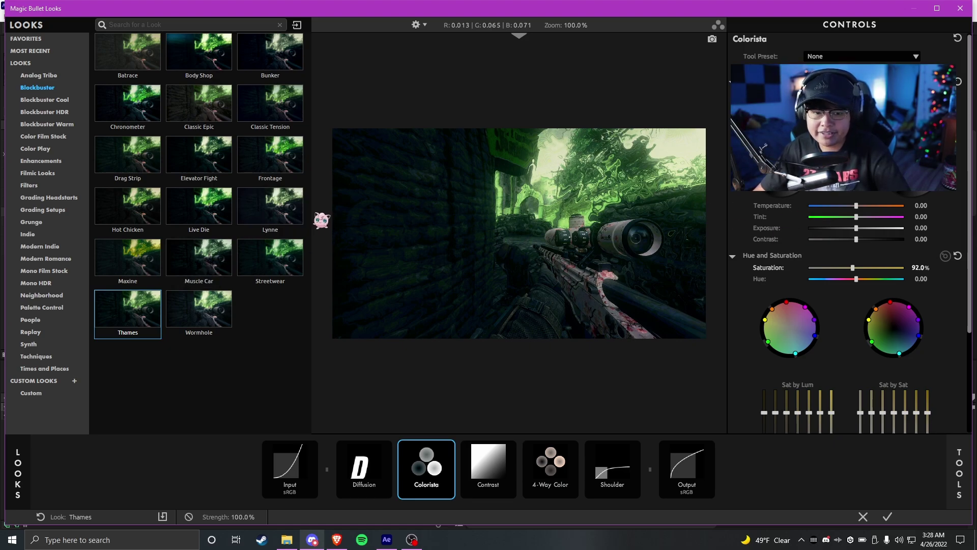
click(198, 166)
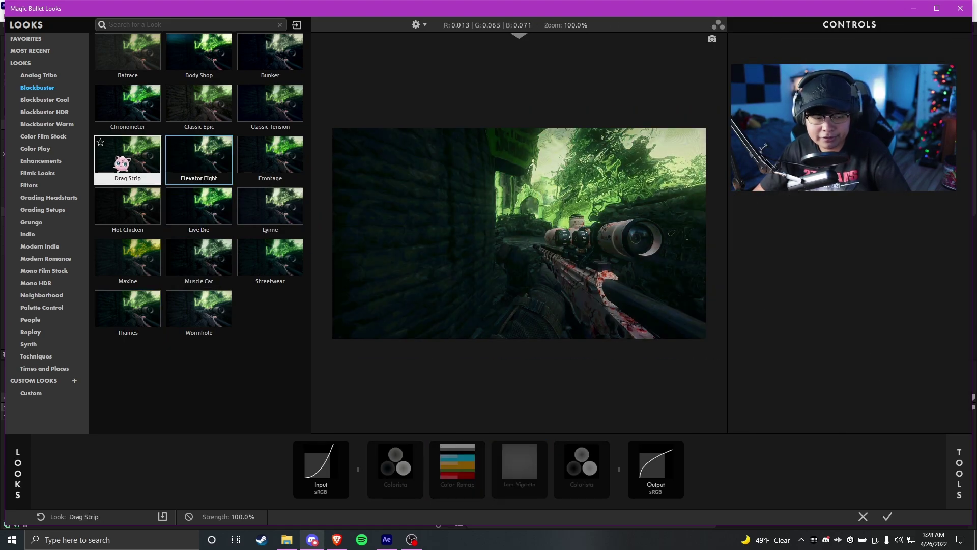
click(45, 111)
click(134, 227)
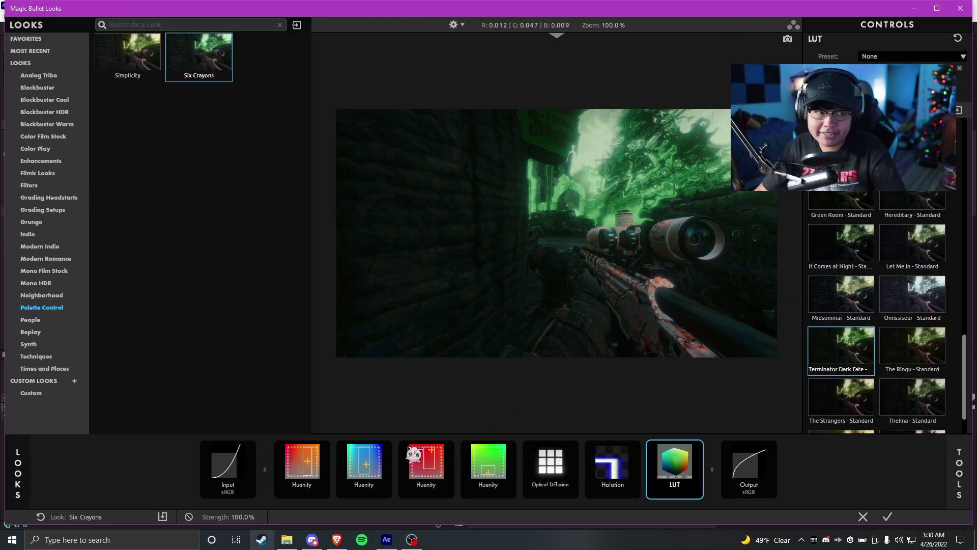
- Examine the controls of the Six Crayons look's tools: the four Huenity tools, Optical Diffusion, Halation and LUT
click(305, 473)
click(358, 470)
click(424, 478)
click(494, 474)
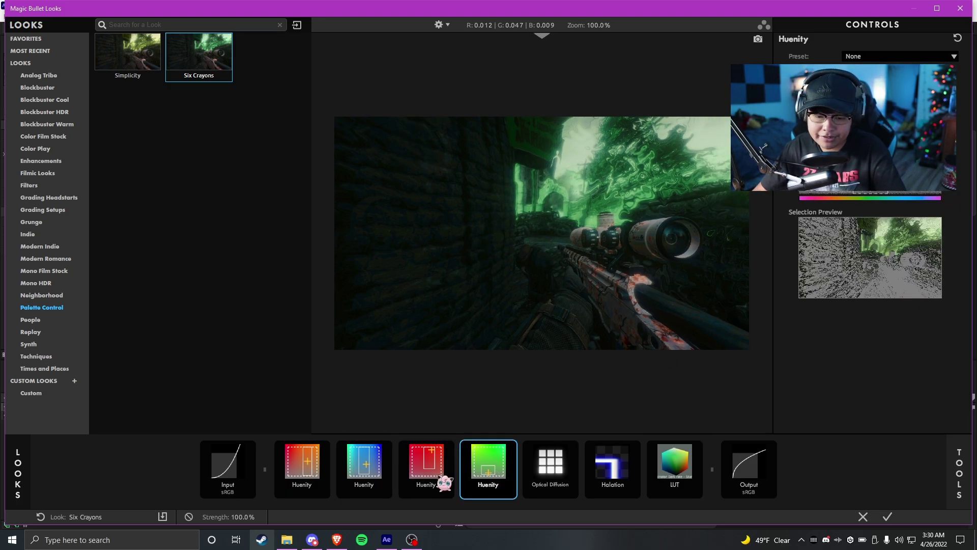
click(306, 466)
click(488, 471)
click(550, 469)
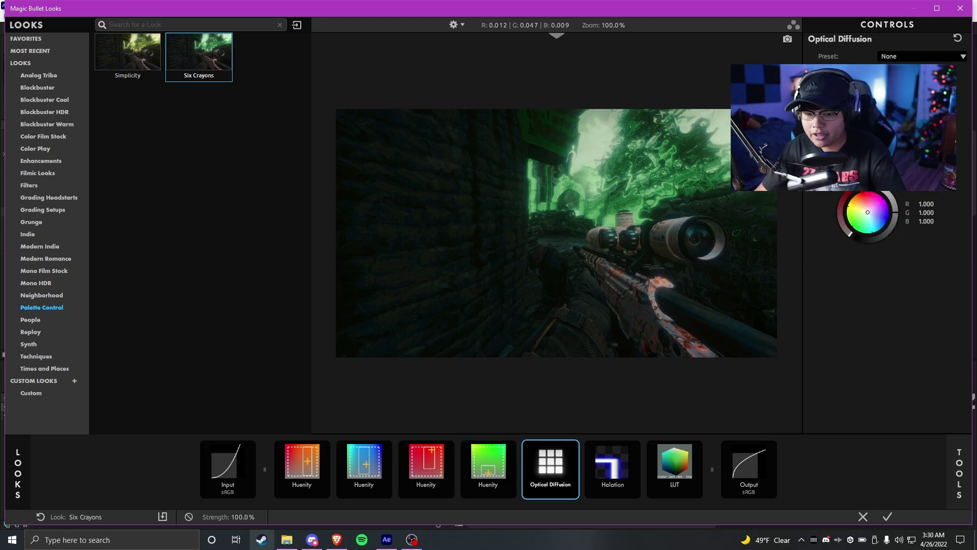
click(631, 476)
click(676, 462)
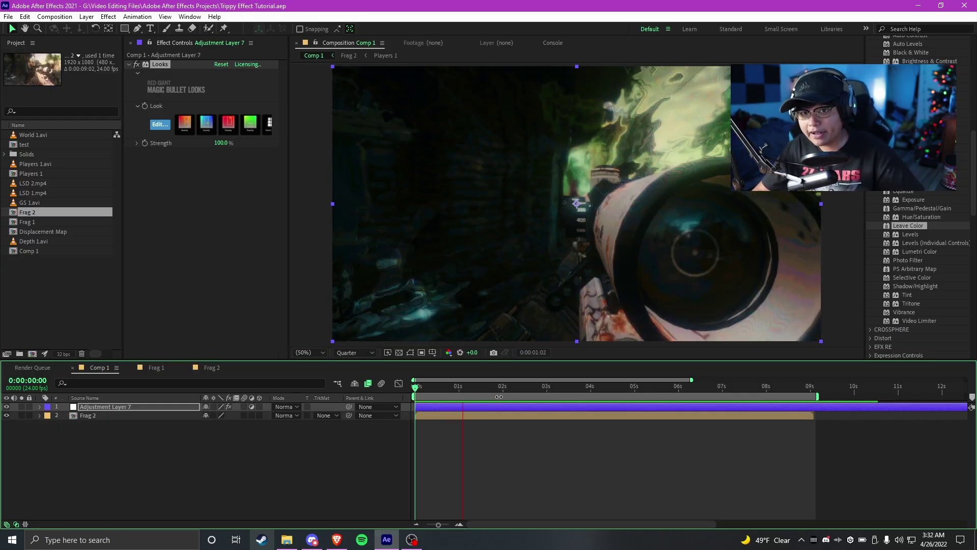
- Stop the preview, move to 0:00:02:15 and apply the Echo effect to the Frag 2 layer
click(530, 392)
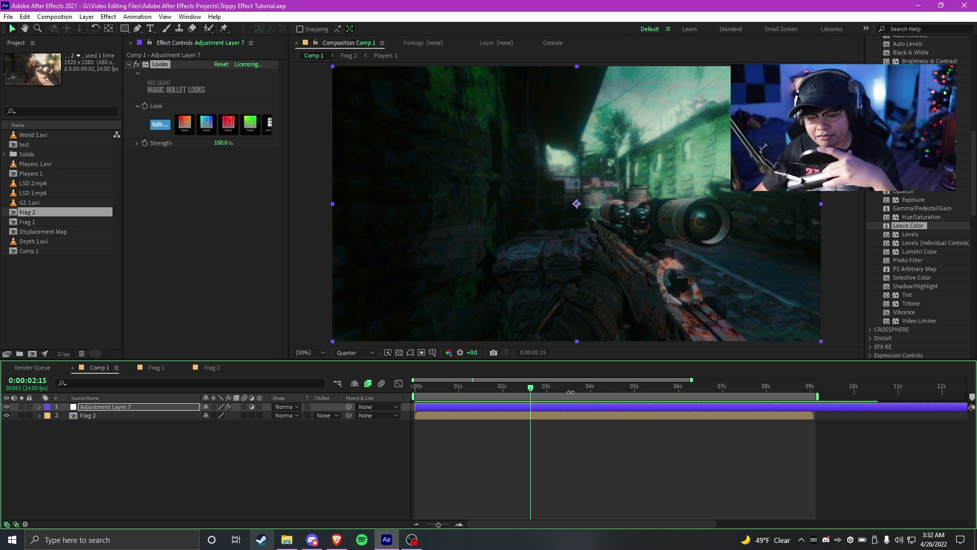
click(535, 416)
text(ho)
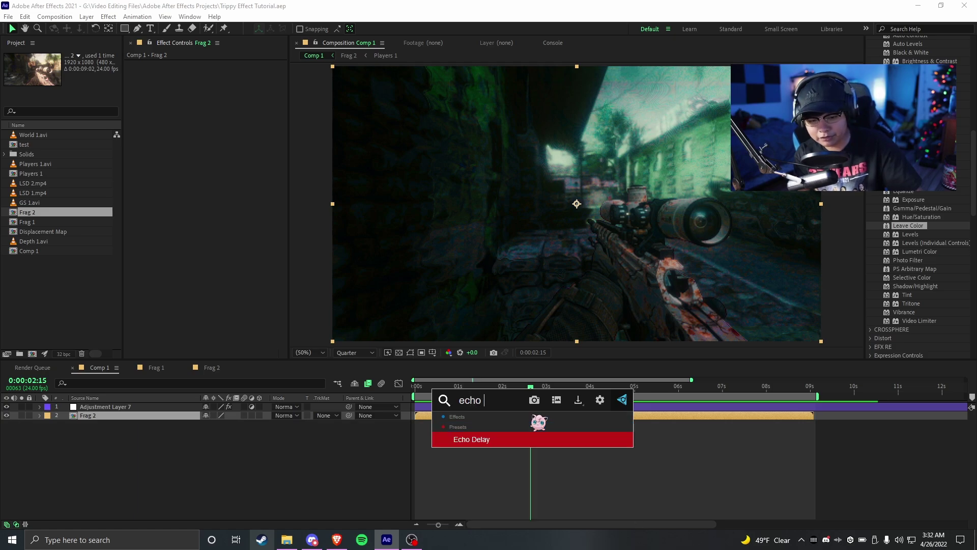
key(Up)
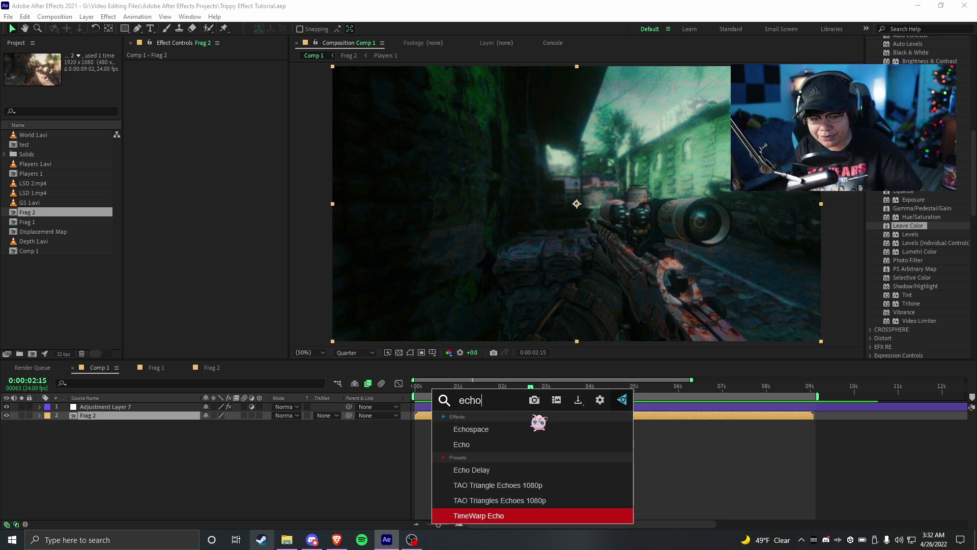
key(Down)
key(Down)
key(Return)
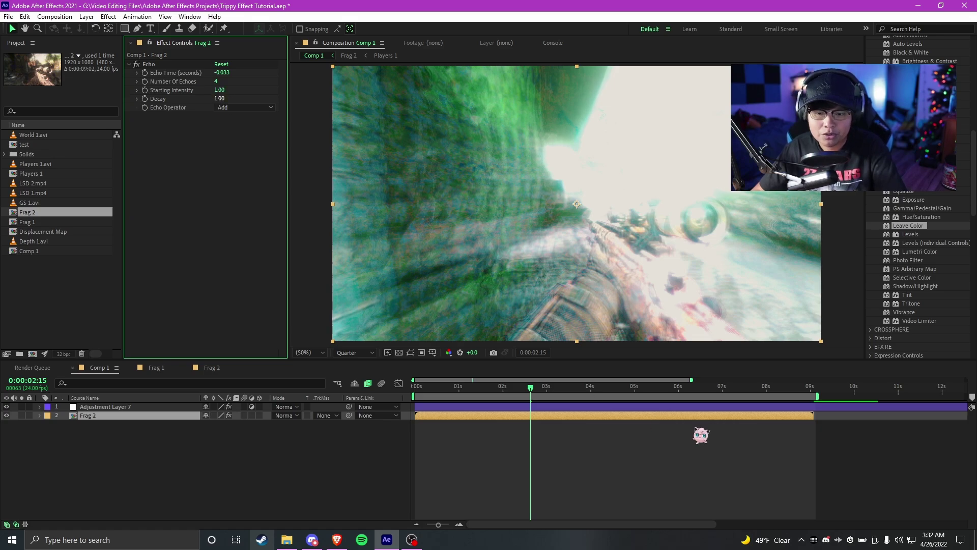
- Review the Echo effect's operator options and number of echoes, keeping Add and 4
click(243, 108)
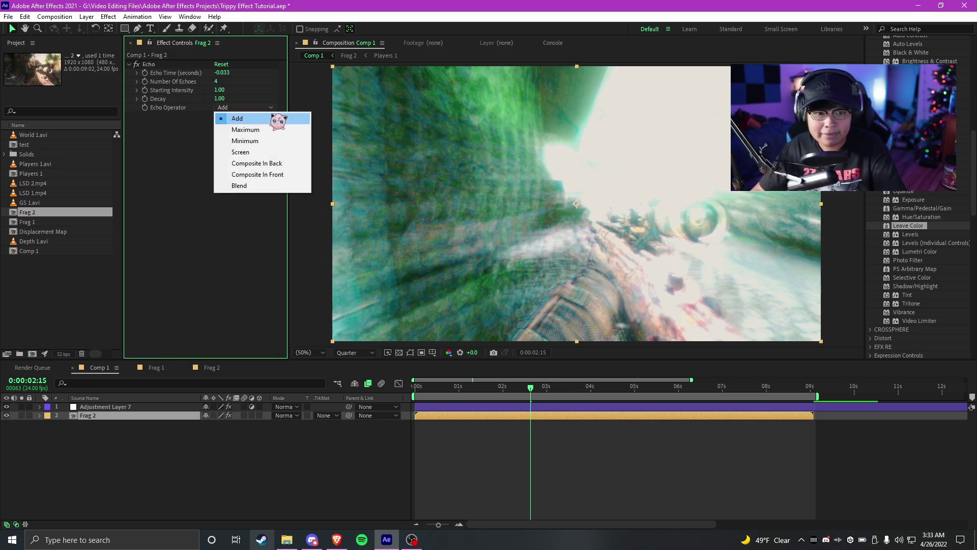
click(275, 120)
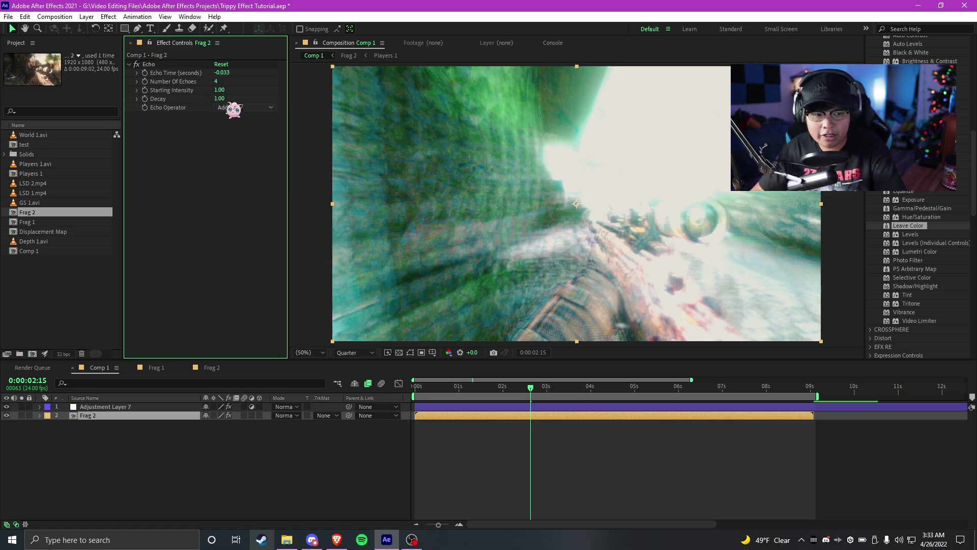
click(218, 81)
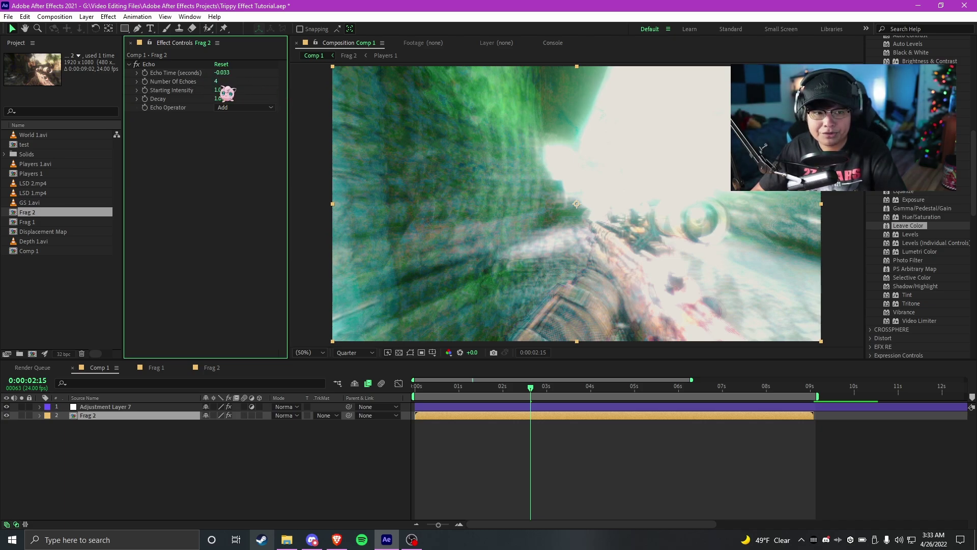
click(273, 77)
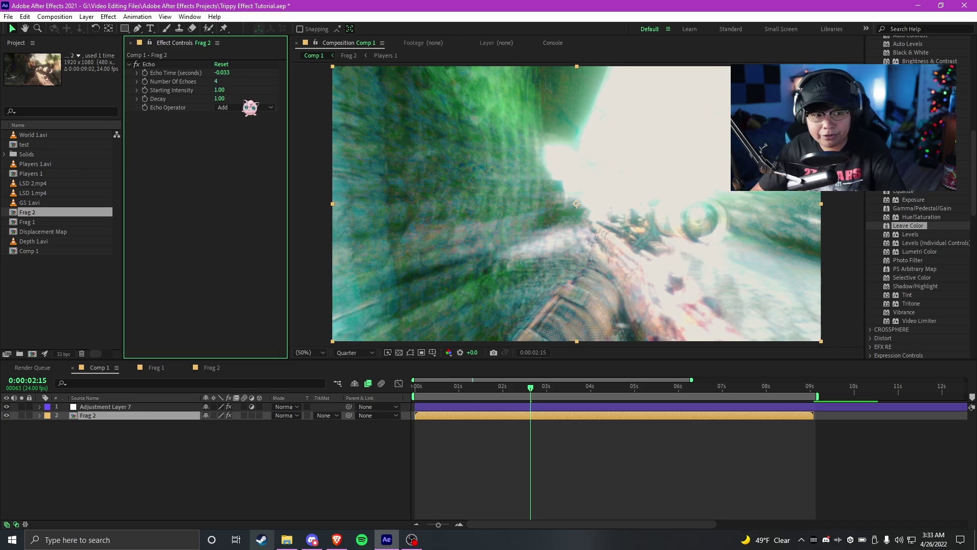
- Set the Echo effect's Starting Intensity to 0.61 and its Decay to 0.86
click(220, 90)
text(.61)
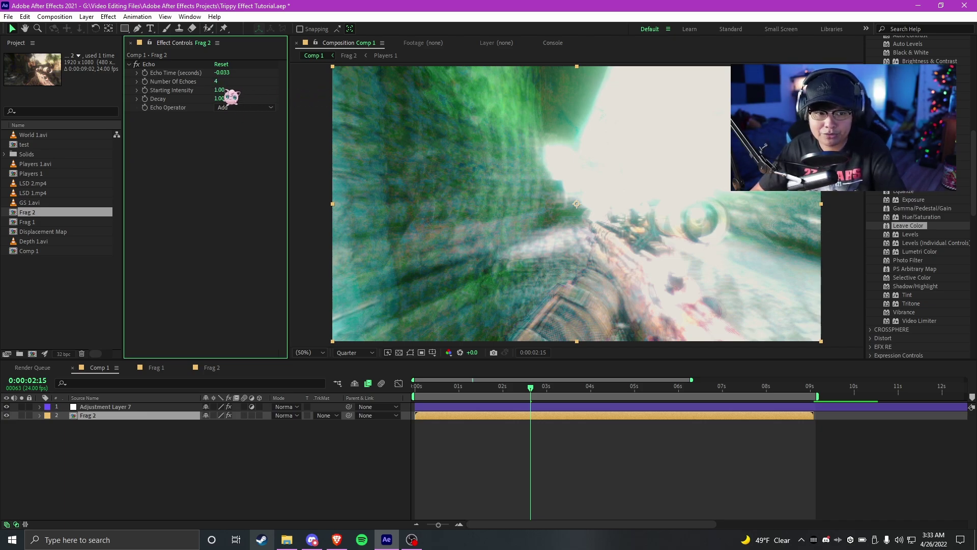
key(Return)
drag(220, 100, 214, 99)
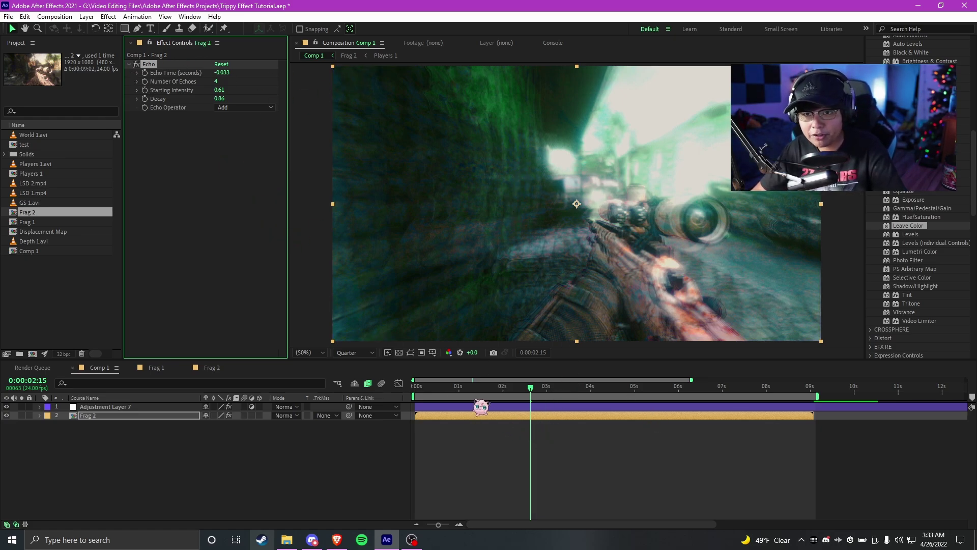
click(247, 170)
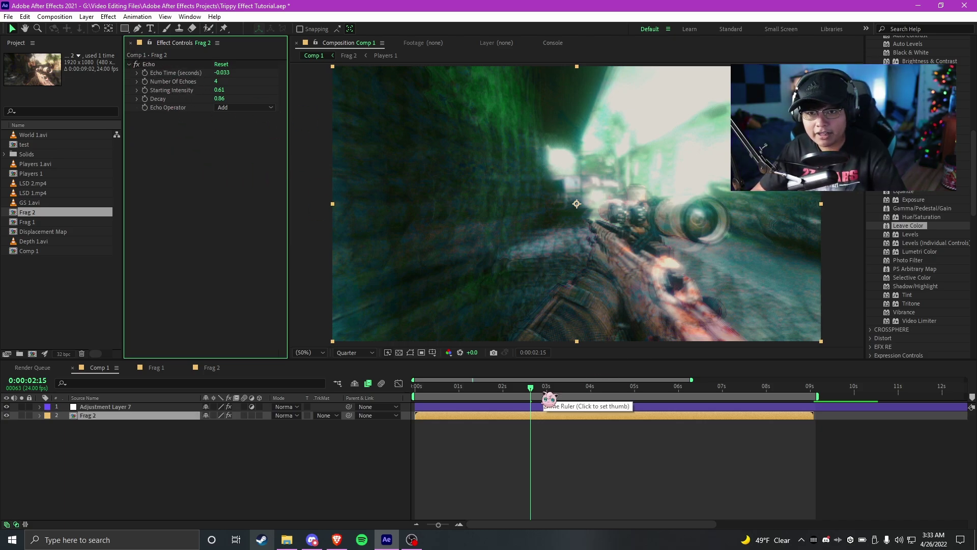
- Return Comp 1 to the first frame, deselect the layers and save the project
drag(550, 392, 437, 405)
key(Home)
click(558, 448)
key(ctrl+s)
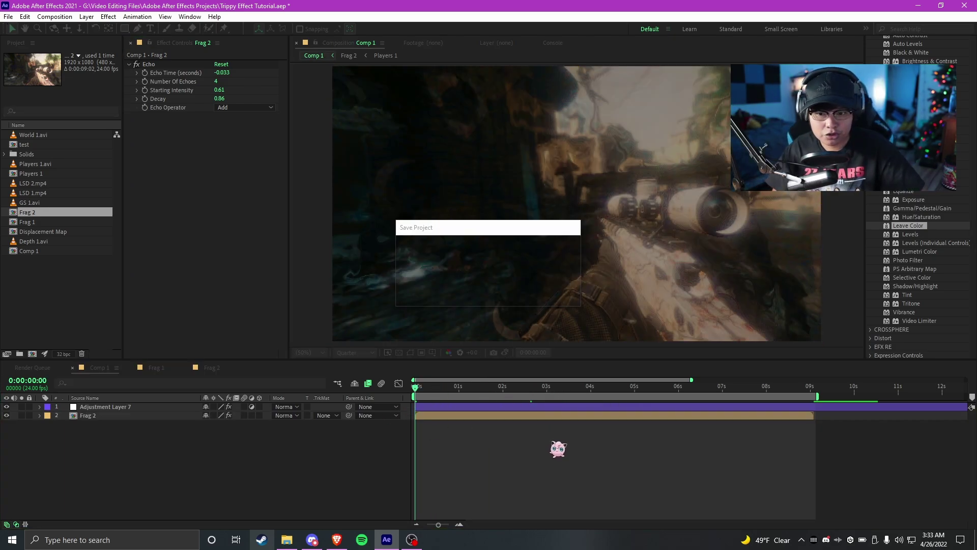